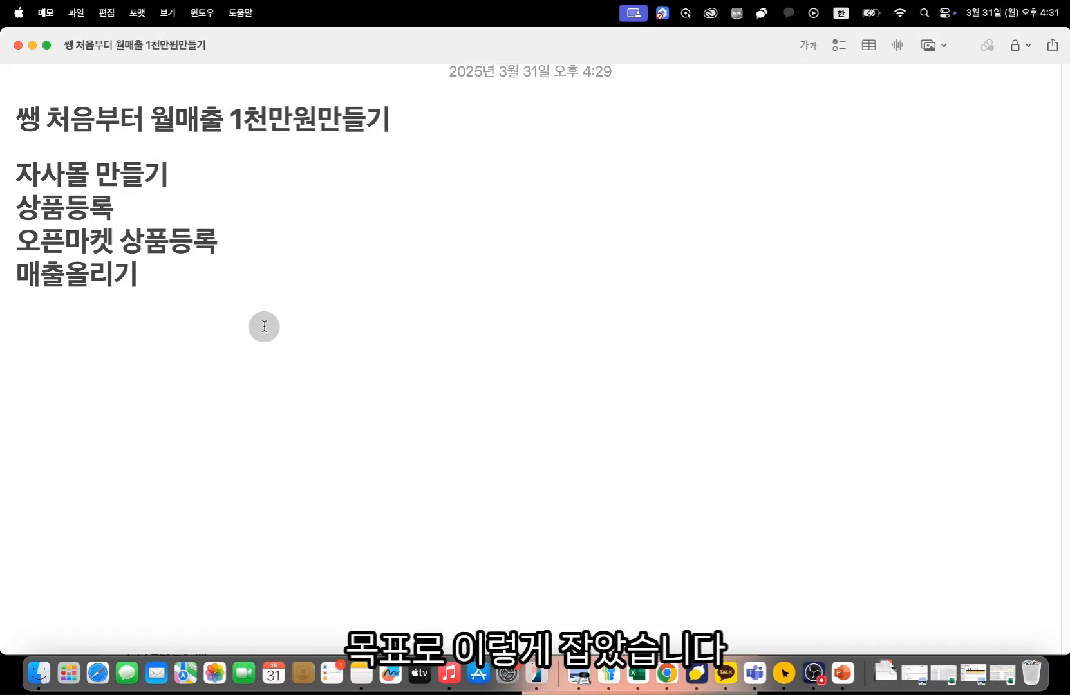
Highlight the outline steps and add '카페24 고도몰 메익크샵' beside 자사몰 만들기.
{"action": "triple_click", "coordinate": [158, 182]}
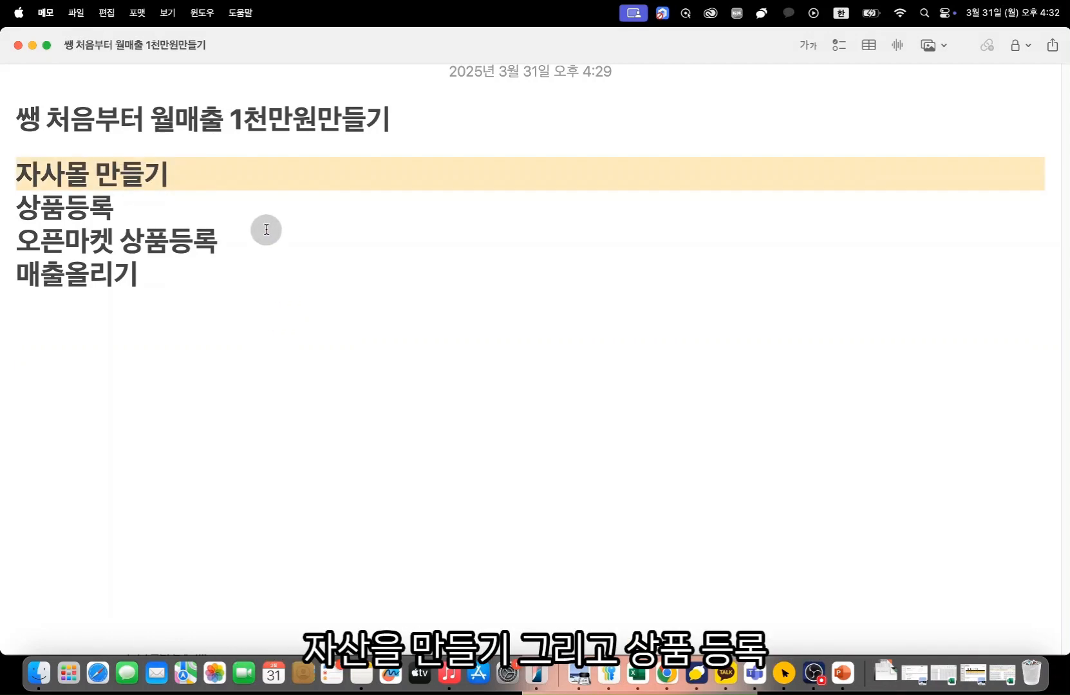
{"action": "double_click", "coordinate": [70, 210]}
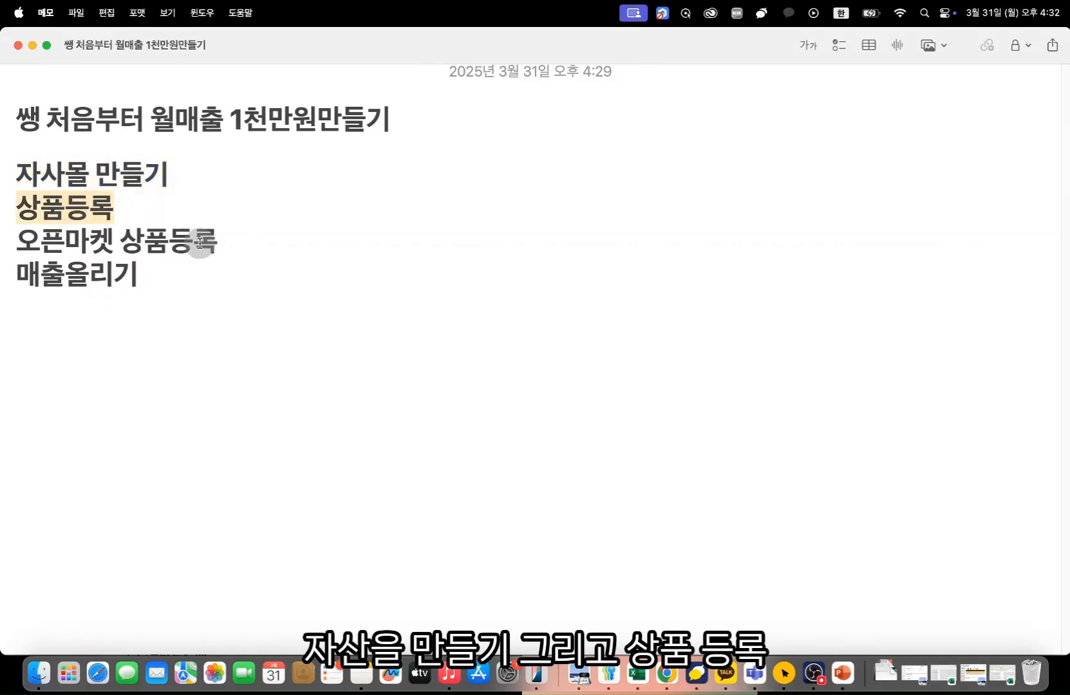
{"action": "triple_click", "coordinate": [139, 244]}
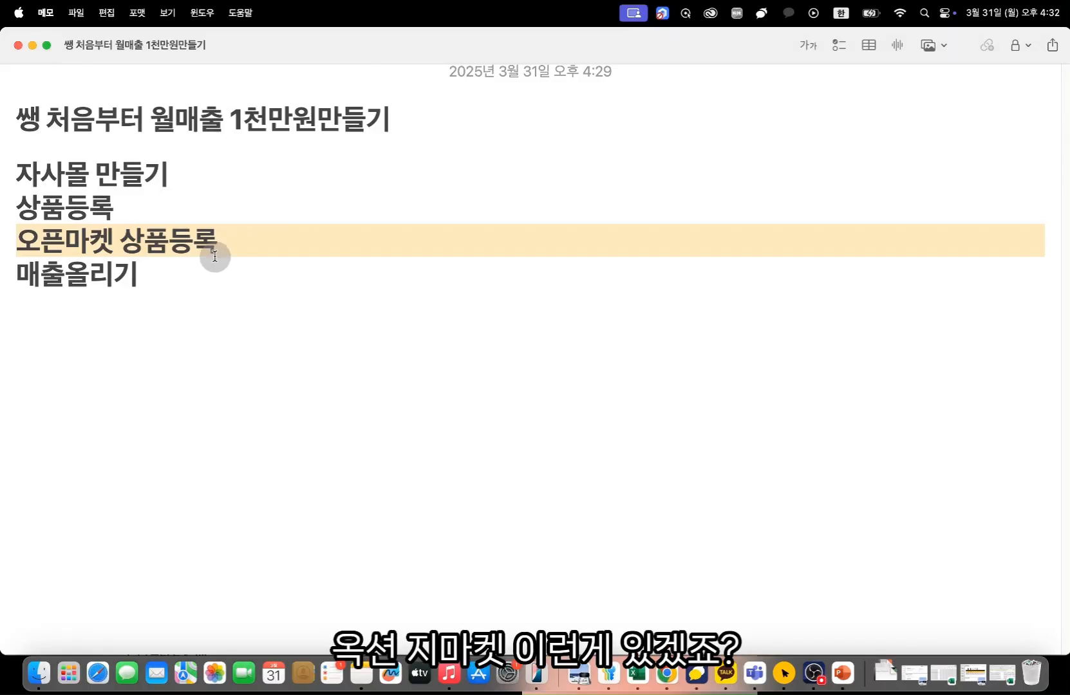
{"action": "triple_click", "coordinate": [187, 274]}
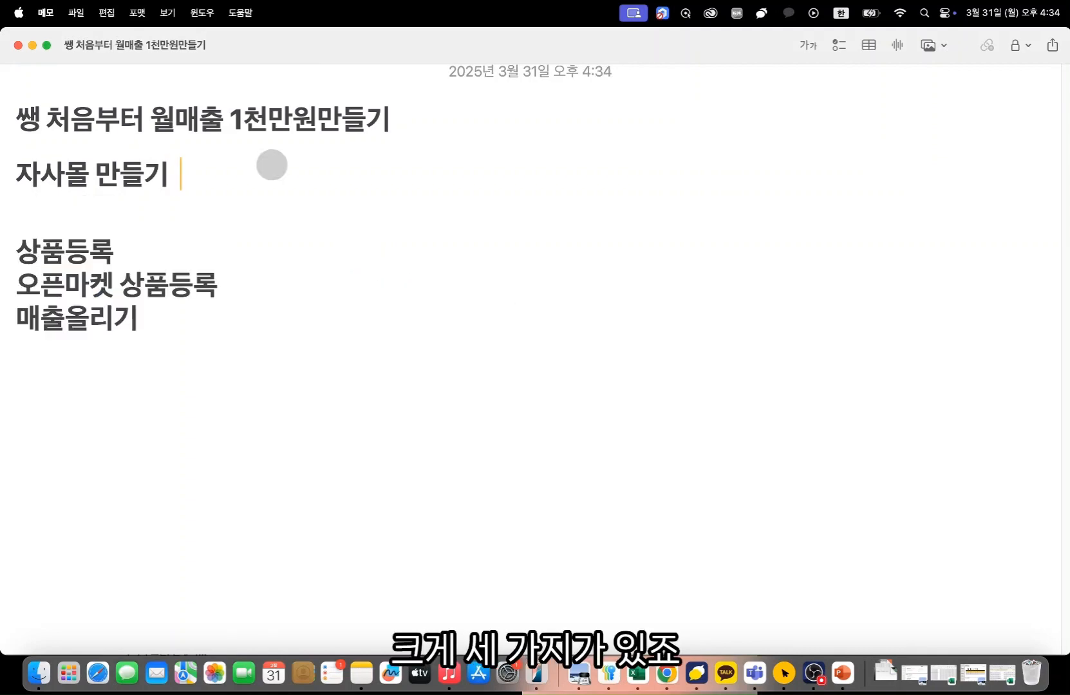
{"action": "type", "text": "카페24"}
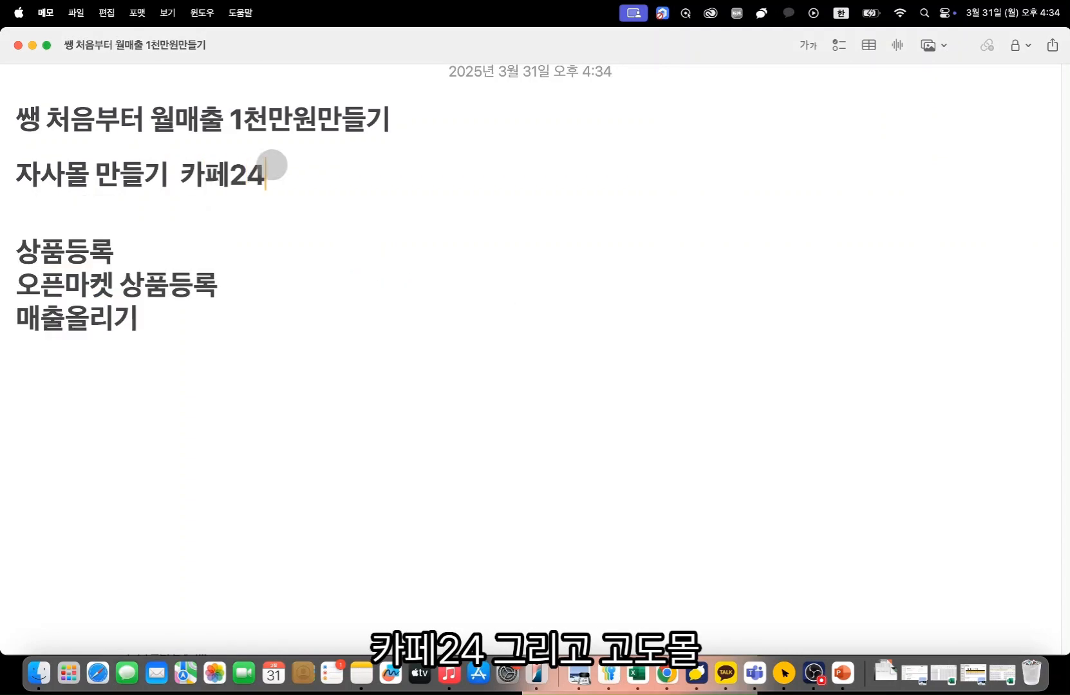
{"action": "type", "text": " 고도몰 메익"}
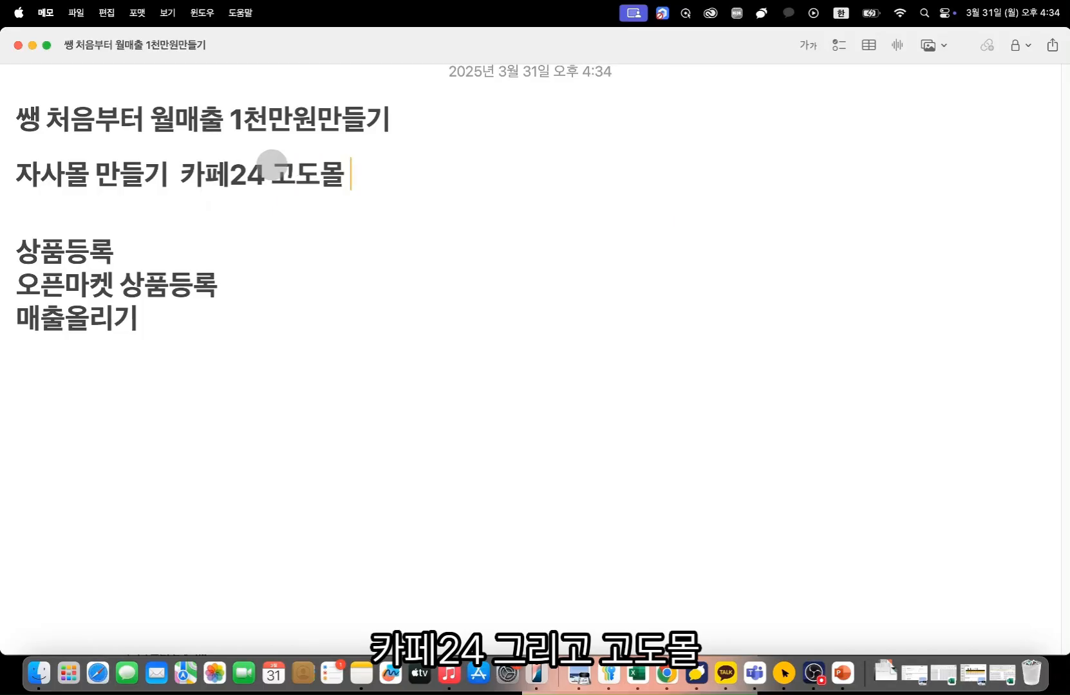
{"action": "type", "text": "크샵"}
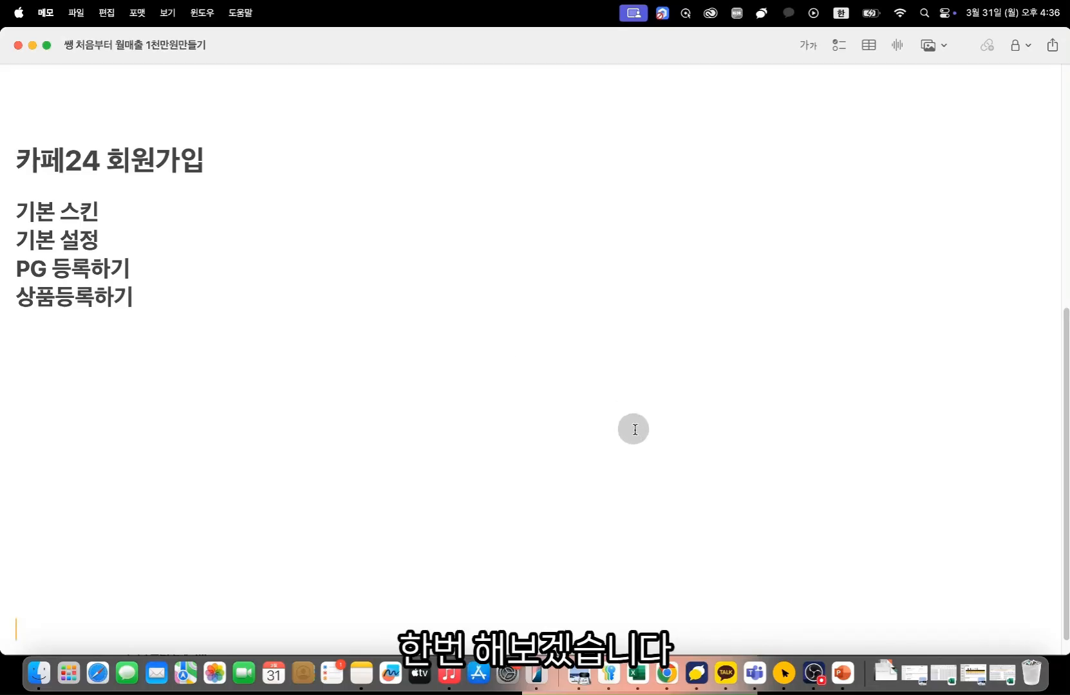
Add the line '사업자 과세 일반 법인' below 상품등록하기 and highlight 과세, 일반 and 법인.
{"action": "left_click", "coordinate": [313, 350]}
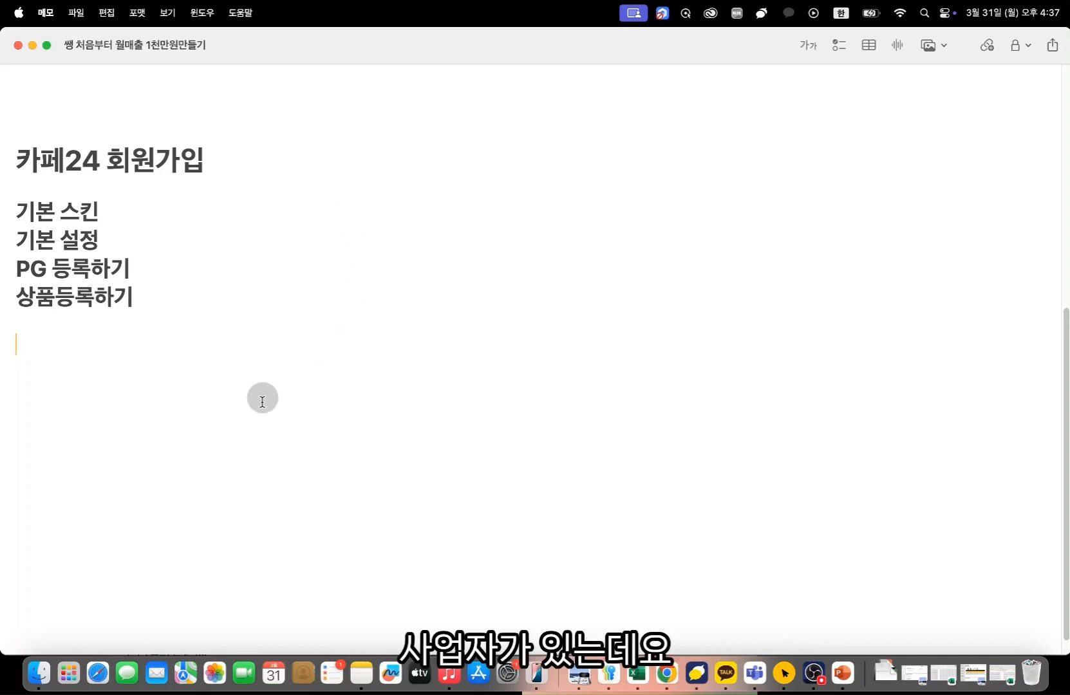
{"action": "type", "text": "사업자"}
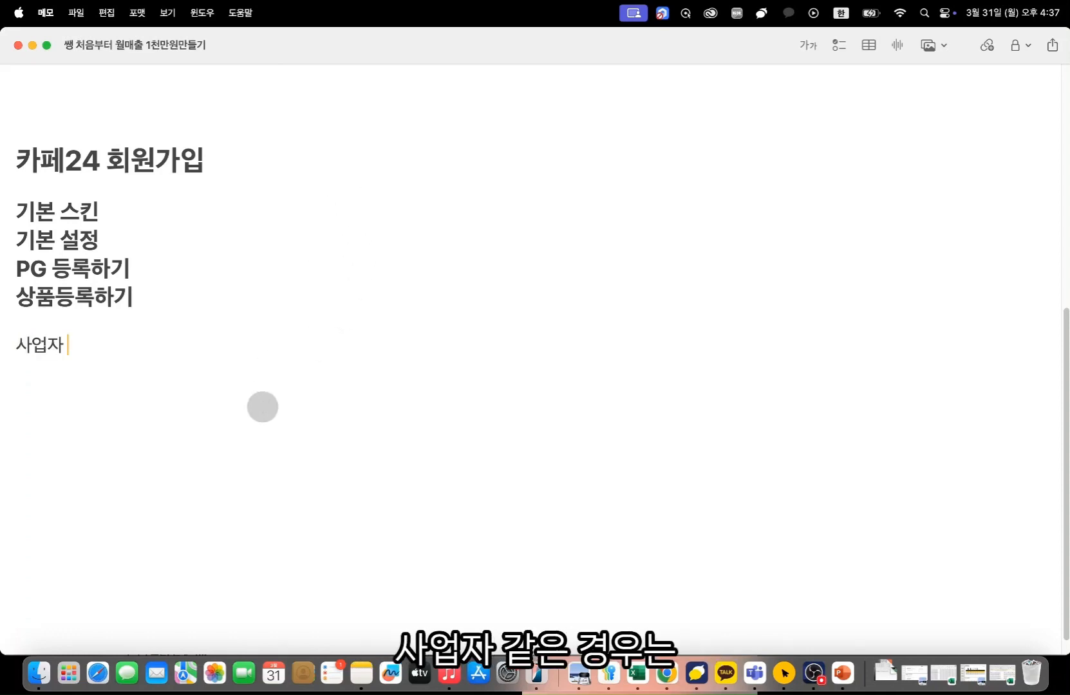
{"action": "type", "text": " 과세 일"}
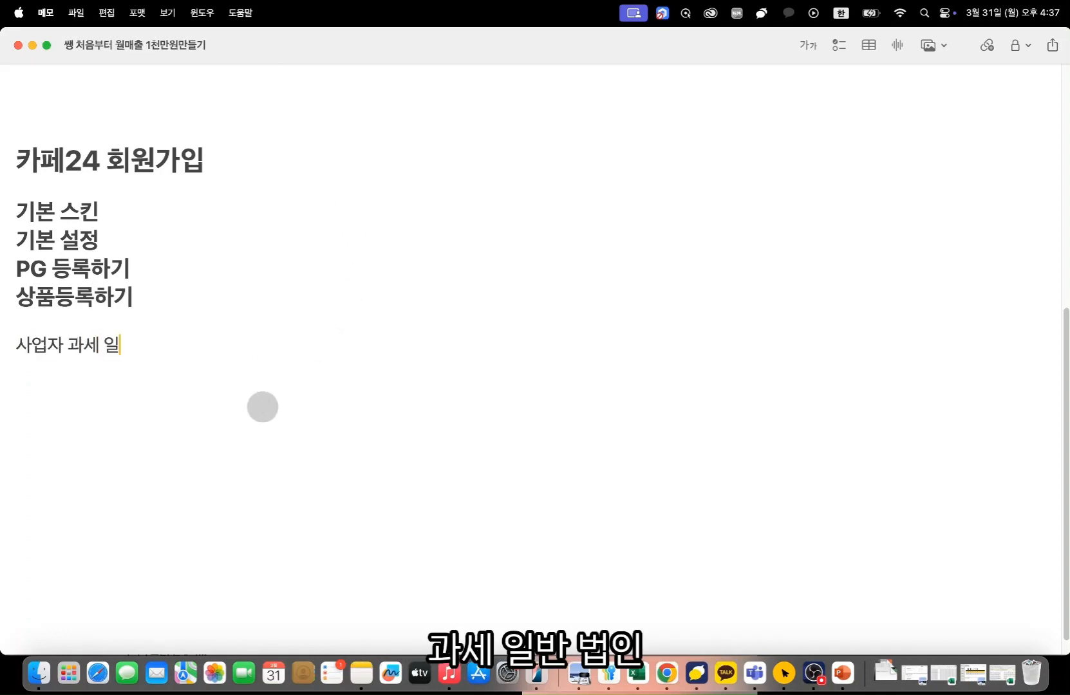
{"action": "type", "text": "반 법인"}
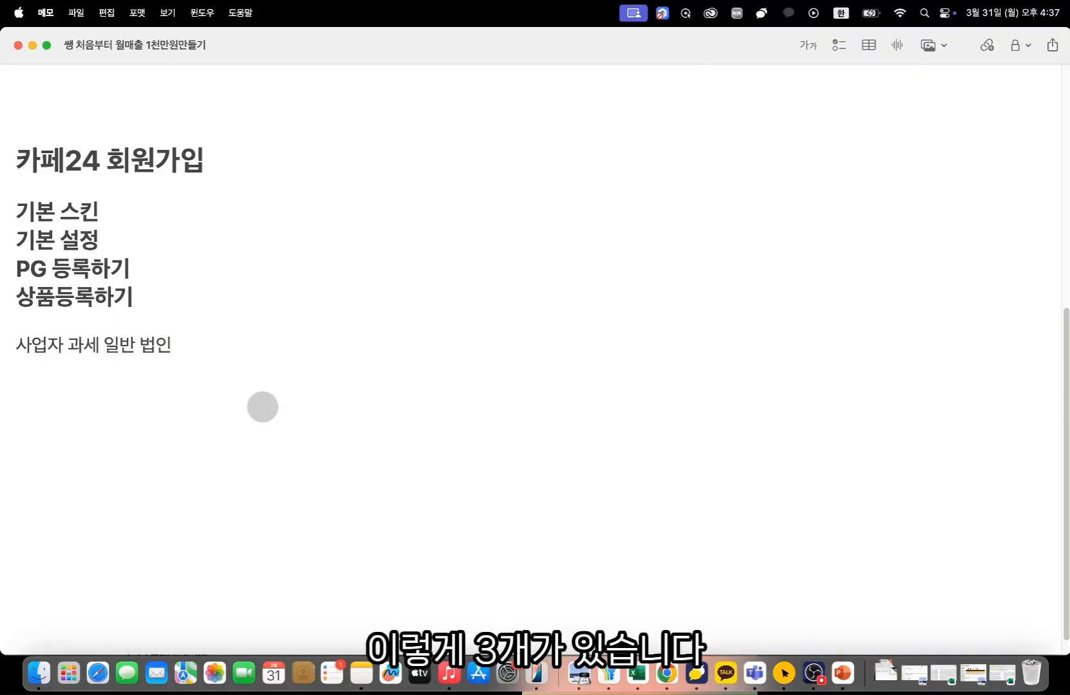
{"action": "double_click", "coordinate": [91, 344]}
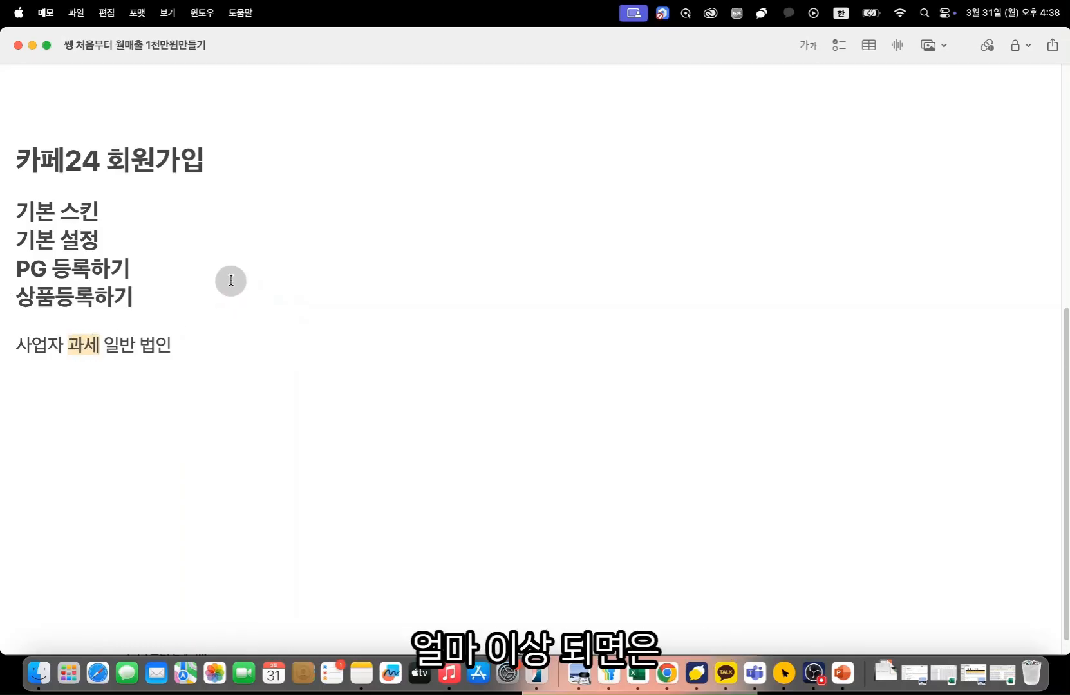
{"action": "left_click_drag", "start_coordinate": [103, 345], "coordinate": [133, 344]}
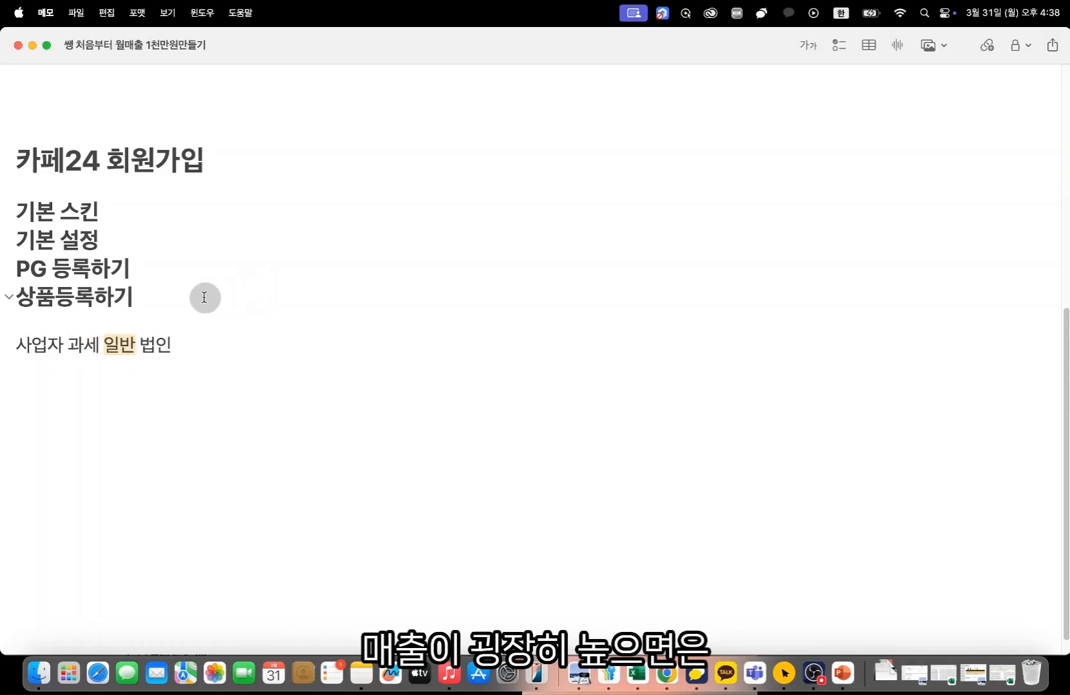
{"action": "left_click_drag", "start_coordinate": [142, 345], "coordinate": [194, 344]}
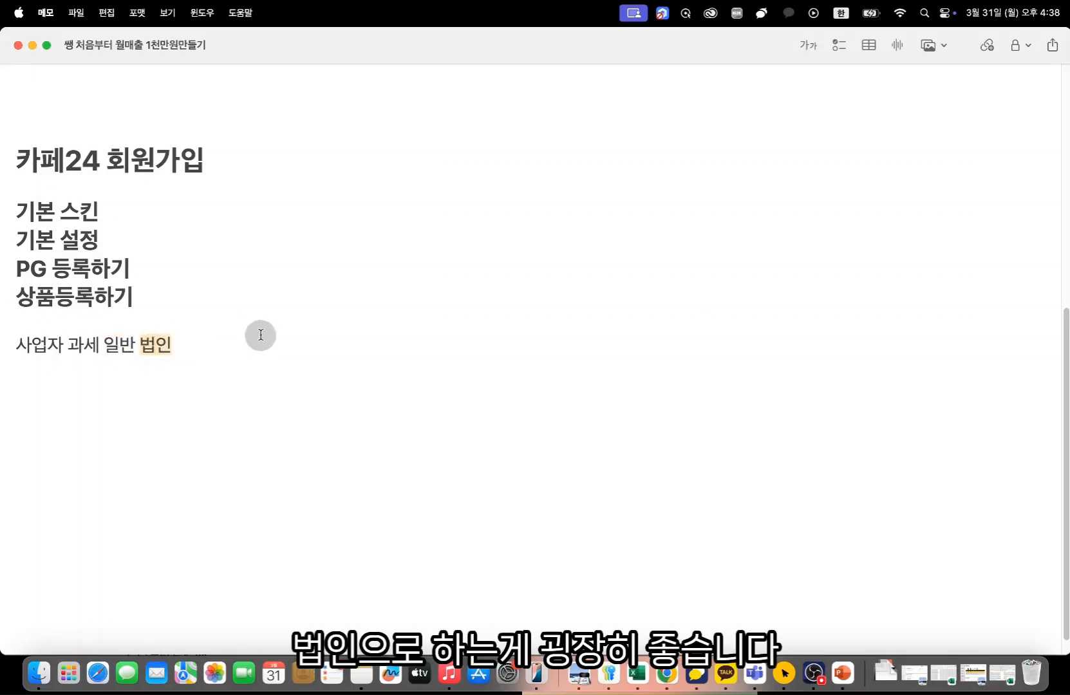
Add a '통신판매업 사업자통장' line beneath it and highlight '과세 일반'.
{"action": "left_click", "coordinate": [230, 375]}
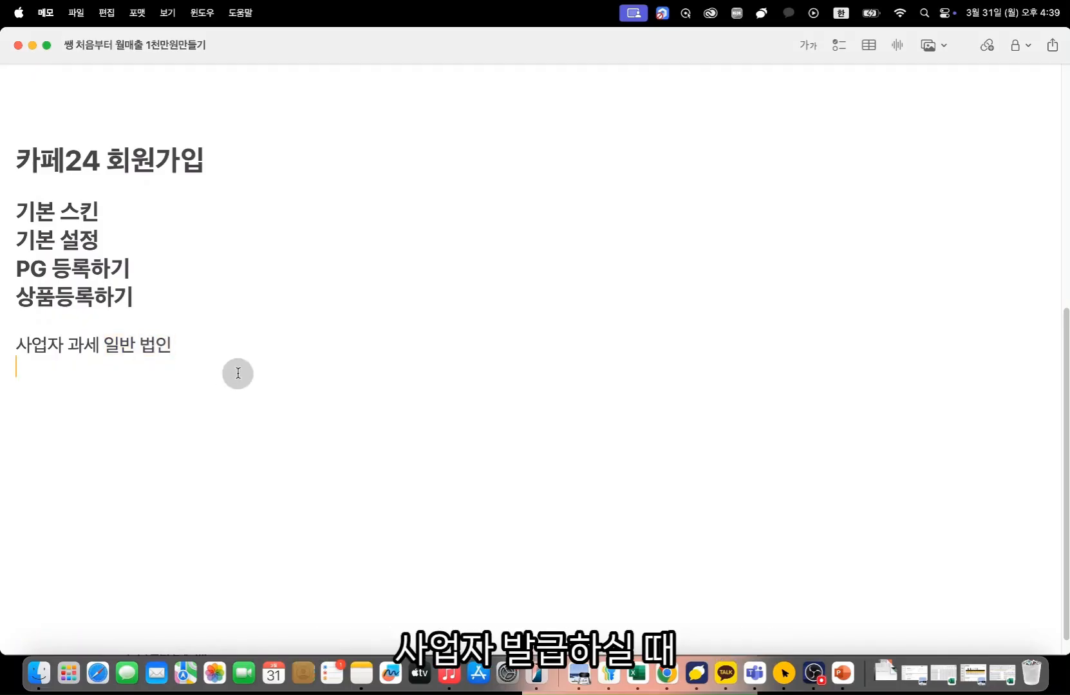
{"action": "type", "text": "통신"}
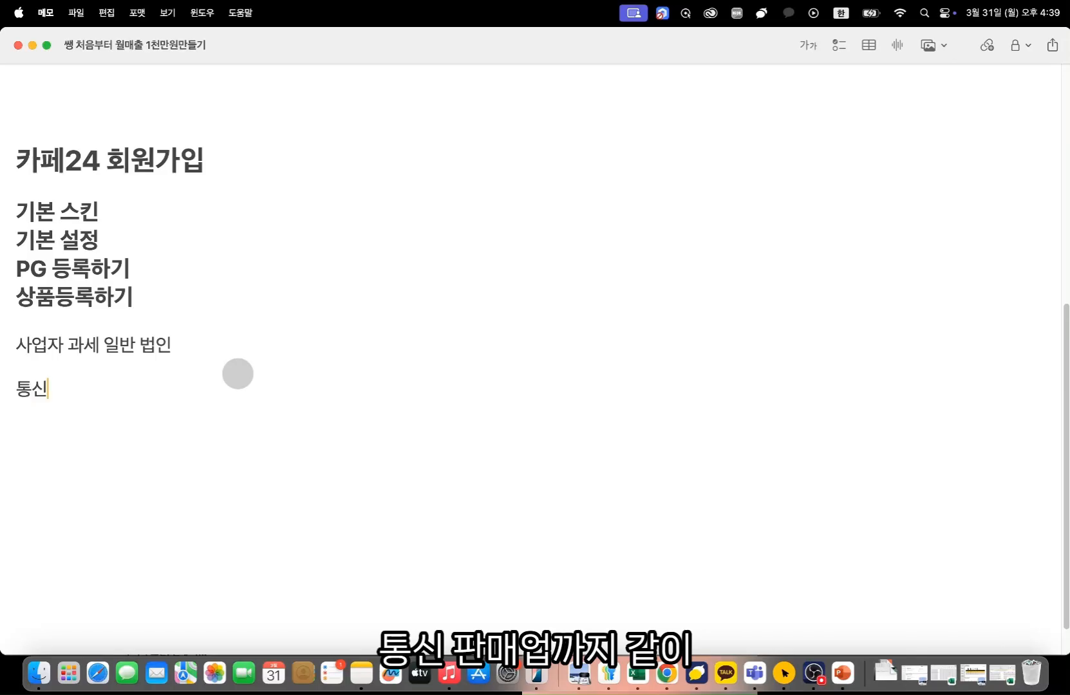
{"action": "type", "text": "판매업"}
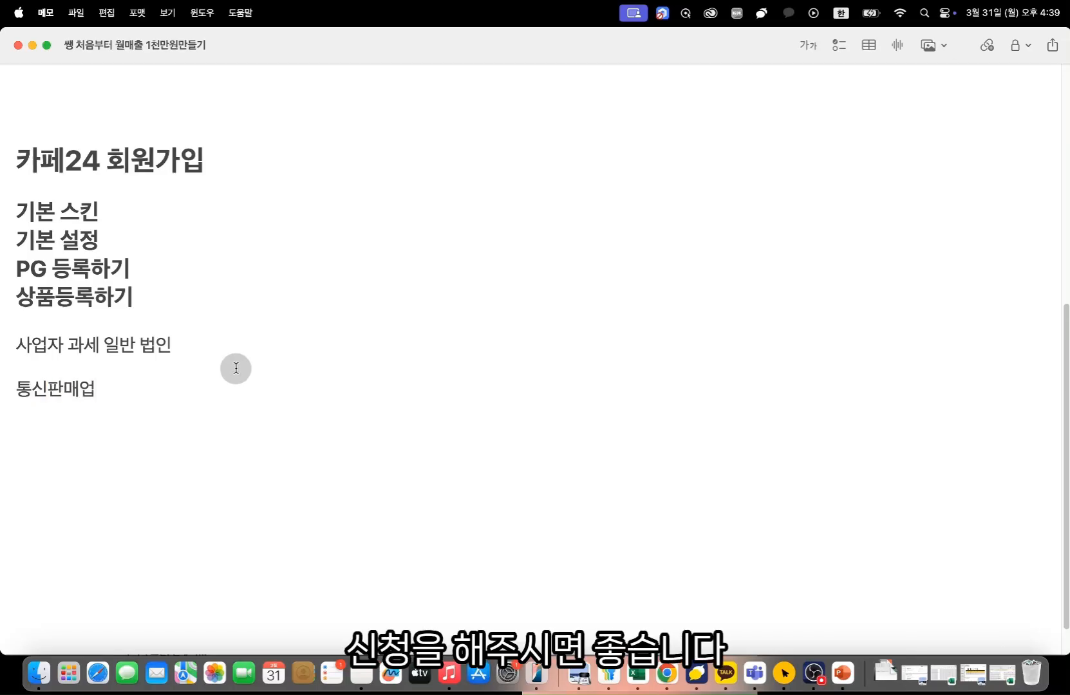
{"action": "type", "text": " 통장"}
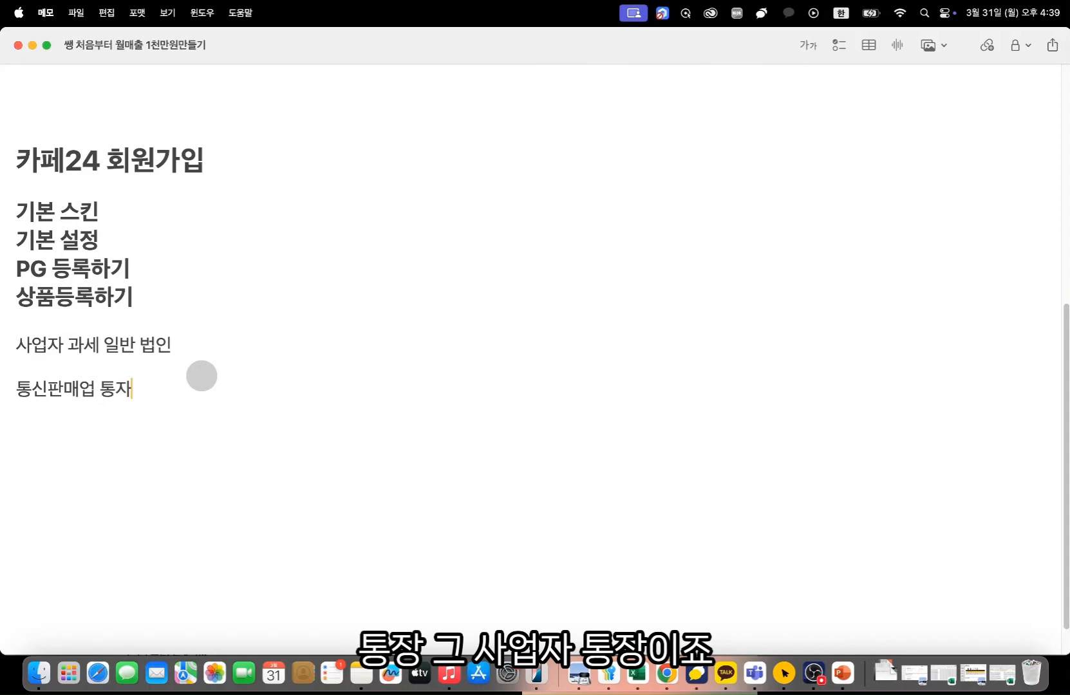
{"action": "key", "text": "Left"}
{"action": "key", "text": "Left"}
{"action": "type", "text": "사업자"}
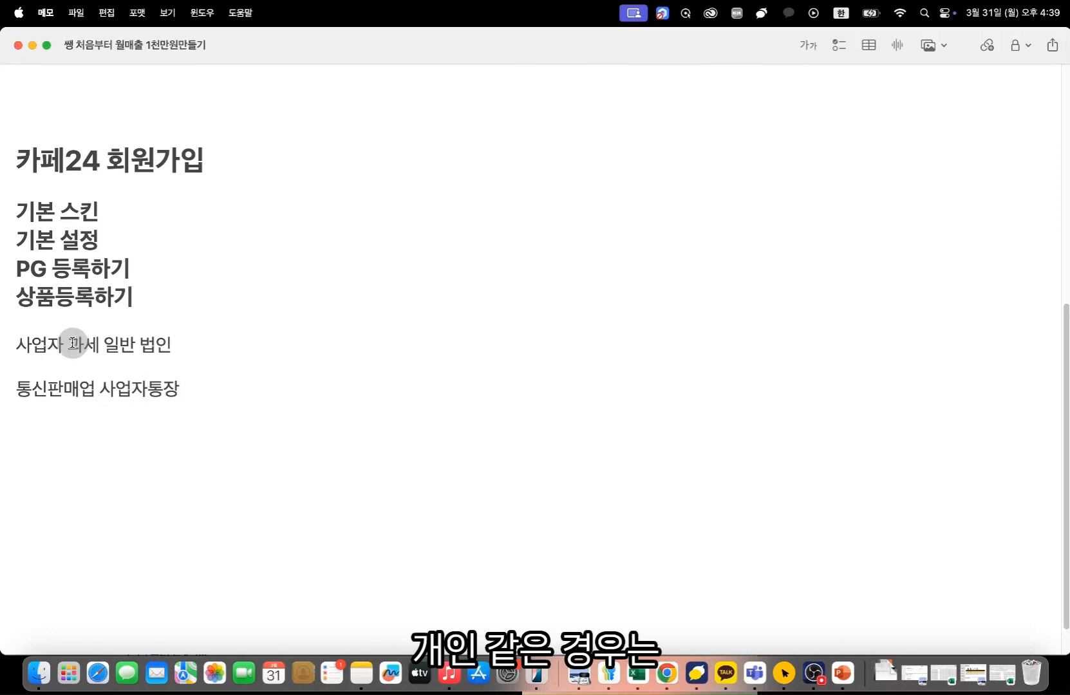
{"action": "left_click_drag", "start_coordinate": [69, 344], "coordinate": [144, 345]}
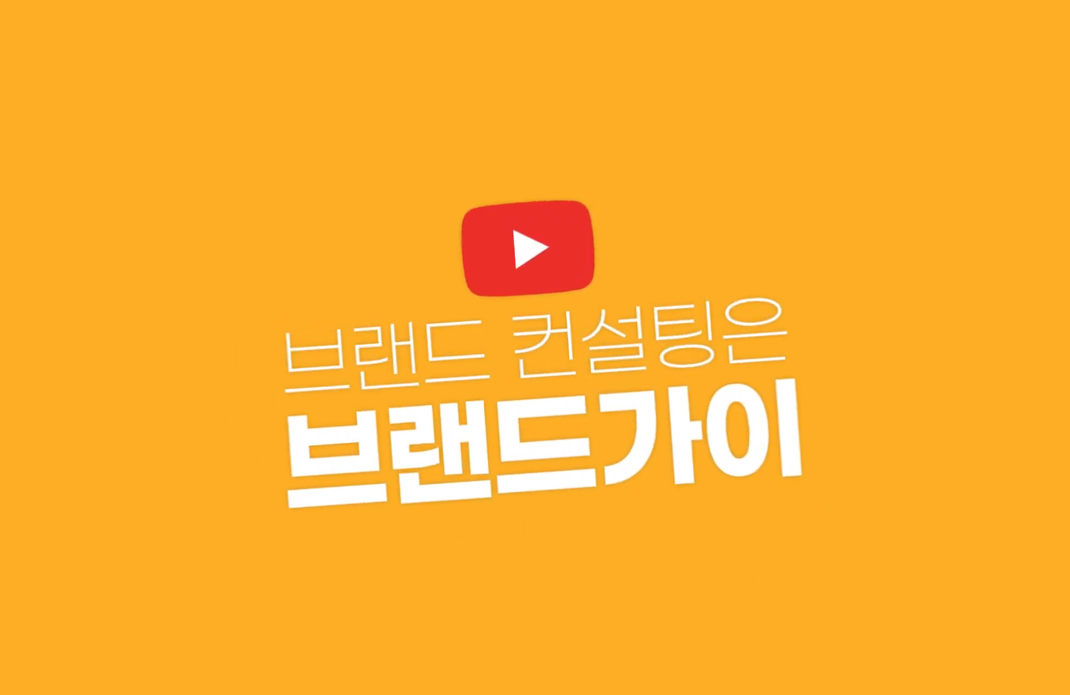
Enter the representative's name and date of birth in the identity verification form.
{"action": "left_click", "coordinate": [587, 272]}
{"action": "type", "text": "정ㄷ"}
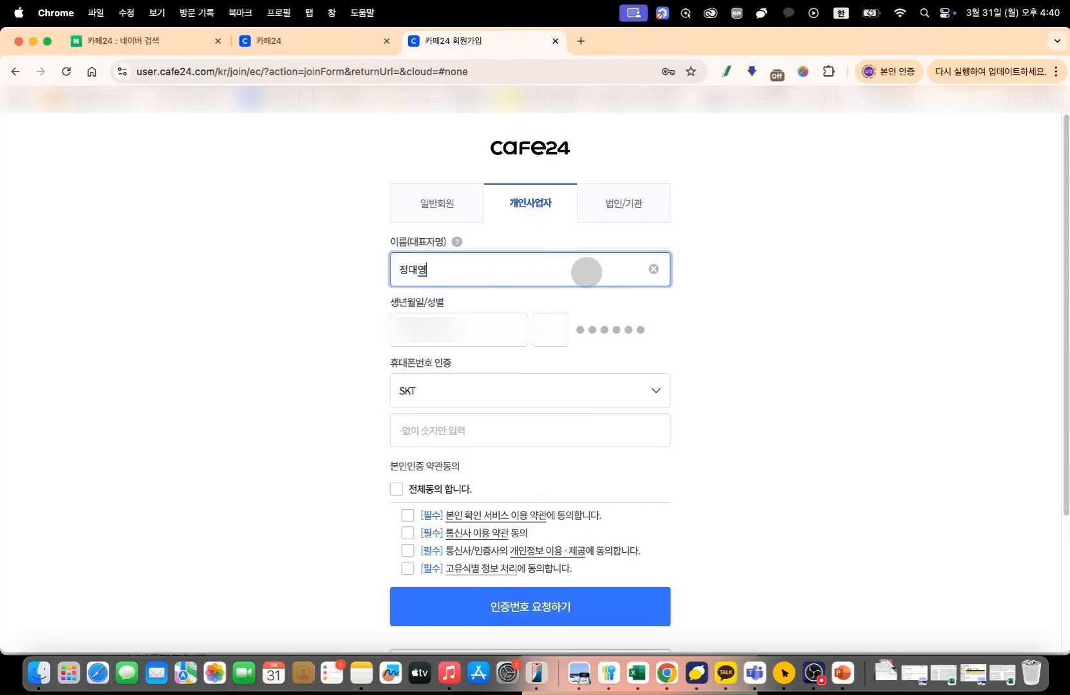
{"action": "left_click", "coordinate": [770, 334]}
{"action": "scroll", "coordinate": [683, 326], "scroll_direction": "down", "scroll_amount": 1}
{"action": "left_click", "coordinate": [475, 336]}
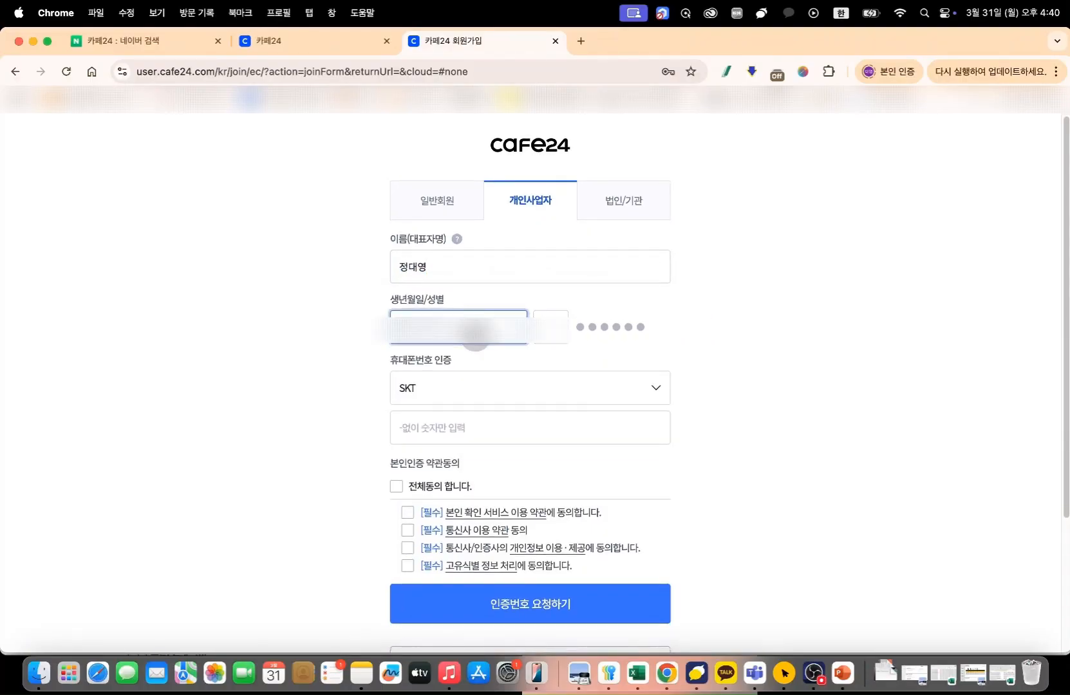
{"action": "type", "text": "8"}
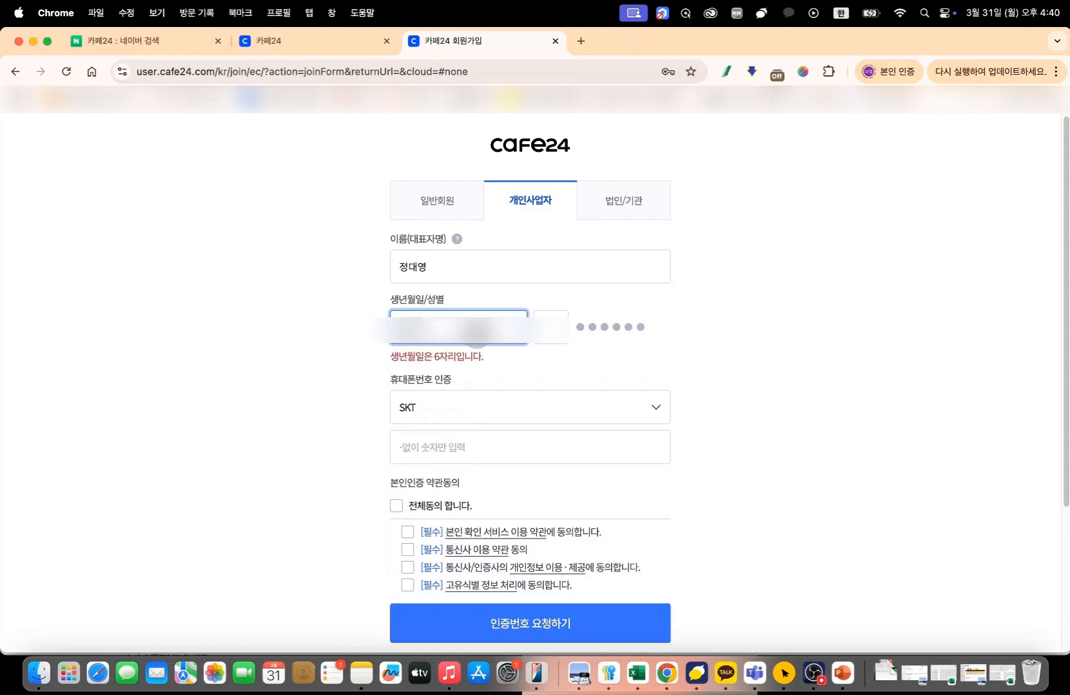
{"action": "type", "text": "0"}
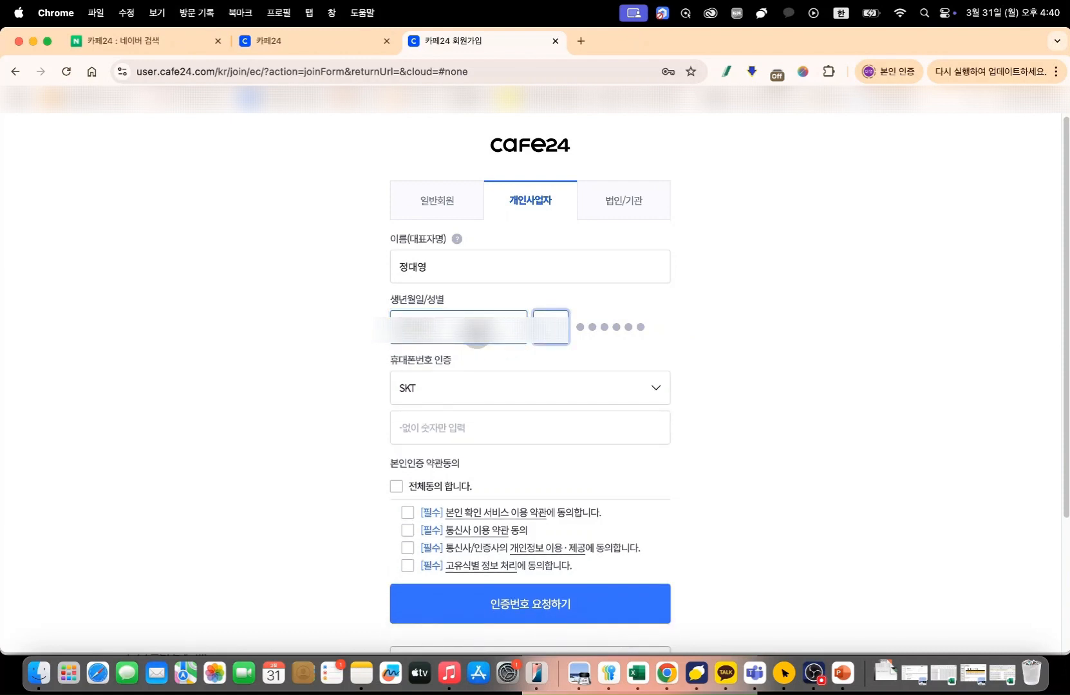
Choose carrier 알뜰폰(KT), agree to all terms, then request and submit the SMS verification code.
{"action": "left_click", "coordinate": [484, 378]}
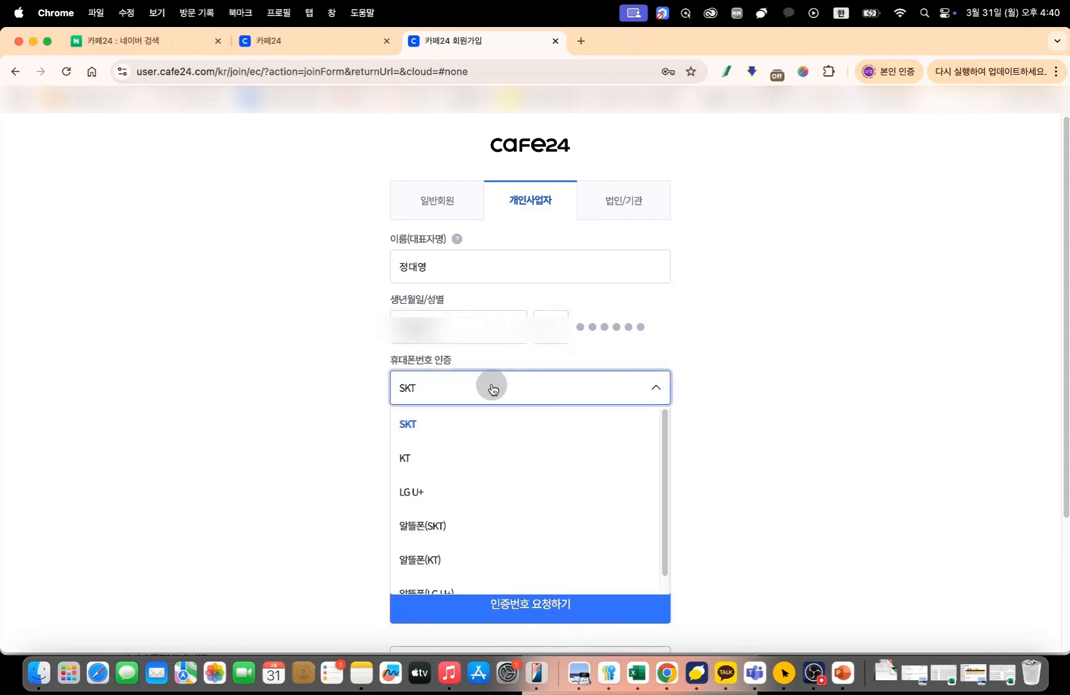
{"action": "left_click", "coordinate": [488, 554]}
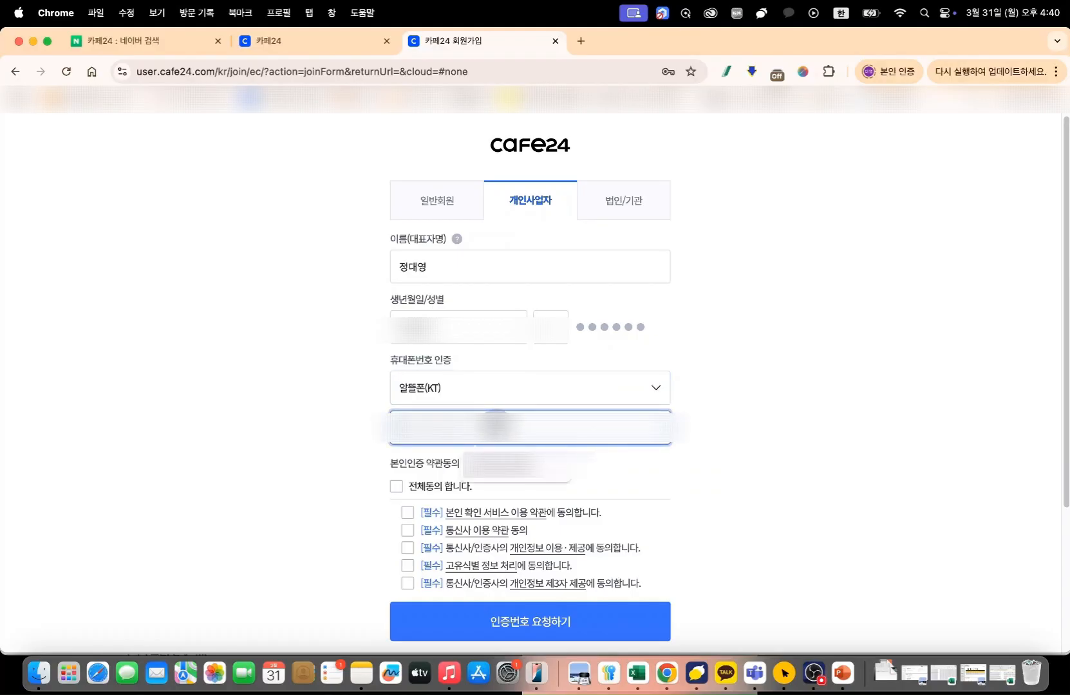
{"action": "left_click", "coordinate": [451, 486]}
{"action": "scroll", "coordinate": [545, 540], "scroll_direction": "down", "scroll_amount": 3}
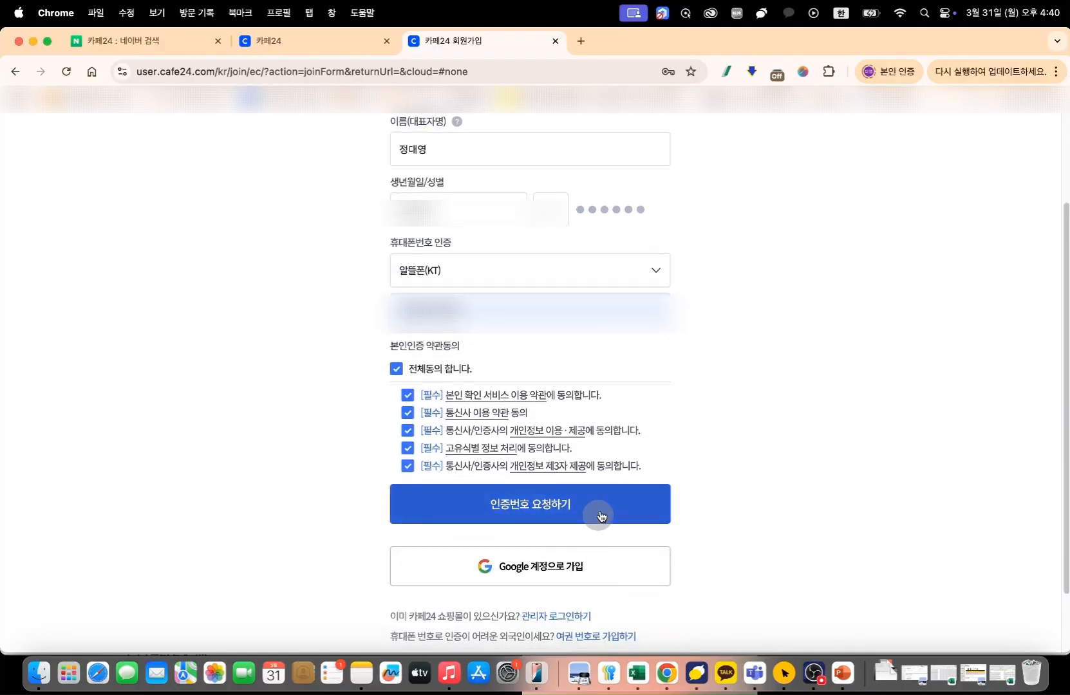
{"action": "left_click", "coordinate": [600, 517]}
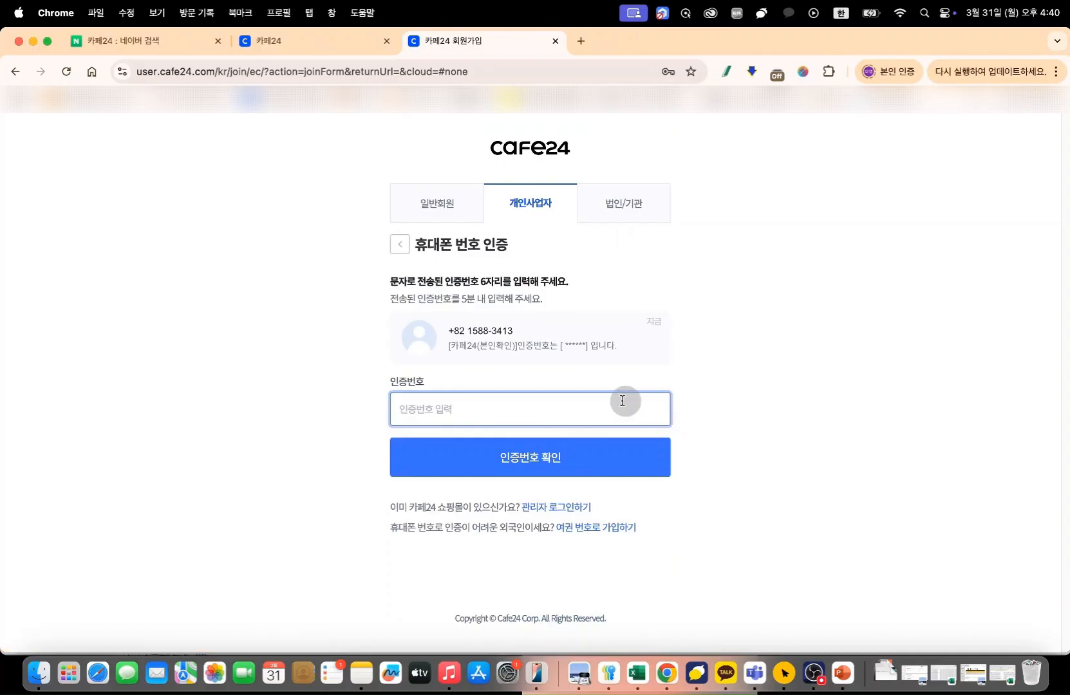
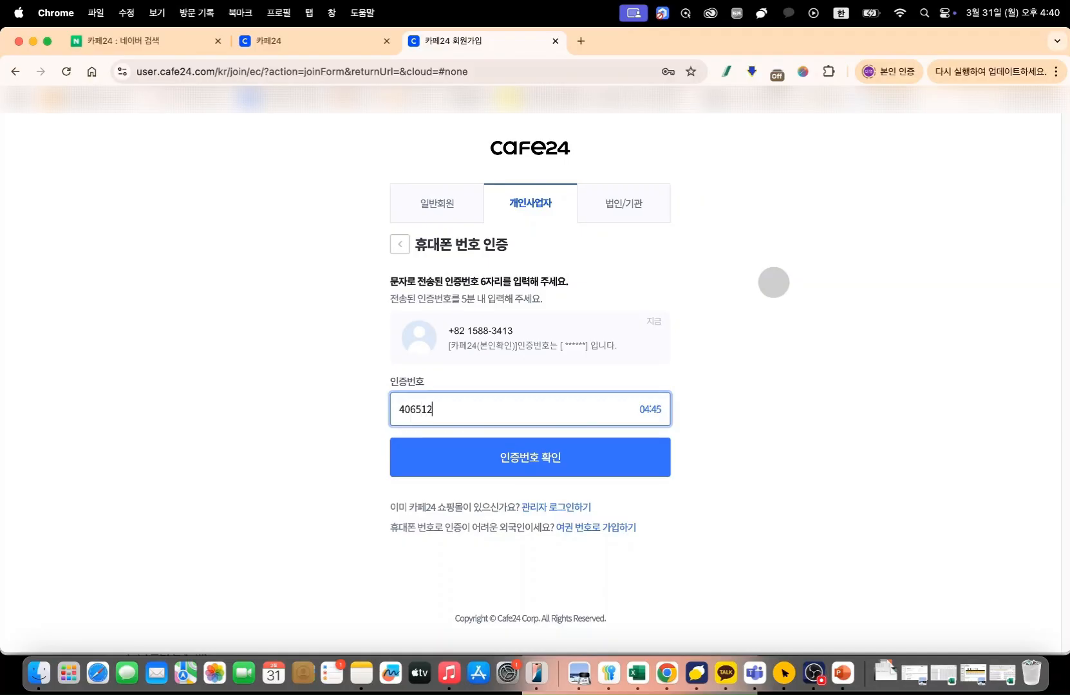
{"action": "left_click", "coordinate": [590, 464]}
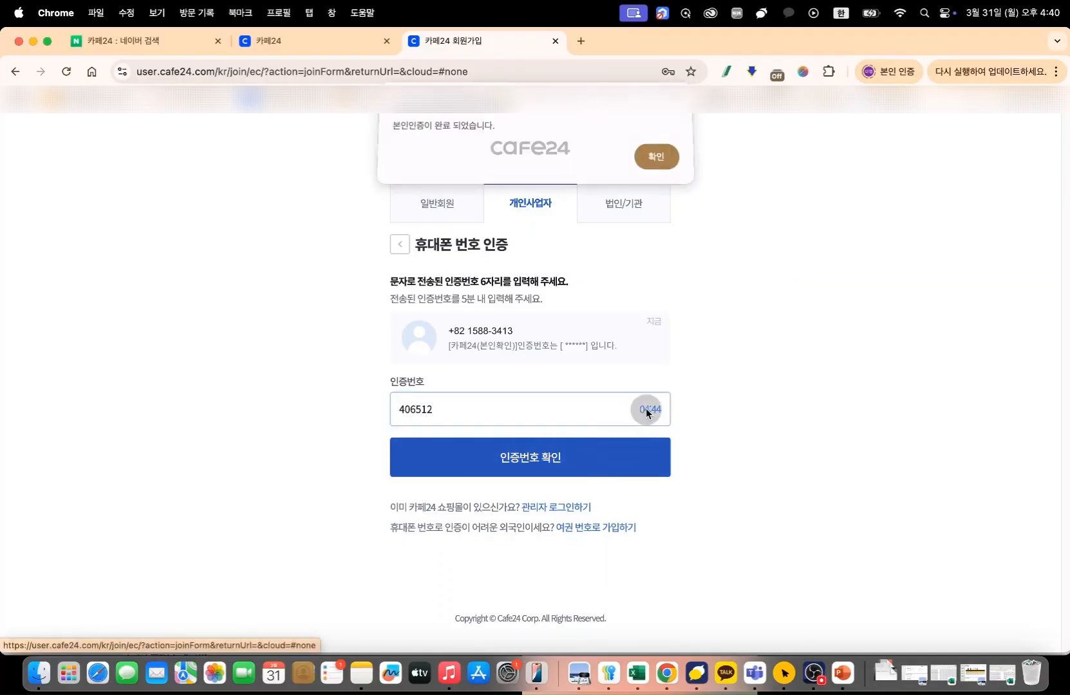
Dismiss the verification notices and check the entered password.
{"action": "left_click", "coordinate": [657, 160]}
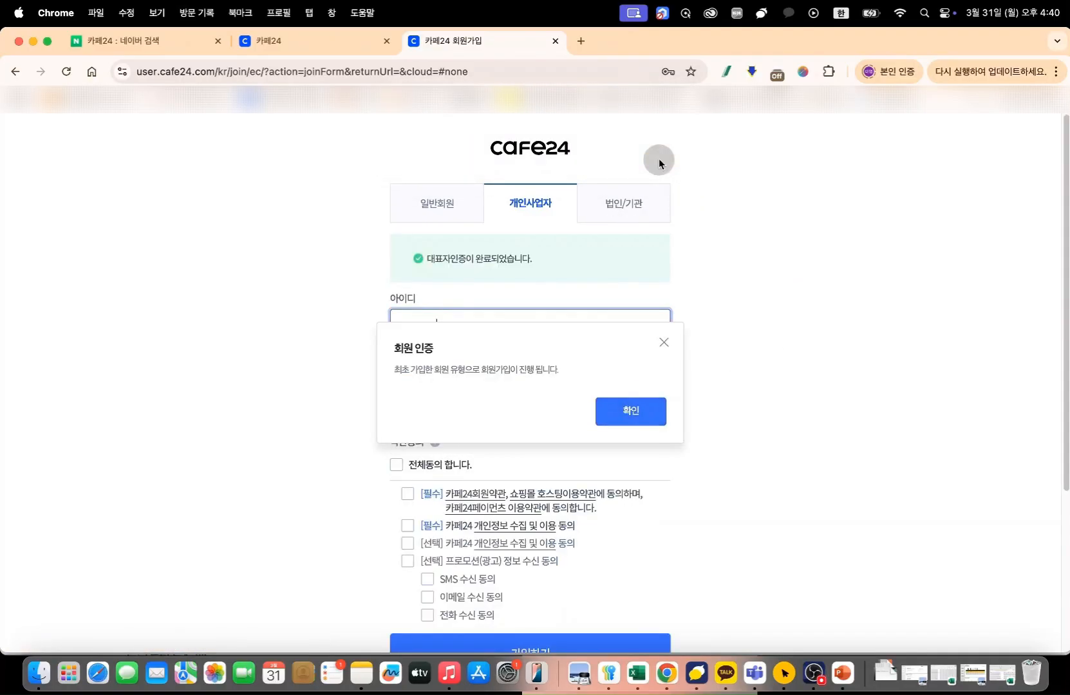
{"action": "left_click", "coordinate": [650, 410]}
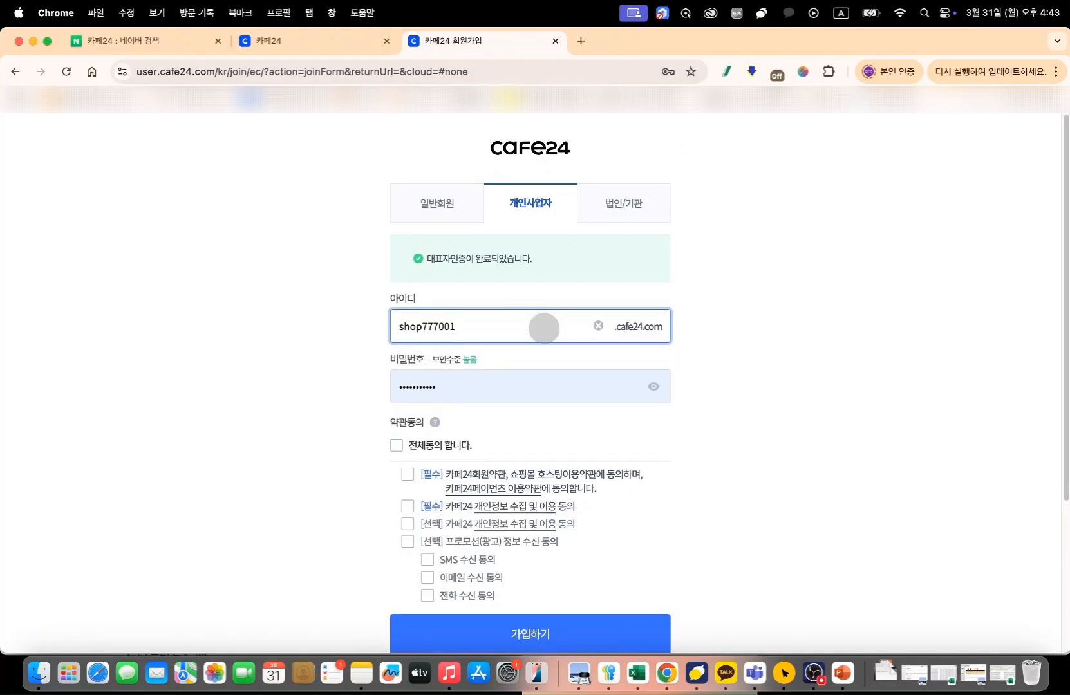
{"action": "double_click", "coordinate": [545, 383]}
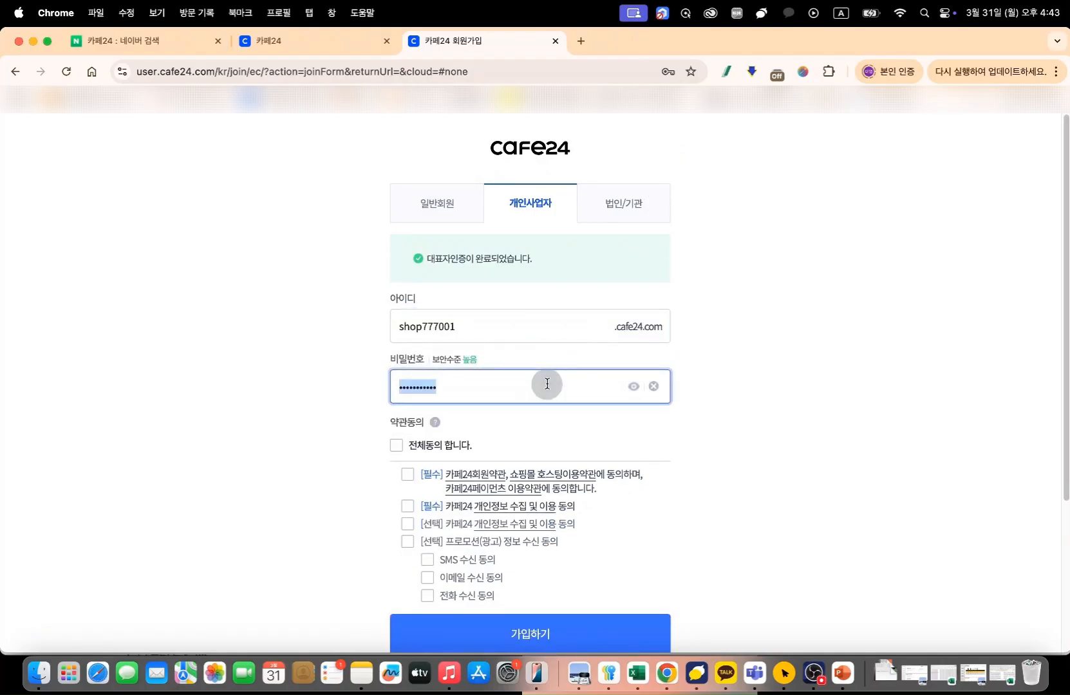
{"action": "left_click", "coordinate": [636, 390]}
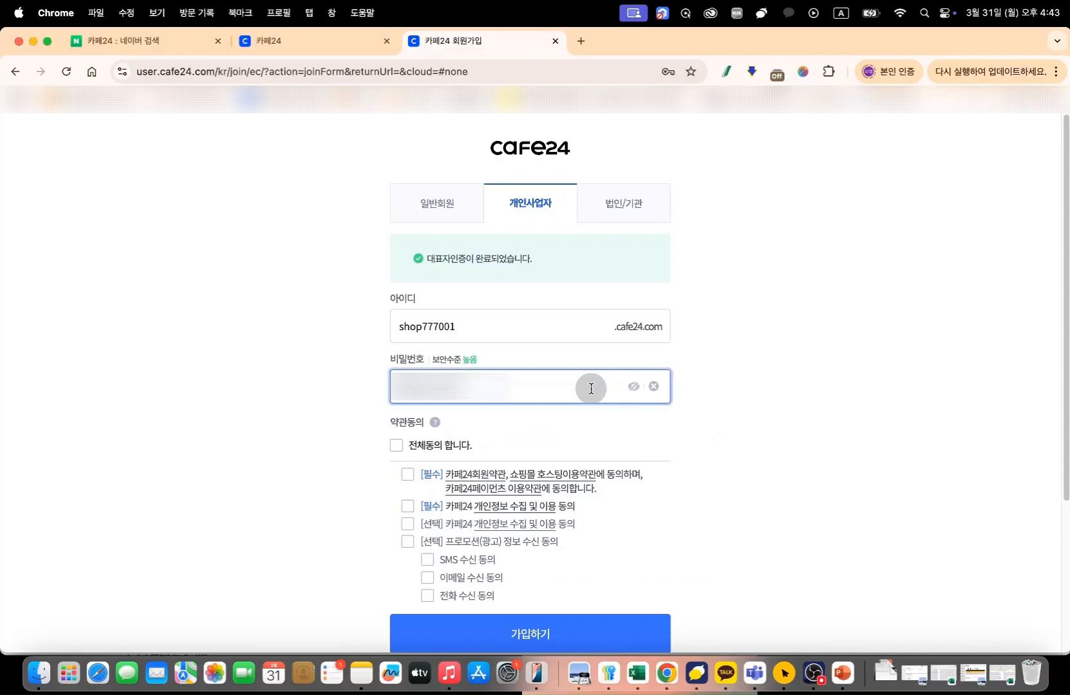
{"action": "left_click", "coordinate": [779, 436]}
Agree to all terms, then uncheck the optional privacy and promotion consents.
{"action": "scroll", "coordinate": [620, 426], "scroll_direction": "down", "scroll_amount": 1}
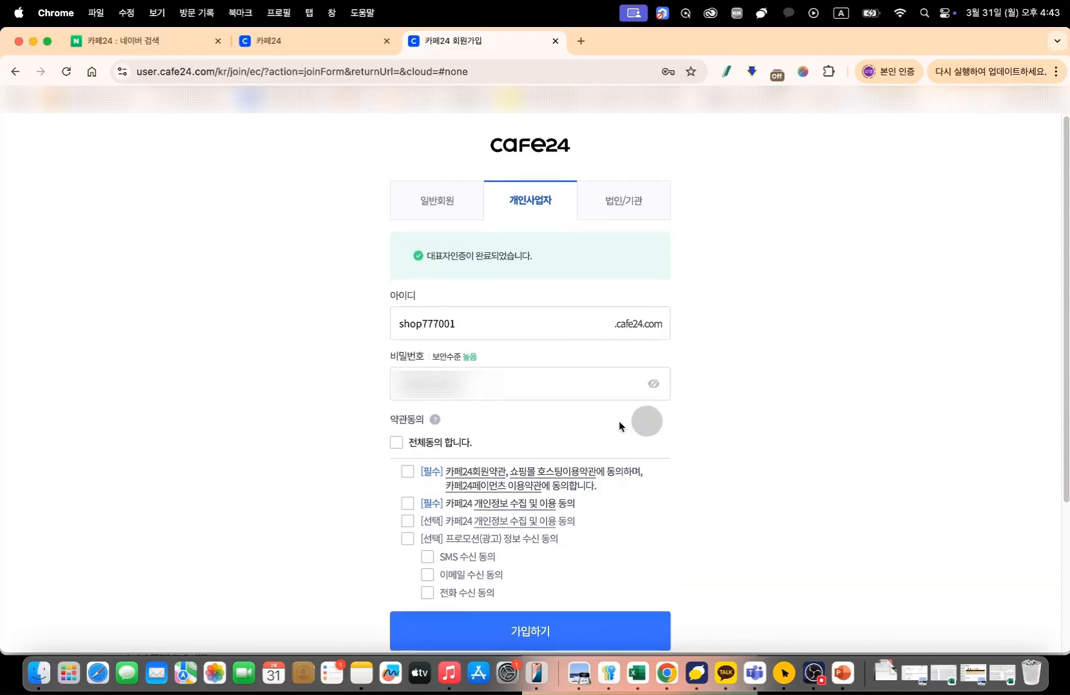
{"action": "left_click", "coordinate": [449, 448]}
{"action": "scroll", "coordinate": [448, 447], "scroll_direction": "down", "scroll_amount": 3}
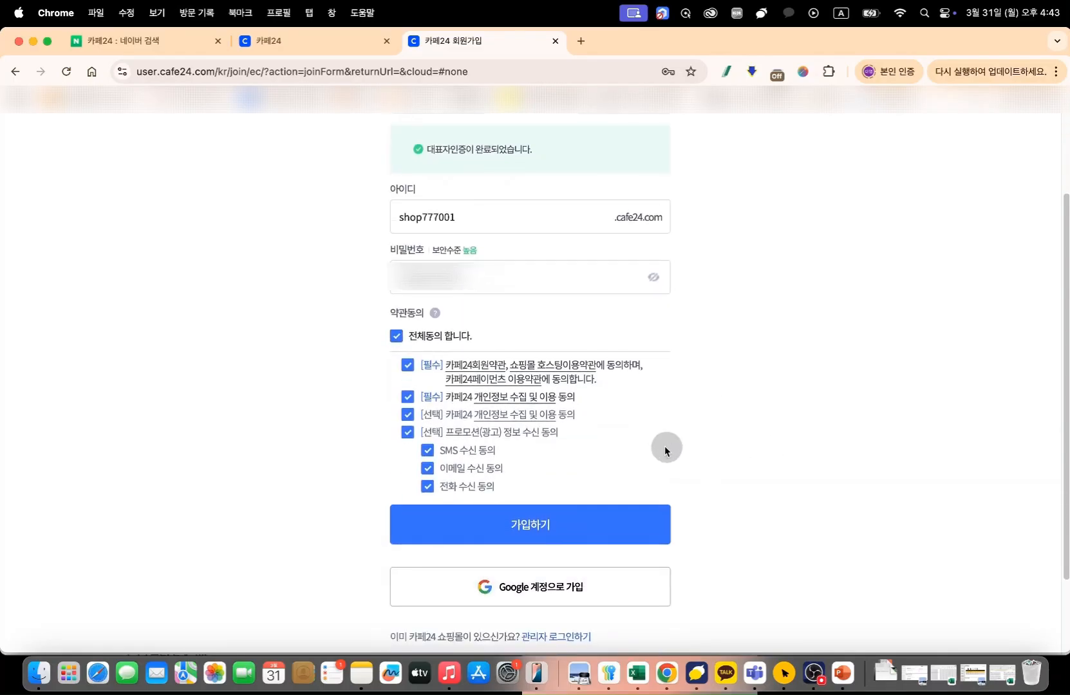
{"action": "left_click", "coordinate": [408, 416]}
{"action": "left_click", "coordinate": [408, 432]}
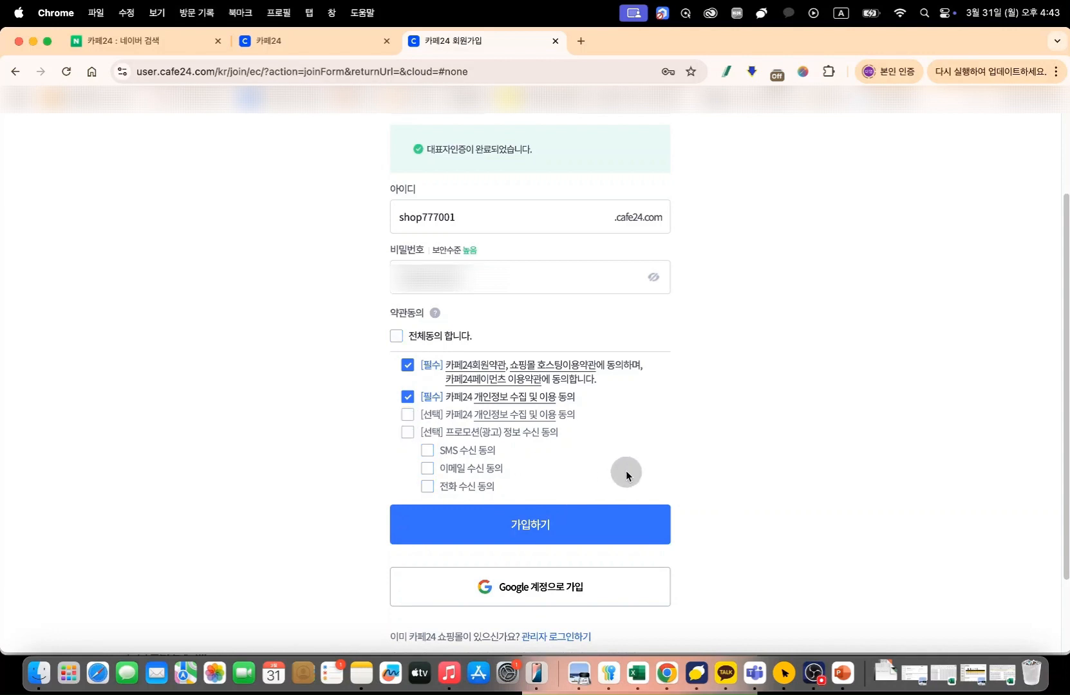
{"action": "scroll", "coordinate": [624, 469], "scroll_direction": "up", "scroll_amount": 3}
{"action": "scroll", "coordinate": [624, 469], "scroll_direction": "down", "scroll_amount": 6}
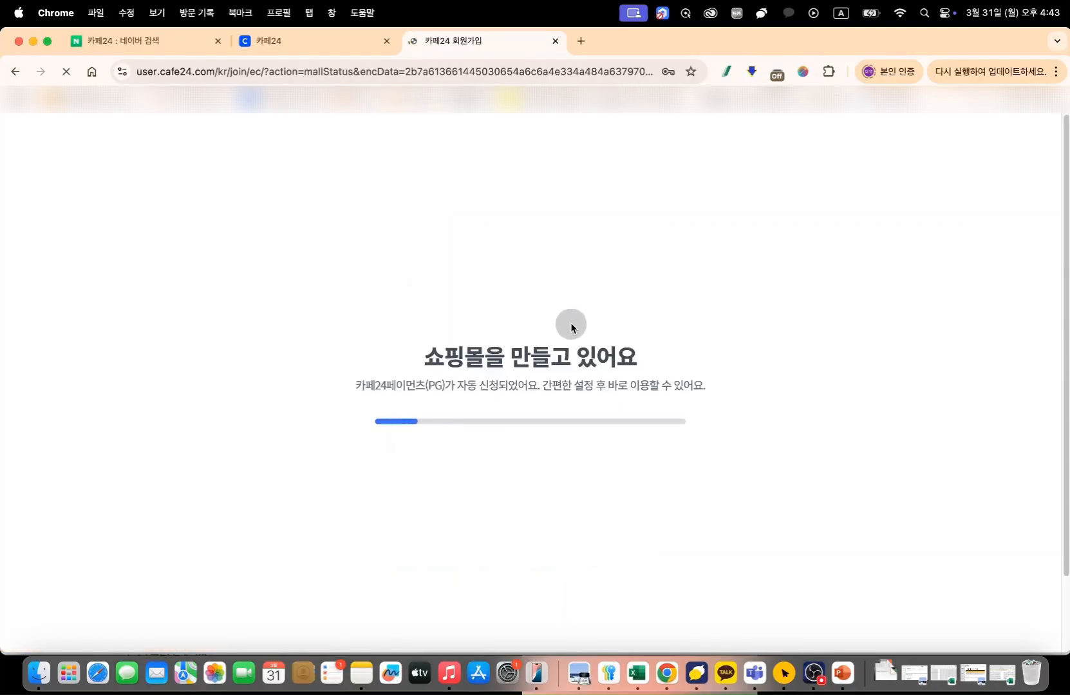
Enter the brand name 손톱깍이 and the notification e-mail, then continue to step 2/4.
{"action": "left_click", "coordinate": [596, 291]}
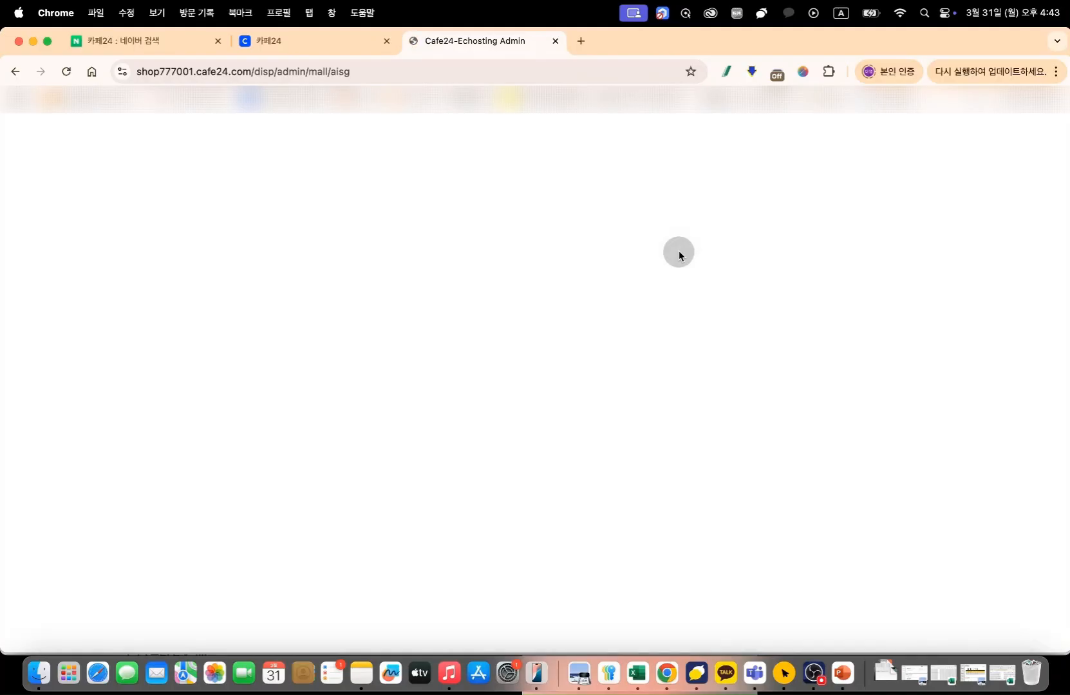
{"action": "type", "text": "ㅅㅗㄴ"}
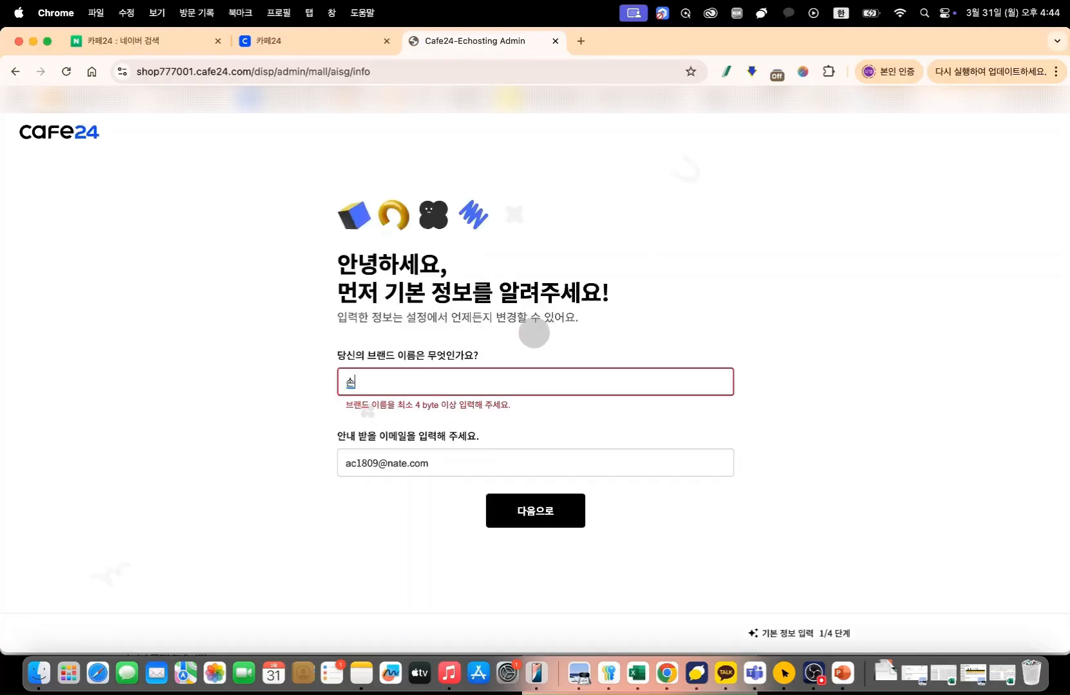
{"action": "type", "text": "토"}
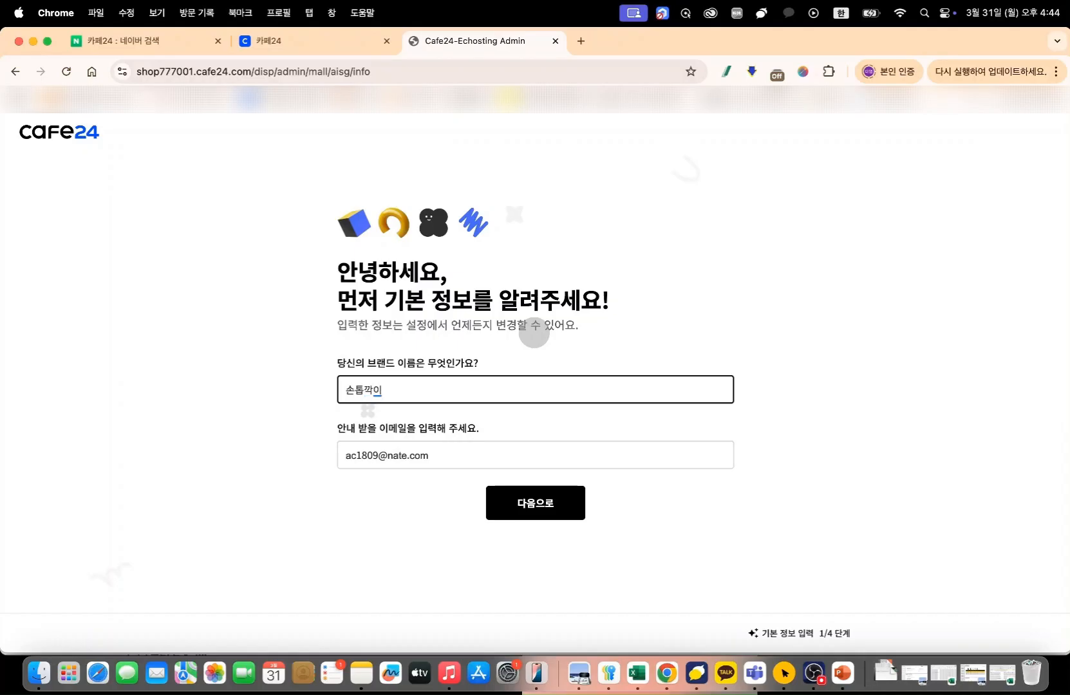
{"action": "key", "text": "Tab"}
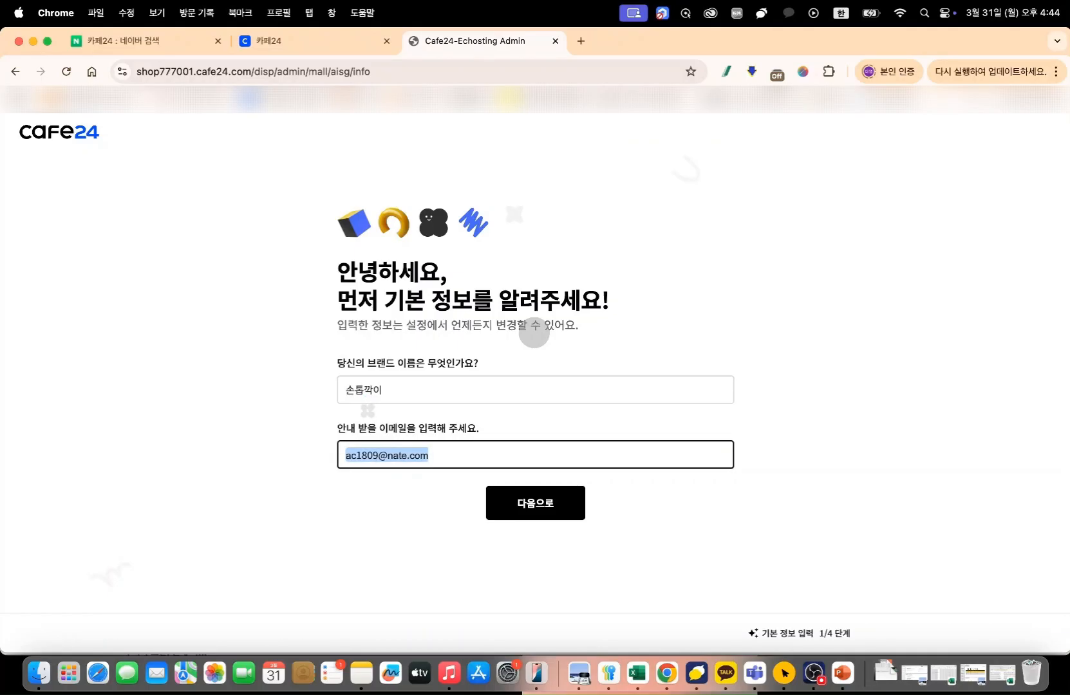
{"action": "left_click", "coordinate": [565, 518]}
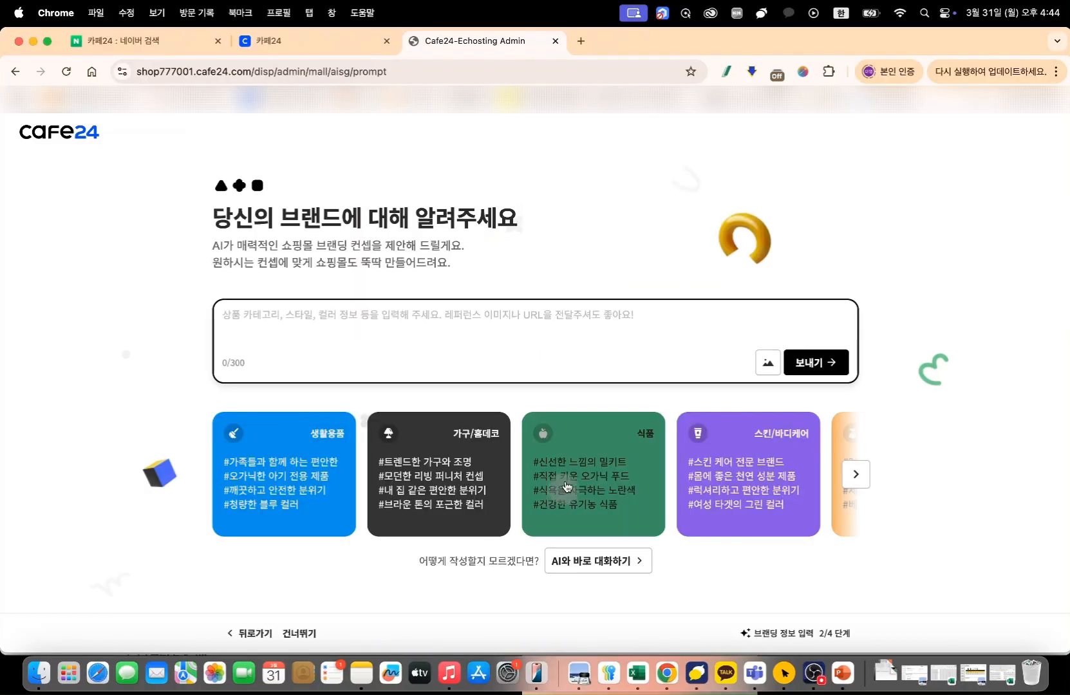
Send the brand description '777 손톱깍이를 판매하려고해' for AI concept proposals.
{"action": "left_click", "coordinate": [471, 322]}
{"action": "type", "text": "손톱깍이를 판매하려고해"}
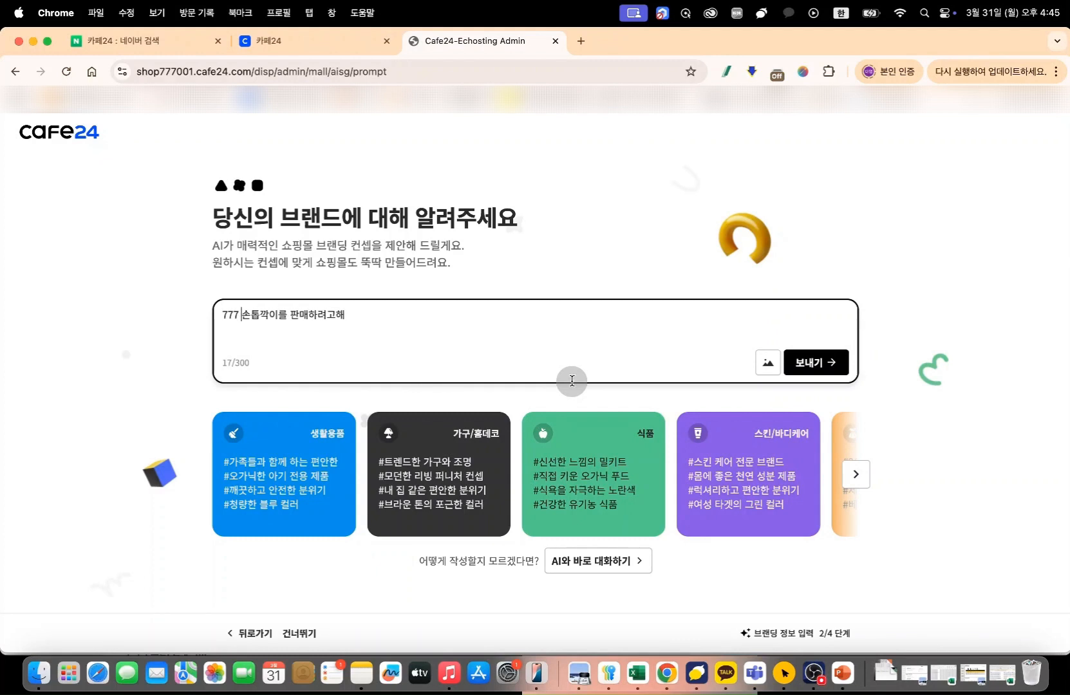
{"action": "left_click", "coordinate": [808, 360]}
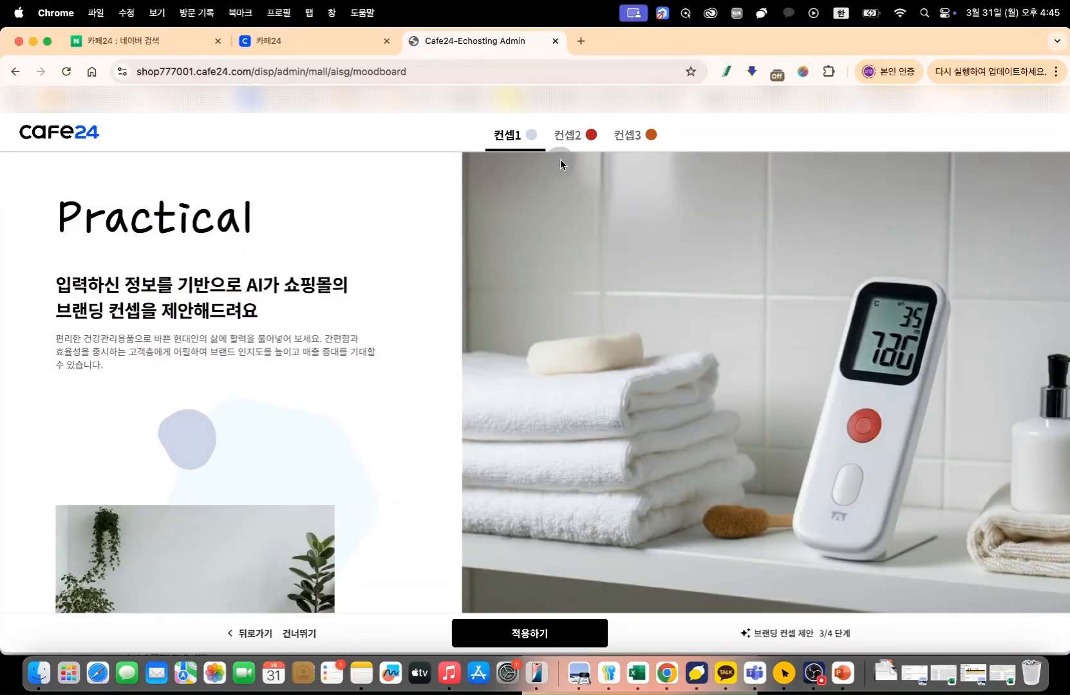
Compare branding concepts 1, 2 and 3 and settle on the third 'Practical' concept.
{"action": "left_click", "coordinate": [568, 136]}
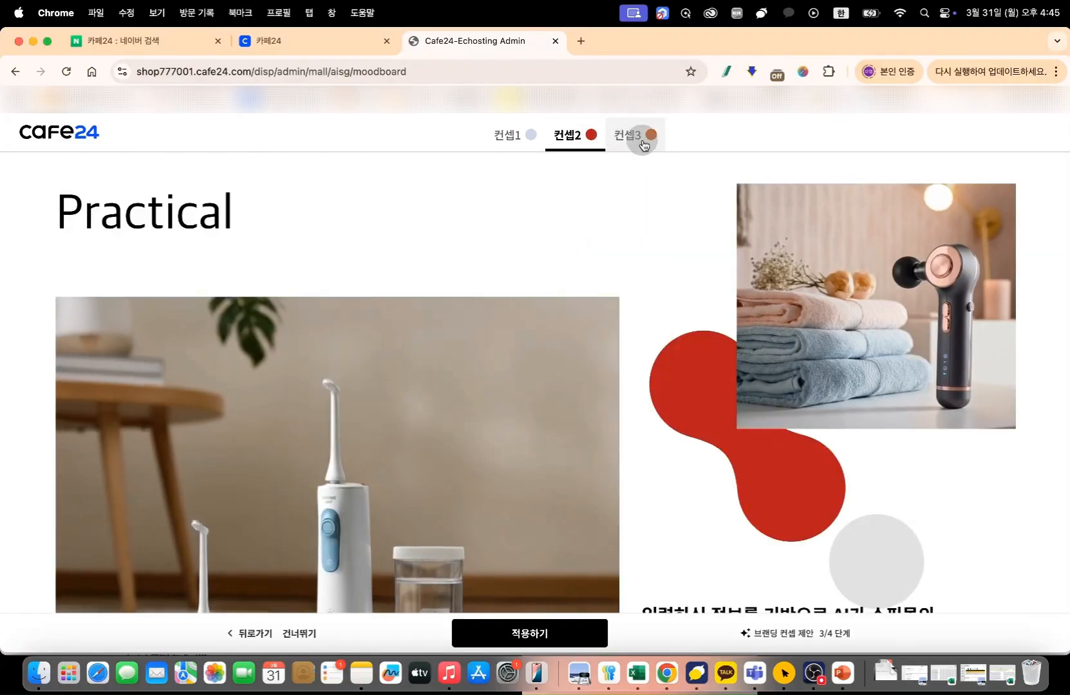
{"action": "left_click", "coordinate": [643, 143]}
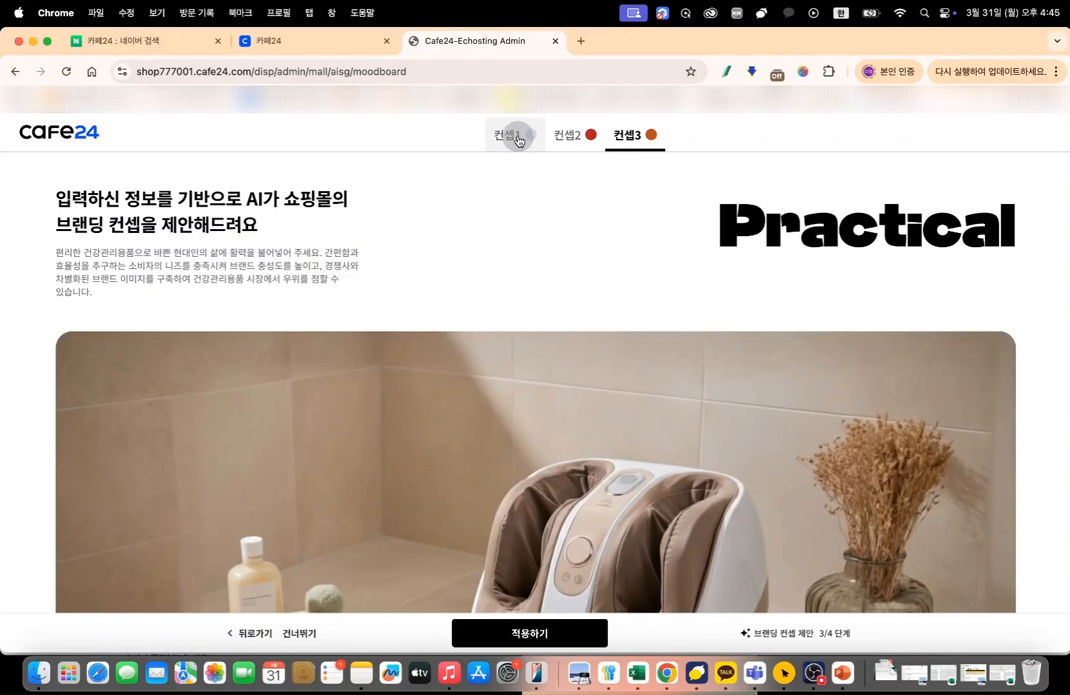
{"action": "left_click", "coordinate": [519, 139]}
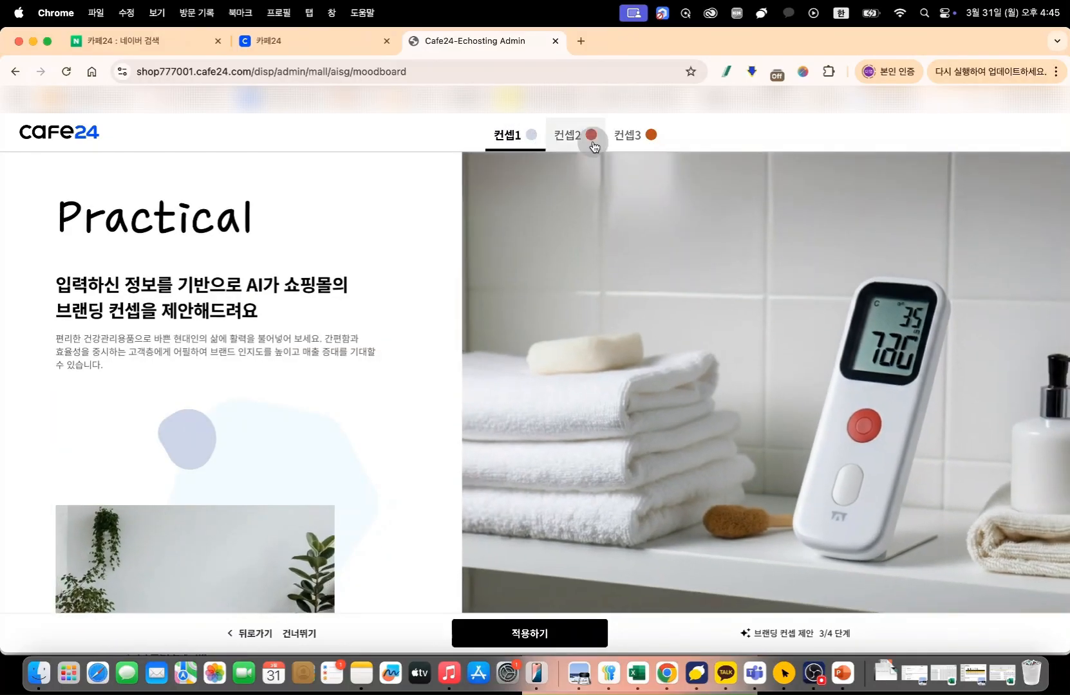
{"action": "left_click", "coordinate": [607, 143]}
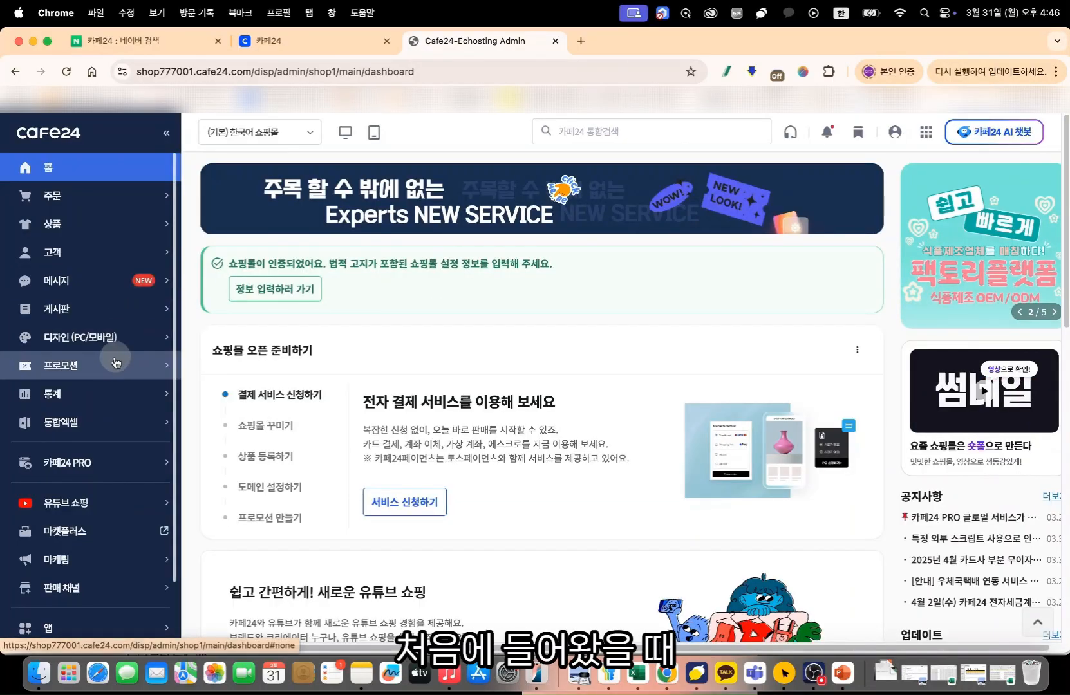
Preview the PC storefront in a new tab, then open 디자인 (PC/모바일) in the admin.
{"action": "left_click", "coordinate": [348, 133]}
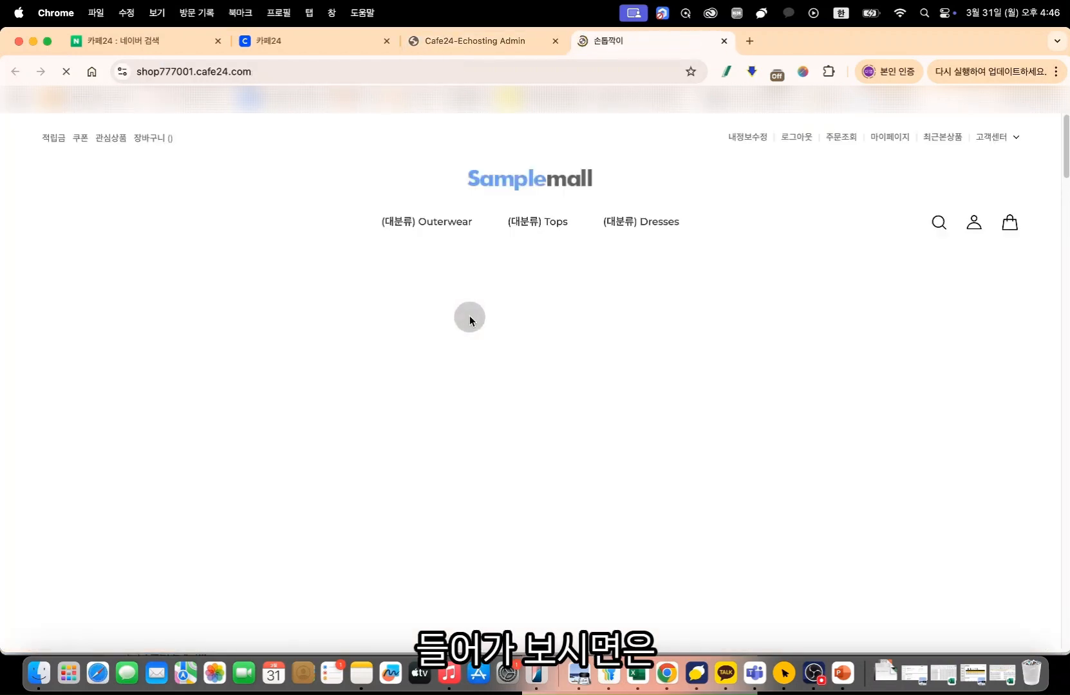
{"action": "scroll", "coordinate": [814, 301], "scroll_direction": "down", "scroll_amount": 10}
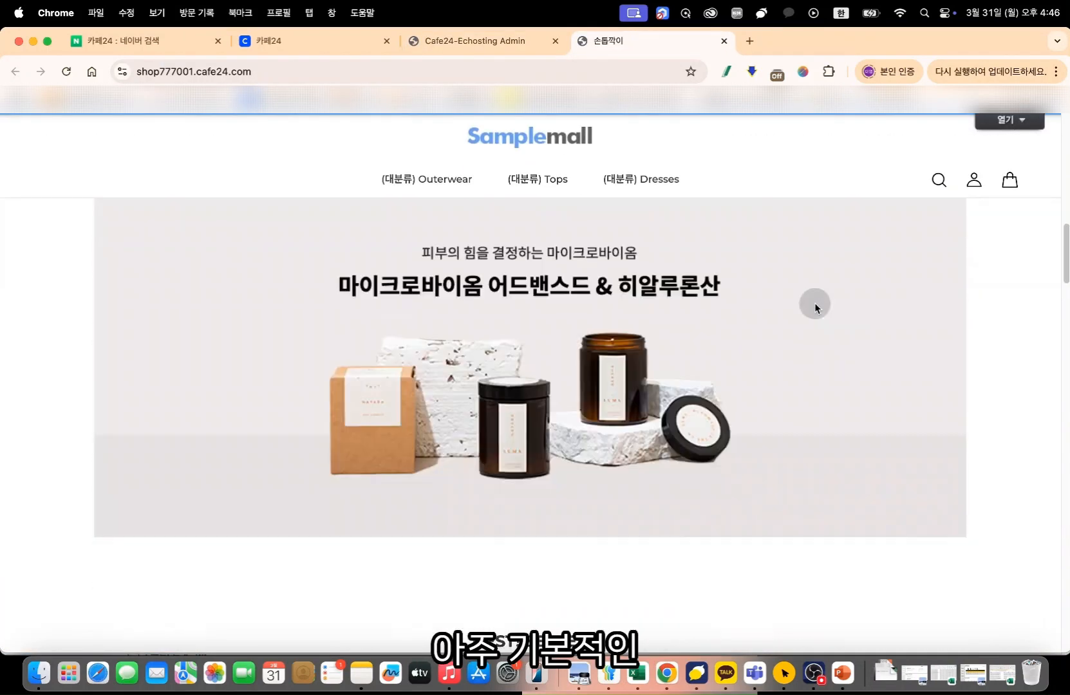
{"action": "scroll", "coordinate": [814, 301], "scroll_direction": "down", "scroll_amount": 15}
{"action": "scroll", "coordinate": [758, 301], "scroll_direction": "up", "scroll_amount": 20}
{"action": "left_click", "coordinate": [509, 41]}
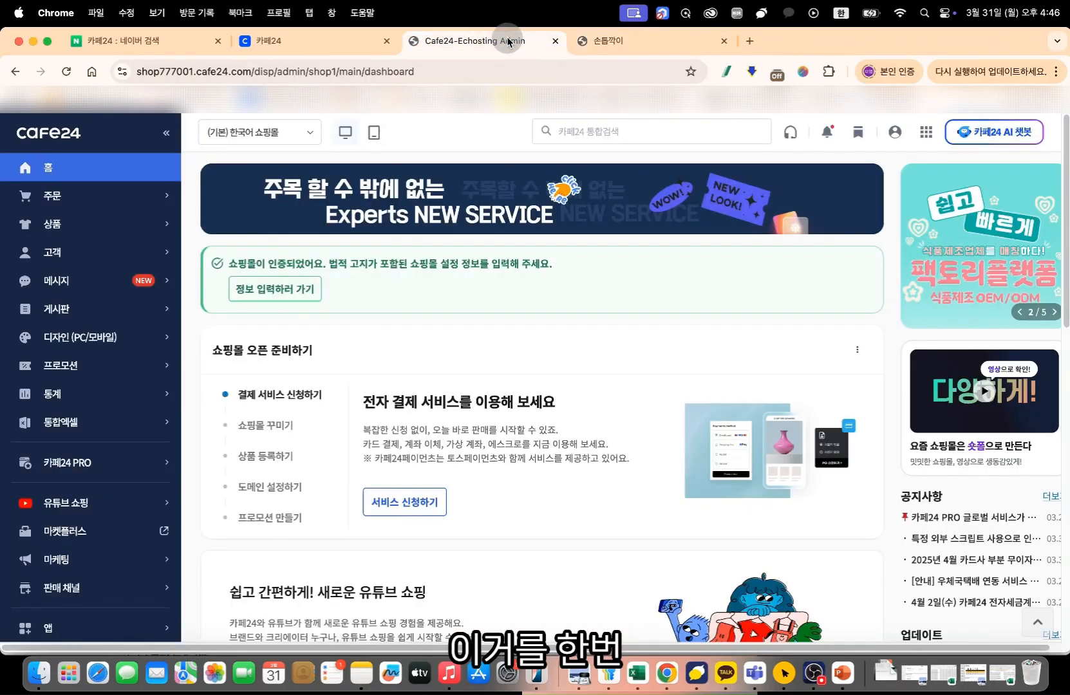
{"action": "left_click", "coordinate": [74, 337]}
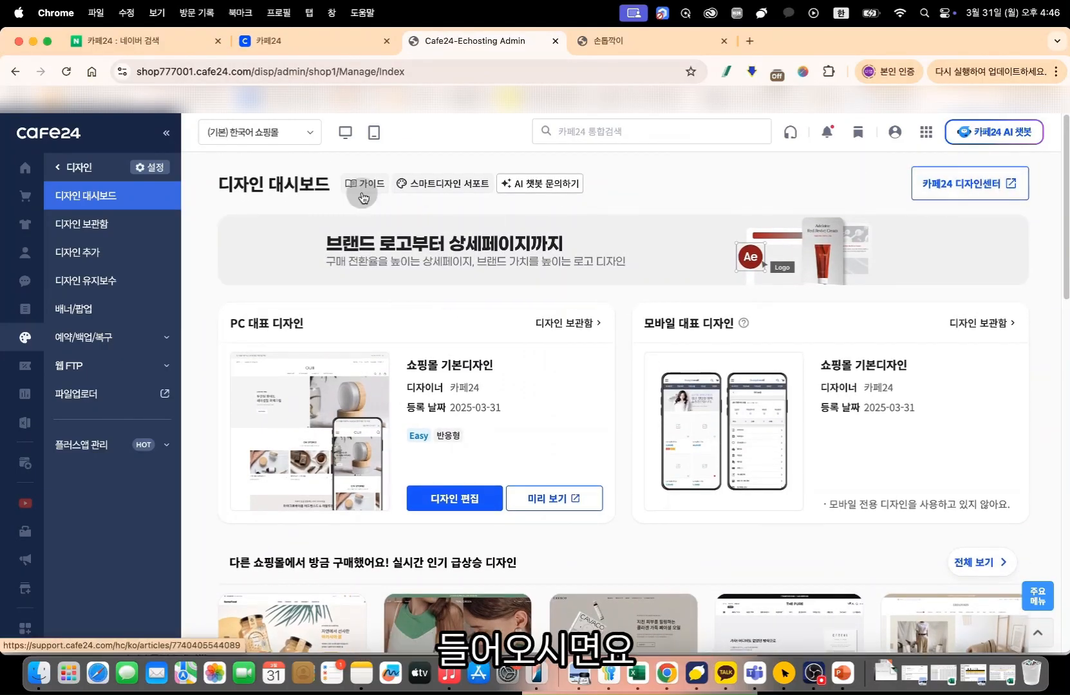
Open the Cafe24 Design Center in a new tab and look over its main page.
{"action": "left_click", "coordinate": [985, 184]}
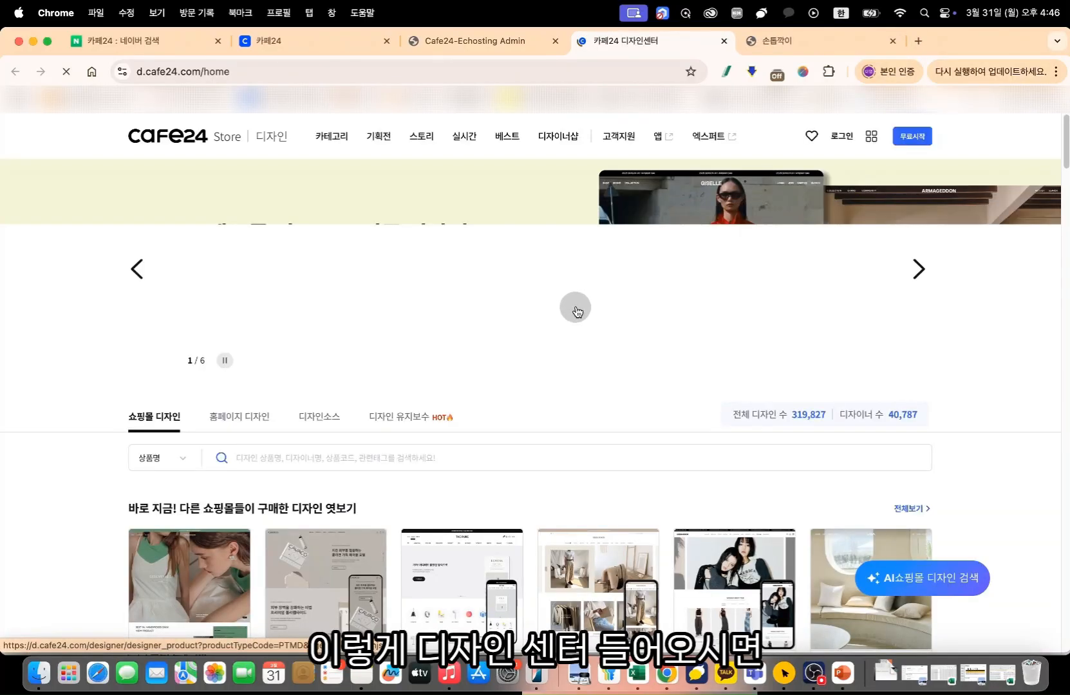
{"action": "scroll", "coordinate": [570, 302], "scroll_direction": "down", "scroll_amount": 4}
{"action": "scroll", "coordinate": [569, 316], "scroll_direction": "down", "scroll_amount": 3}
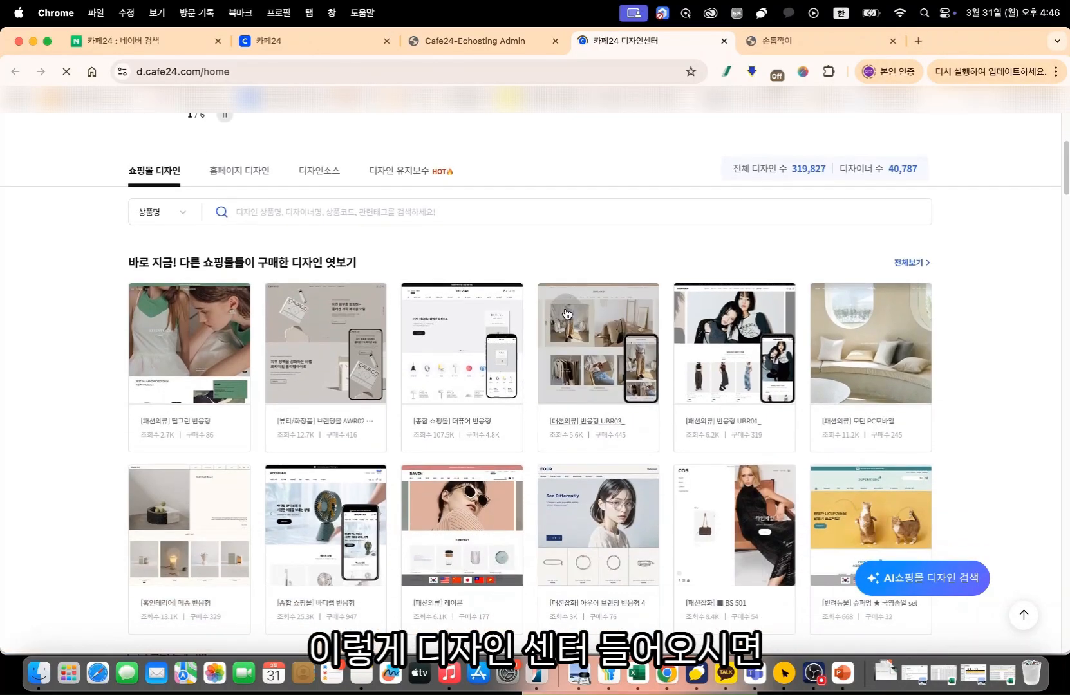
{"action": "scroll", "coordinate": [528, 303], "scroll_direction": "up", "scroll_amount": 7}
Browse the 베스트 인기 디자인 list, noting 반응형 versus PC/Mobile templates.
{"action": "mouse_move", "coordinate": [477, 142]}
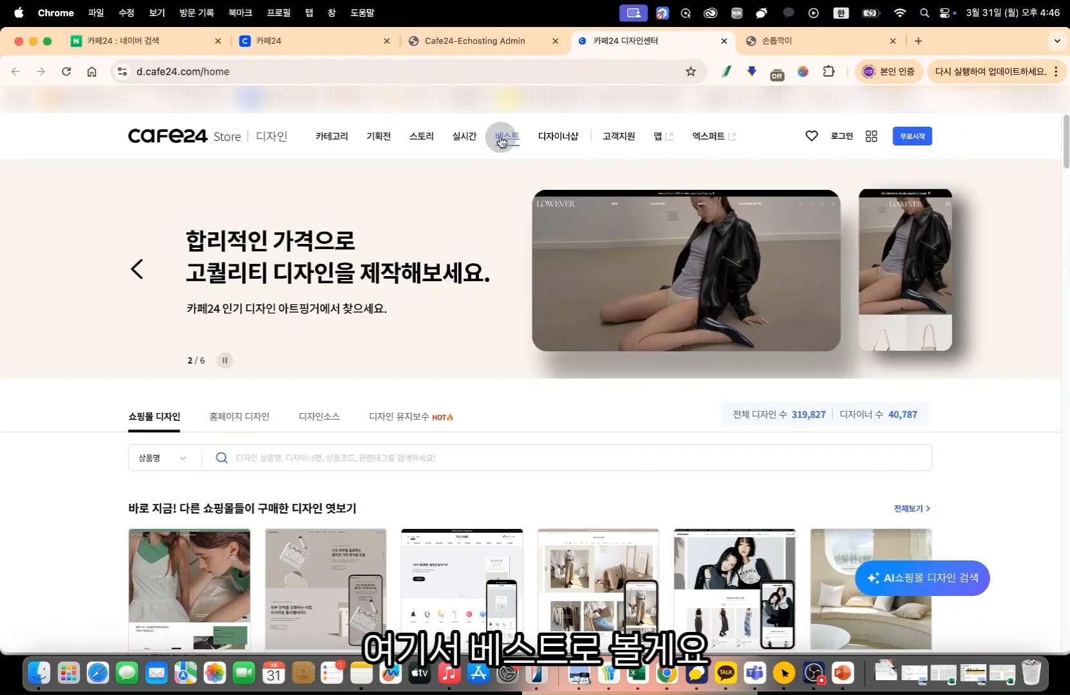
{"action": "left_click", "coordinate": [550, 201]}
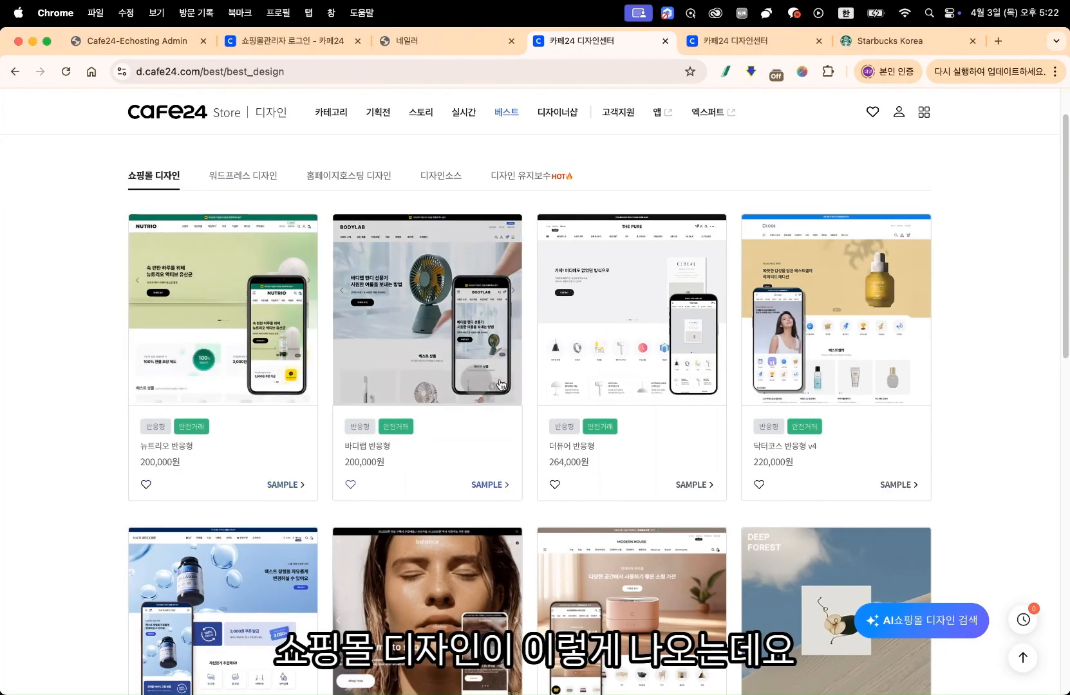
{"action": "scroll", "coordinate": [977, 359], "scroll_direction": "down", "scroll_amount": 1}
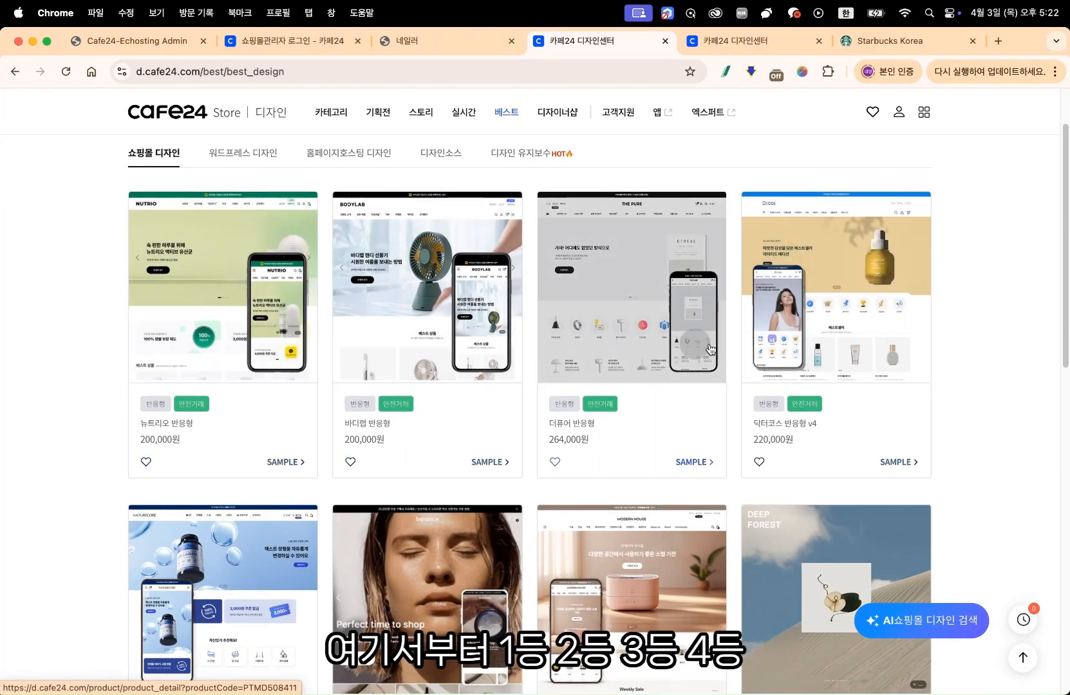
{"action": "scroll", "coordinate": [1011, 415], "scroll_direction": "down", "scroll_amount": 1}
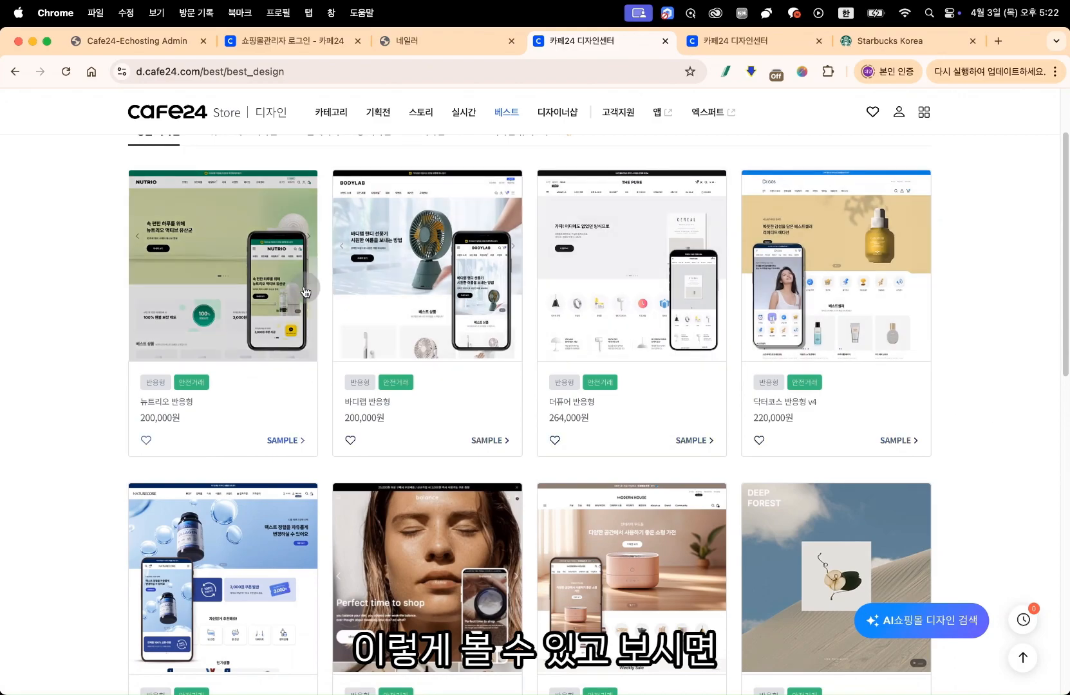
{"action": "scroll", "coordinate": [61, 445], "scroll_direction": "down", "scroll_amount": 2}
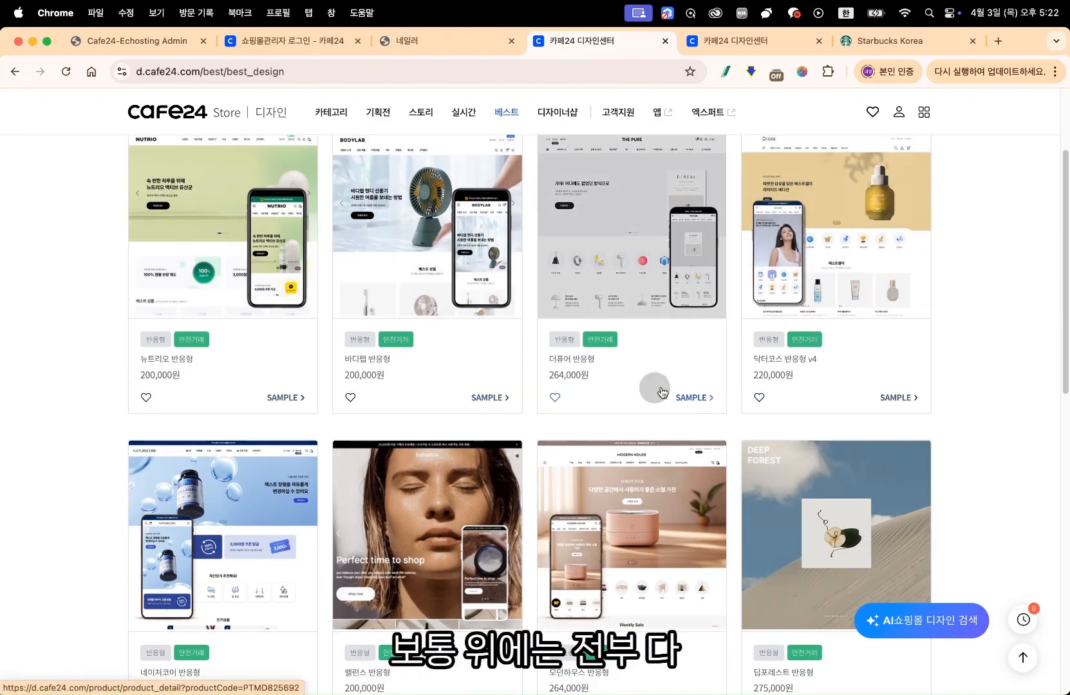
{"action": "scroll", "coordinate": [1030, 398], "scroll_direction": "down", "scroll_amount": 20}
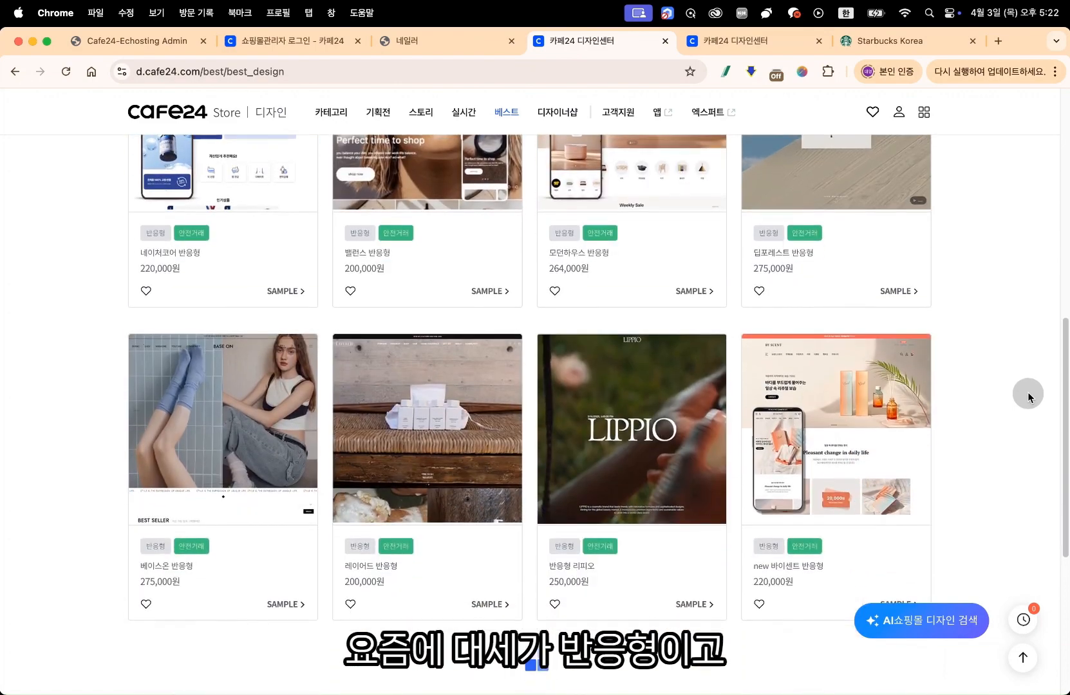
{"action": "scroll", "coordinate": [1003, 386], "scroll_direction": "down", "scroll_amount": 5}
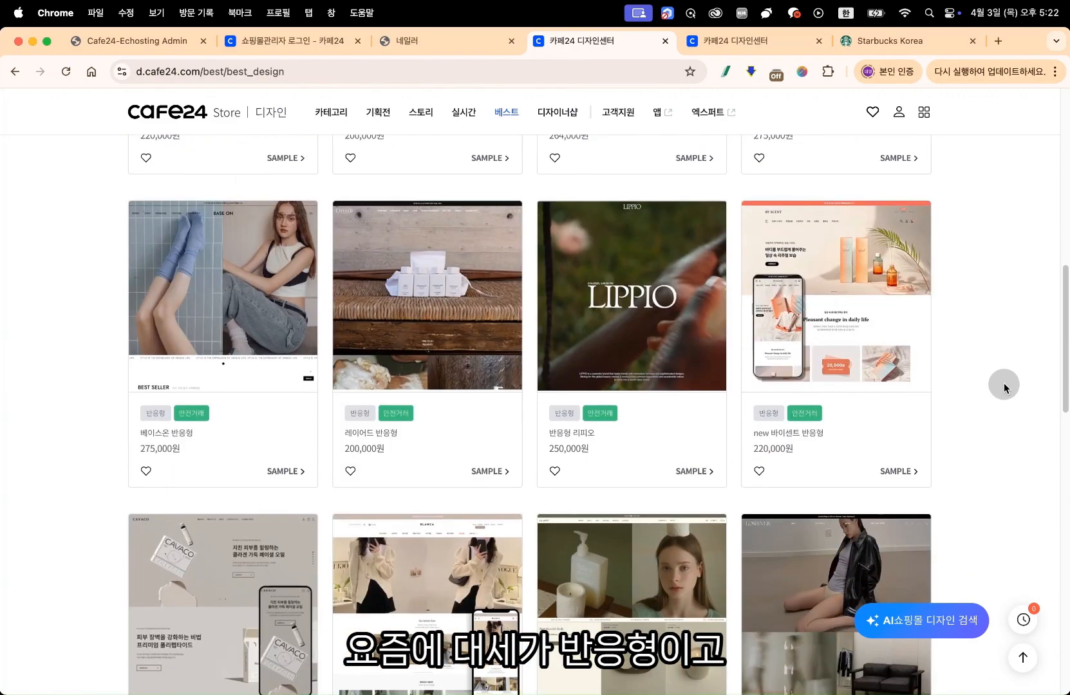
{"action": "scroll", "coordinate": [1004, 384], "scroll_direction": "down", "scroll_amount": 10}
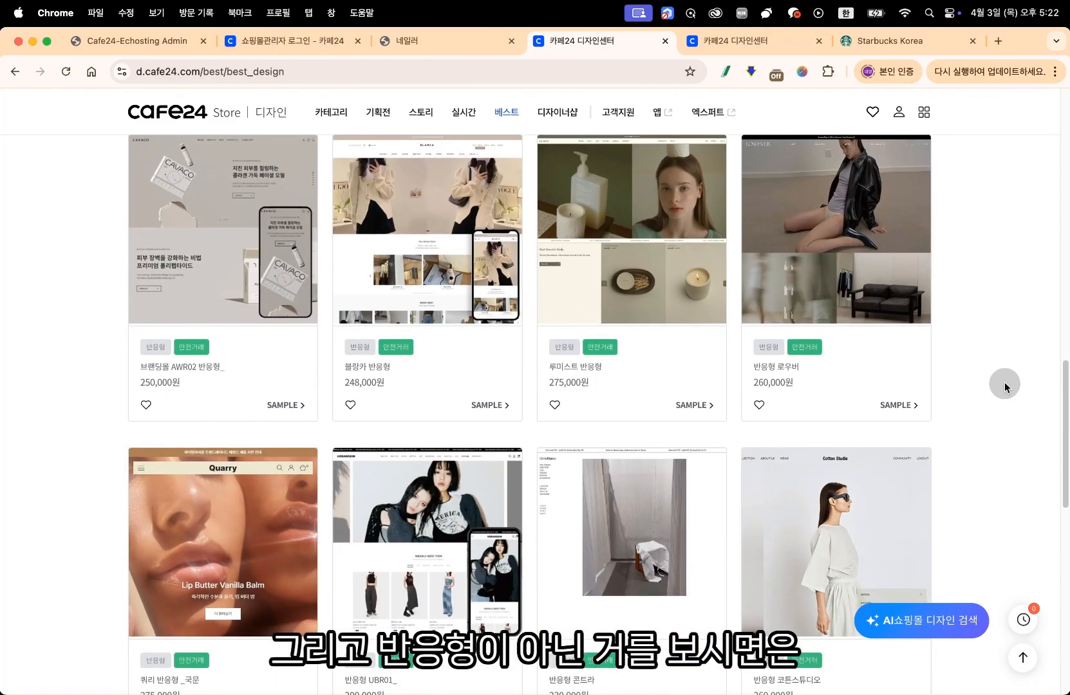
{"action": "scroll", "coordinate": [1004, 383], "scroll_direction": "down", "scroll_amount": 20}
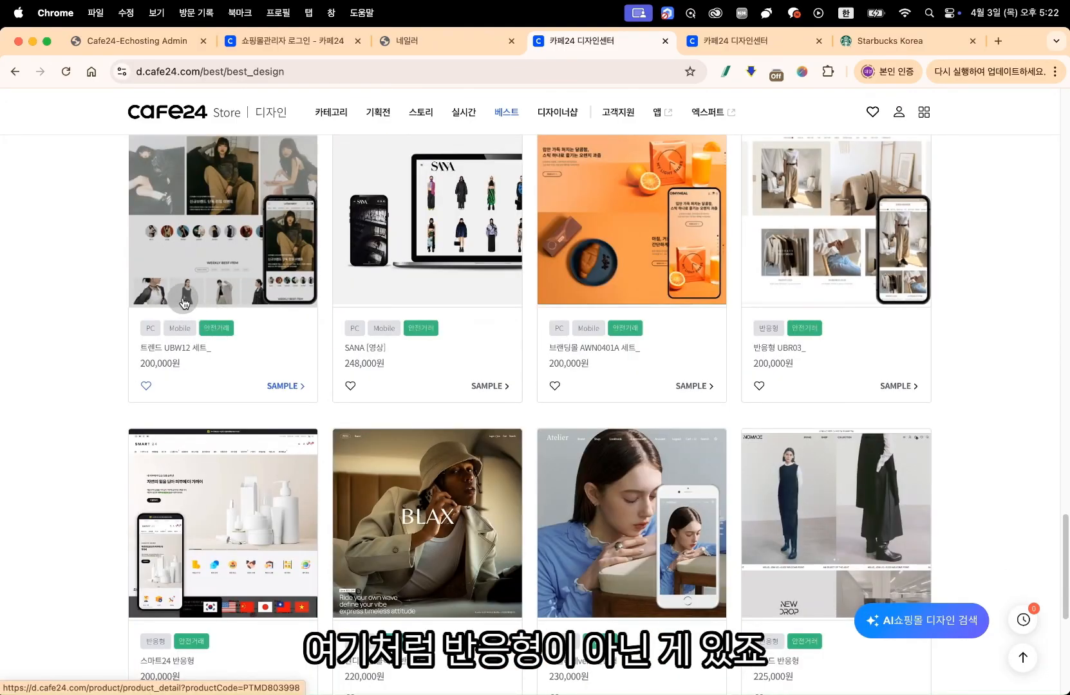
{"action": "scroll", "coordinate": [172, 320], "scroll_direction": "up", "scroll_amount": 20}
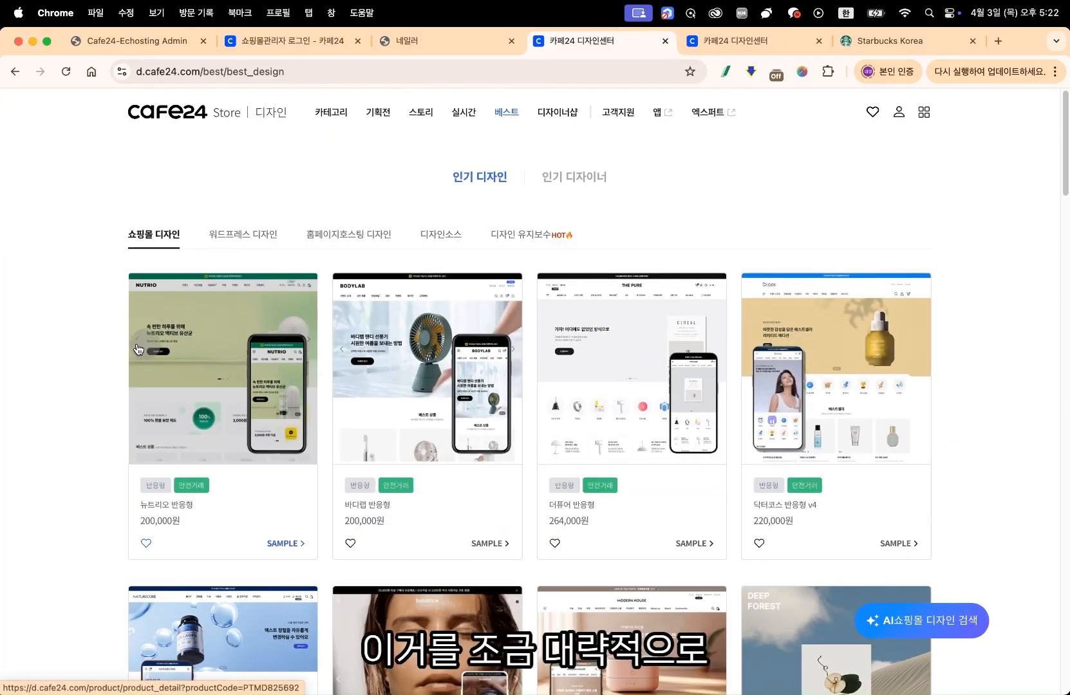
Narrow the Starbucks Korea window to show its mobile layout and menu, then maximize it again.
{"action": "left_click", "coordinate": [900, 49]}
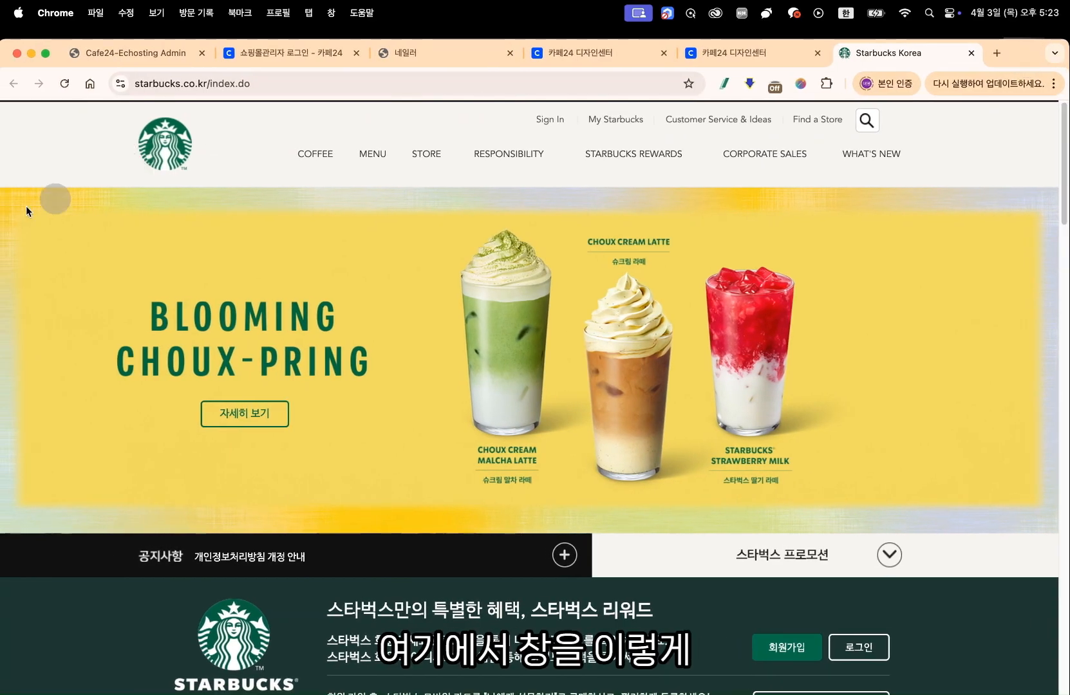
{"action": "left_click_drag", "start_coordinate": [2, 221], "coordinate": [499, 203]}
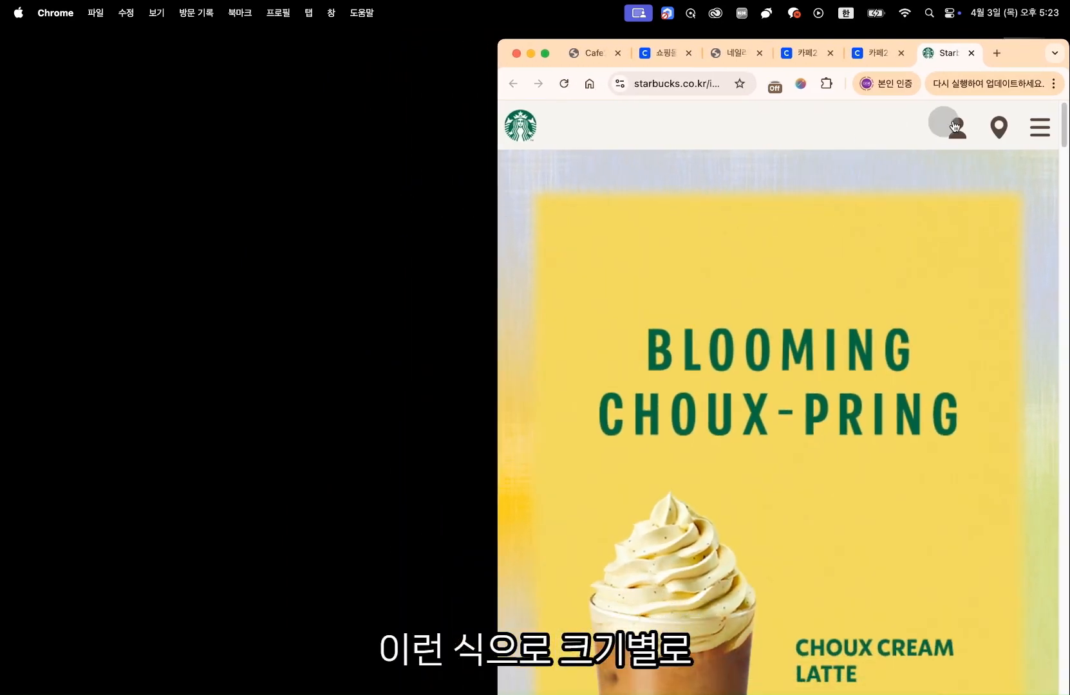
{"action": "left_click", "coordinate": [1052, 134]}
{"action": "left_click", "coordinate": [635, 145]}
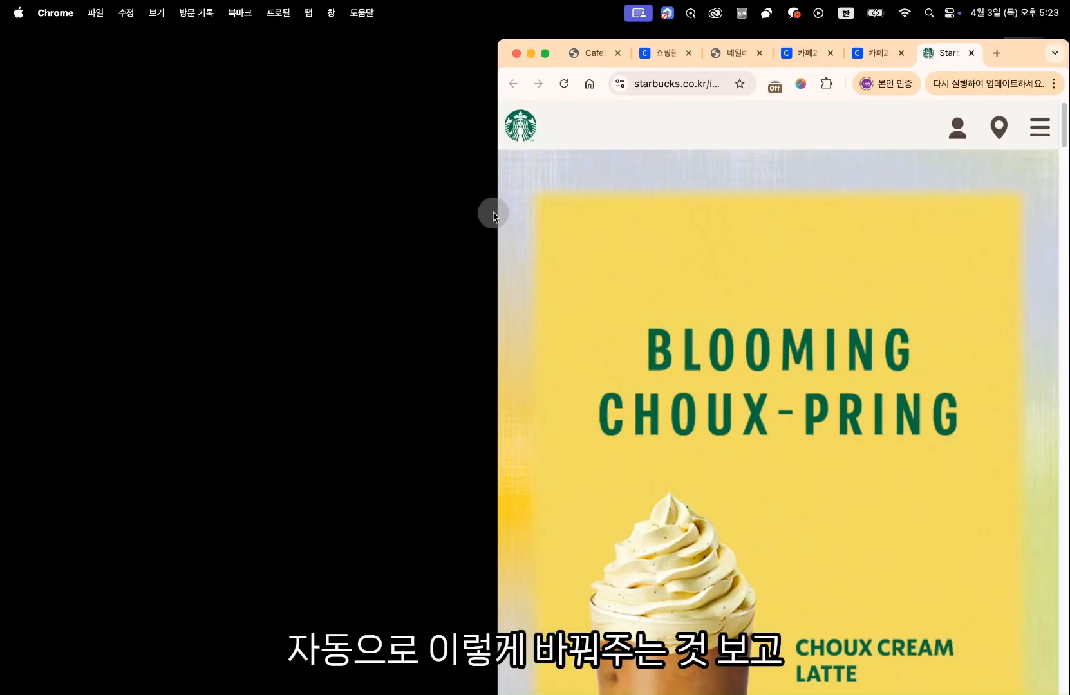
{"action": "left_click_drag", "start_coordinate": [497, 213], "coordinate": [12, 215]}
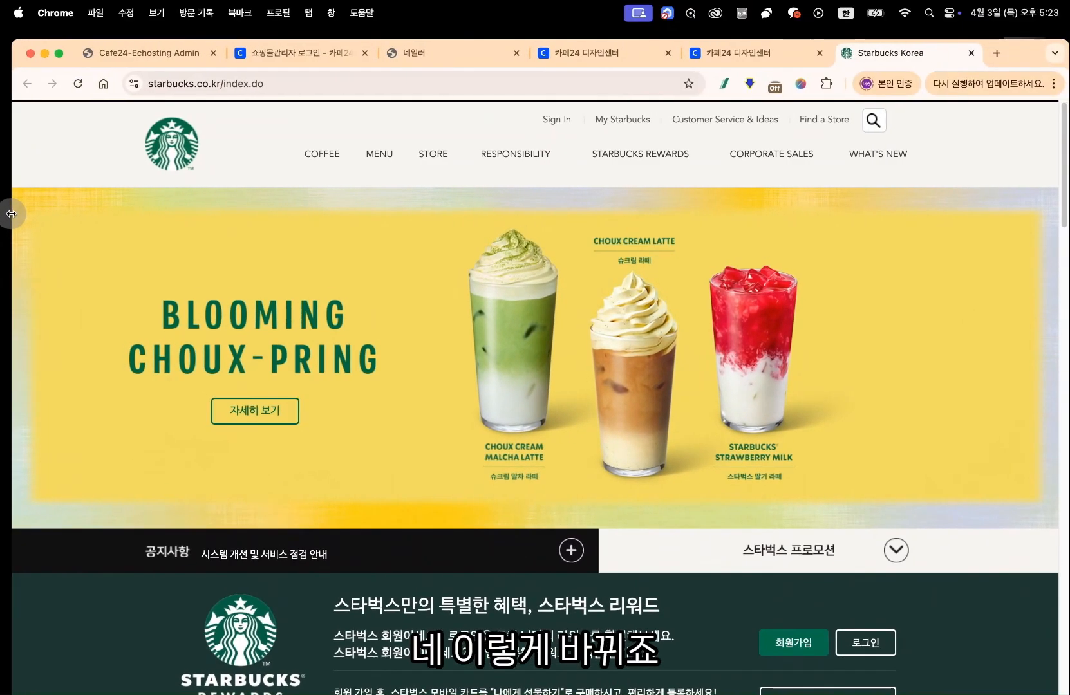
{"action": "double_click", "coordinate": [1020, 51]}
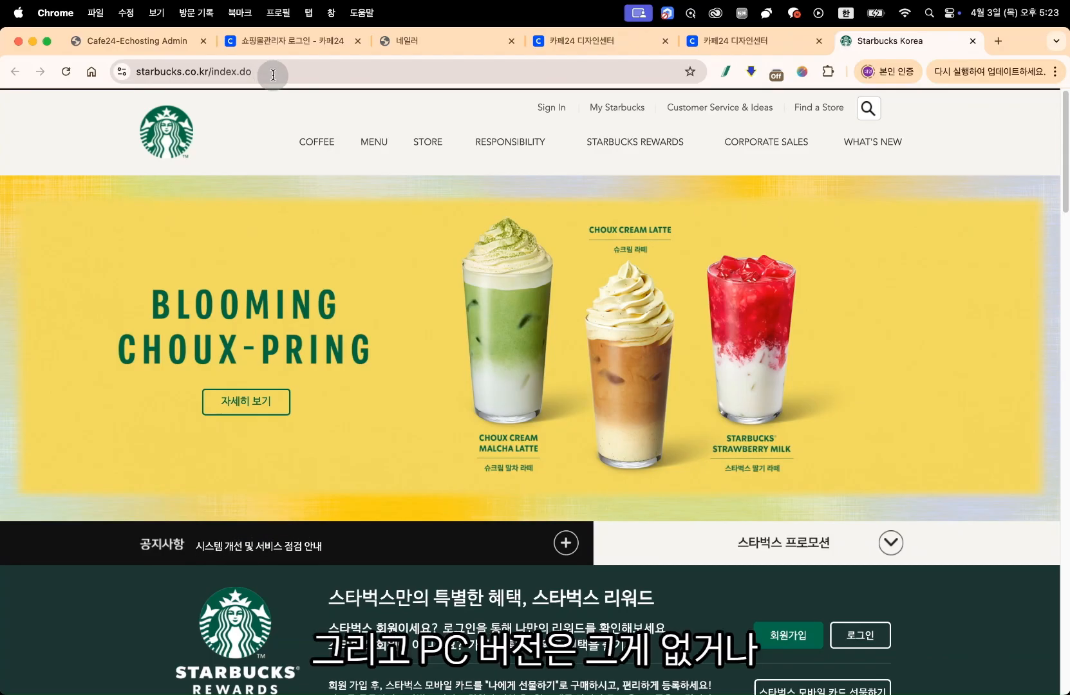
Open the urbanskin design sample and switch its preview to the mobile layout.
{"action": "left_click", "coordinate": [729, 44]}
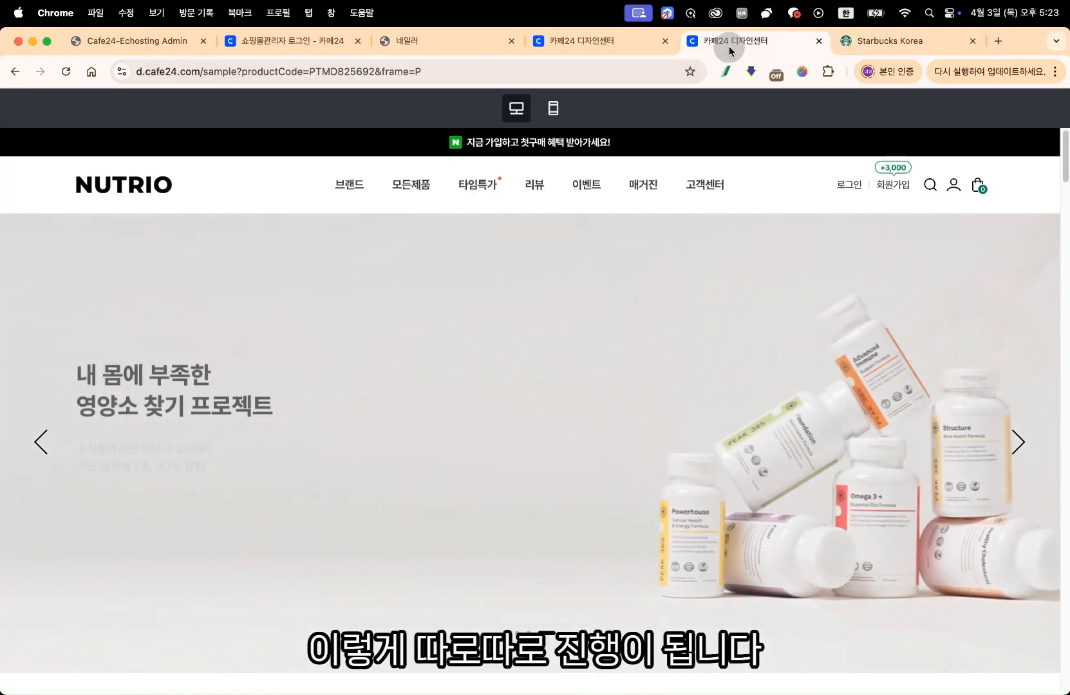
{"action": "left_click", "coordinate": [589, 46]}
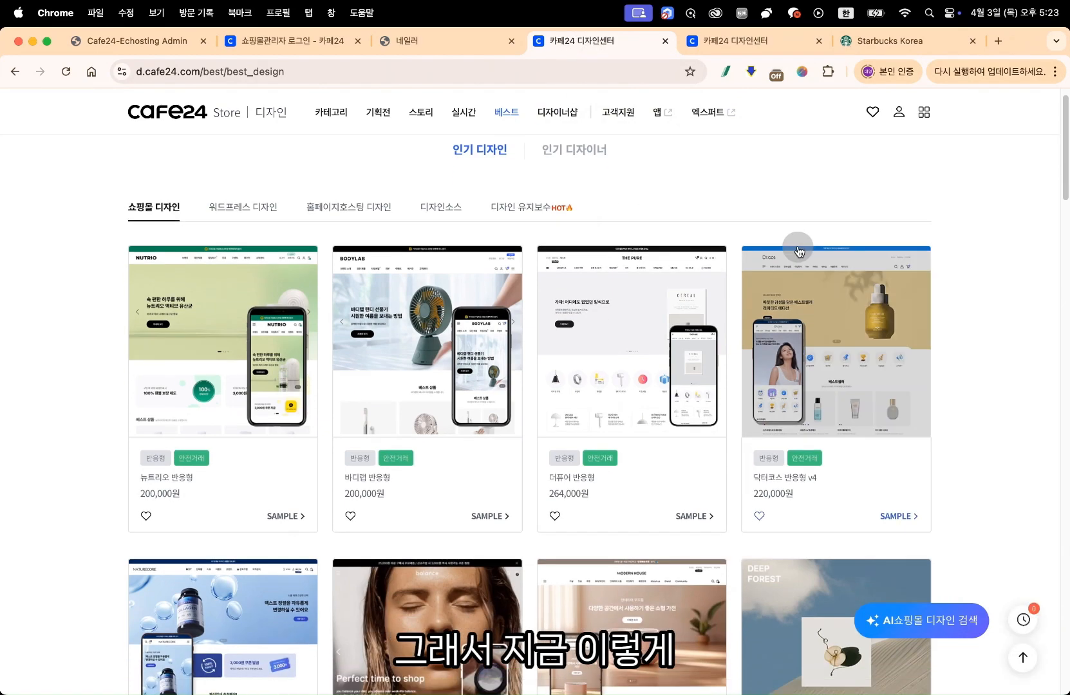
{"action": "scroll", "coordinate": [399, 358], "scroll_direction": "down", "scroll_amount": 8}
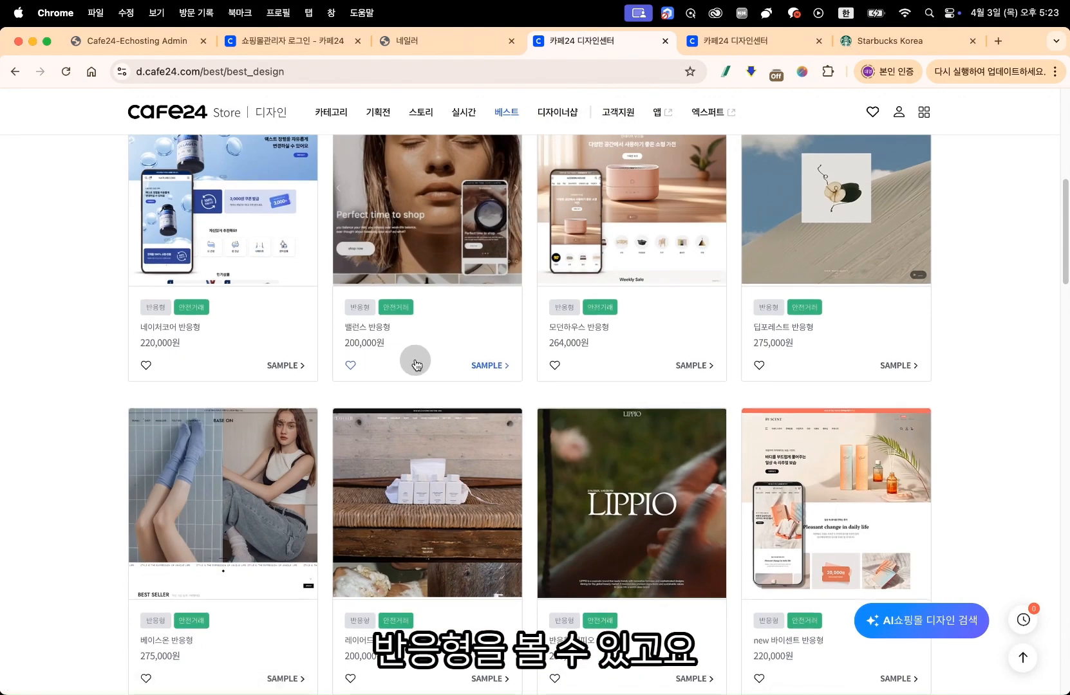
{"action": "scroll", "coordinate": [420, 356], "scroll_direction": "down", "scroll_amount": 10}
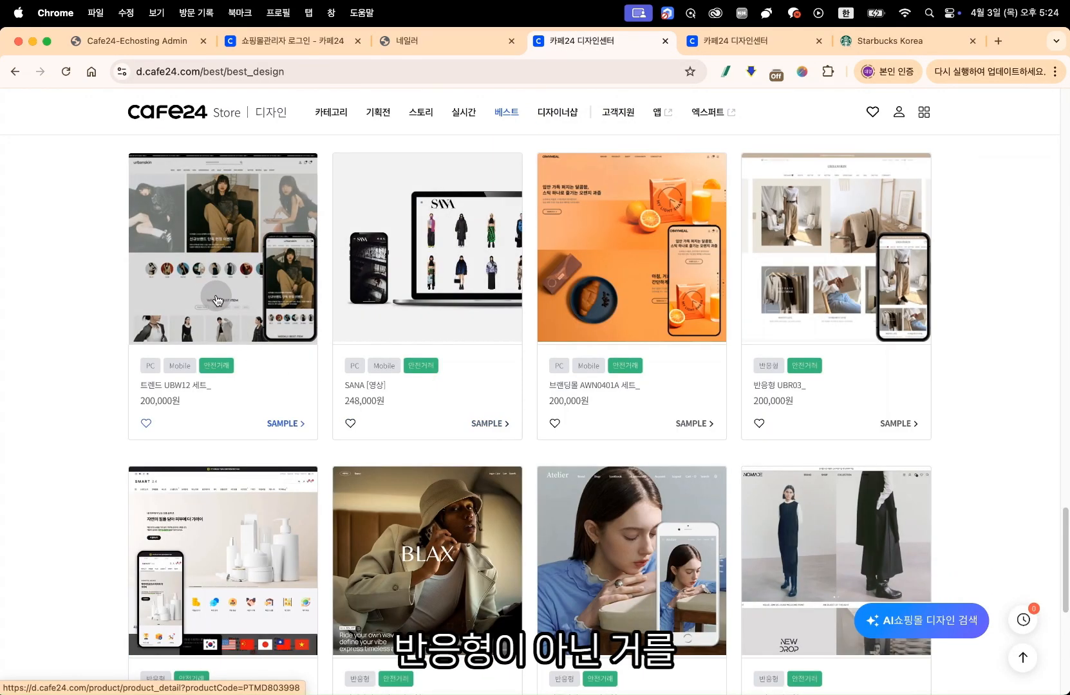
{"action": "left_click", "coordinate": [287, 424]}
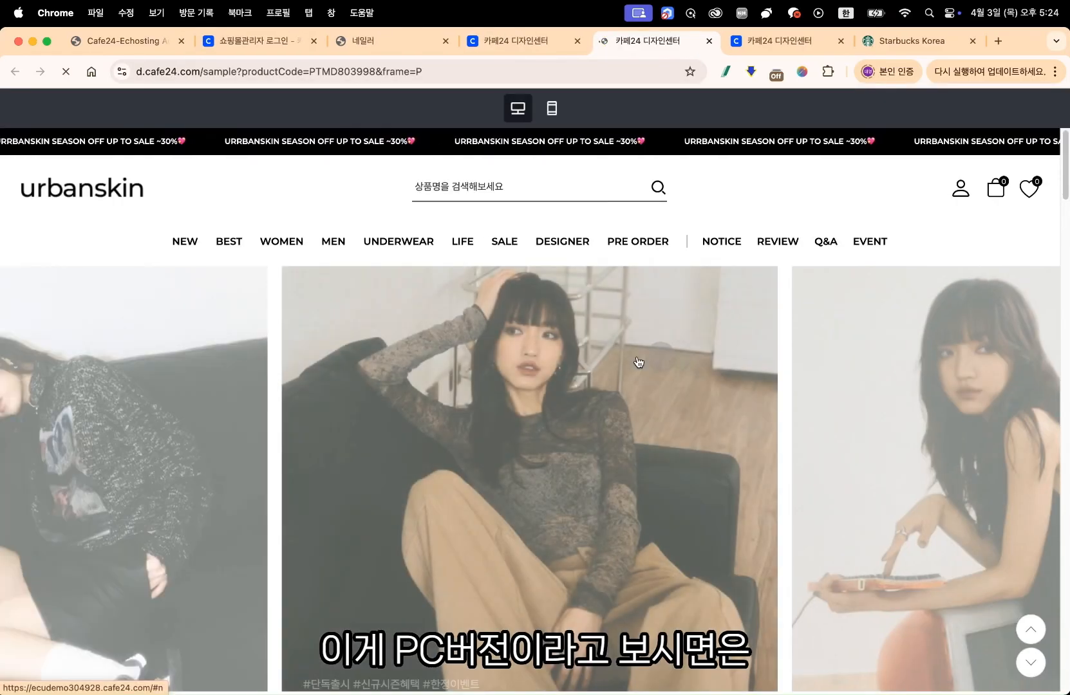
{"action": "scroll", "coordinate": [743, 326], "scroll_direction": "down", "scroll_amount": 2}
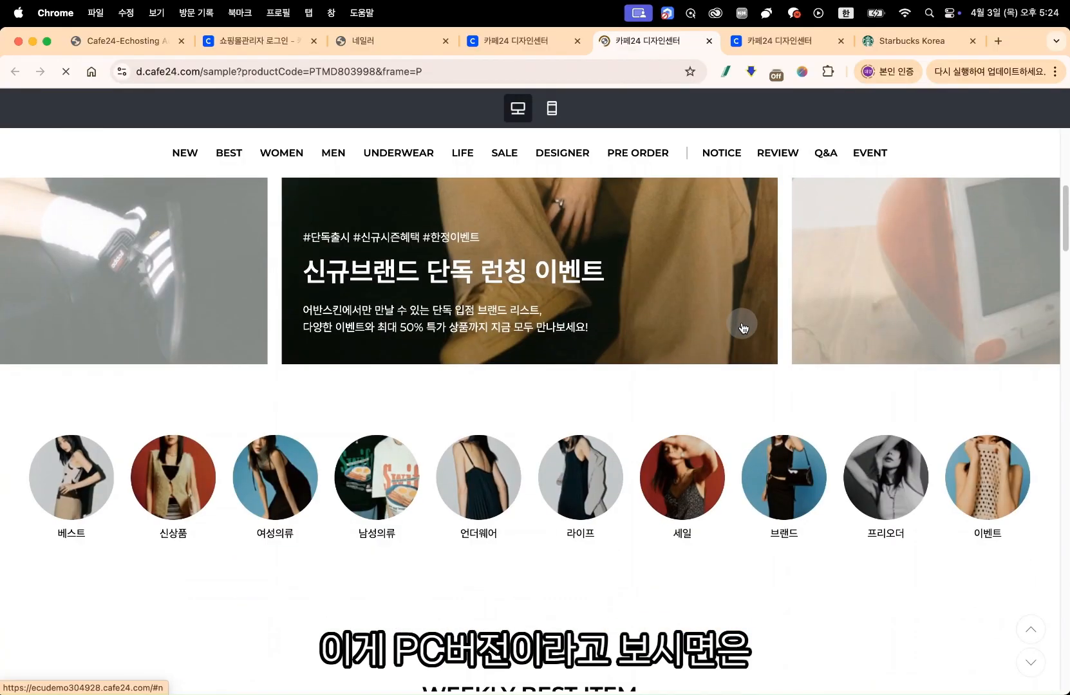
{"action": "scroll", "coordinate": [740, 322], "scroll_direction": "up", "scroll_amount": 2}
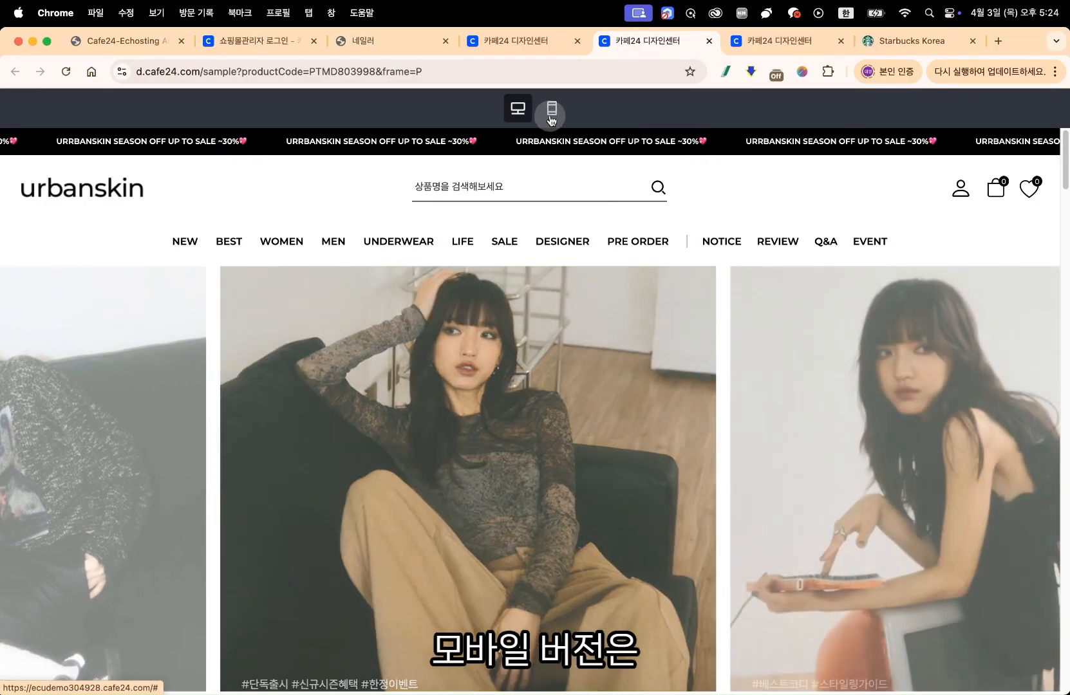
{"action": "left_click", "coordinate": [552, 109]}
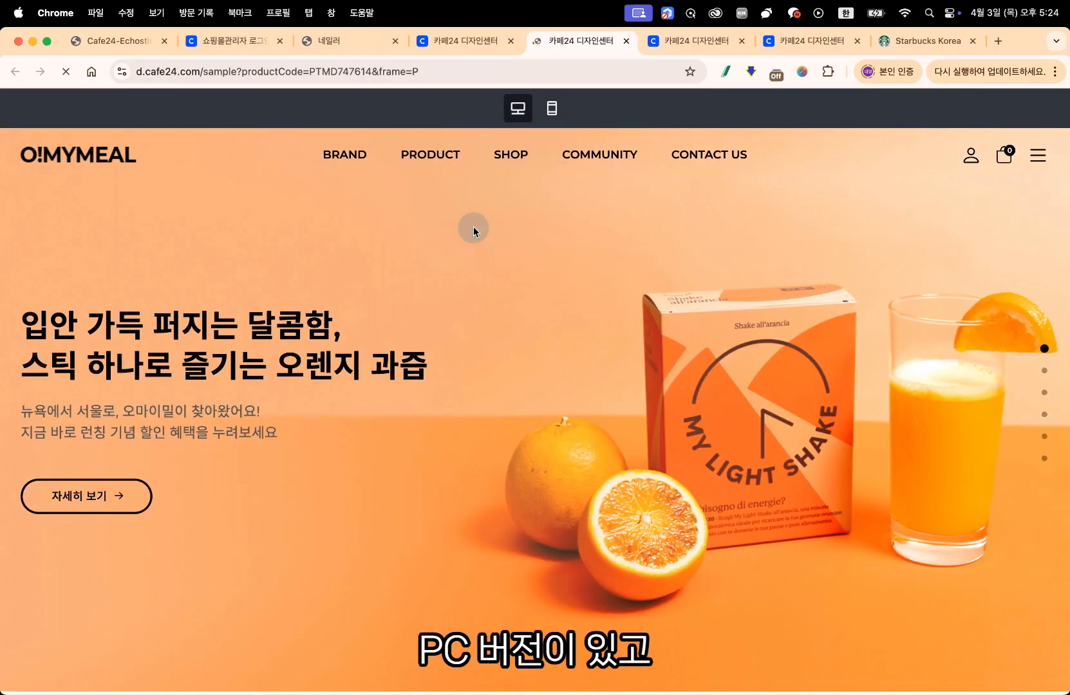
Preview the O!MYMEAL sample in mobile layout at different window widths, opening and closing its menu.
{"action": "left_click_drag", "start_coordinate": [2, 294], "coordinate": [569, 300]}
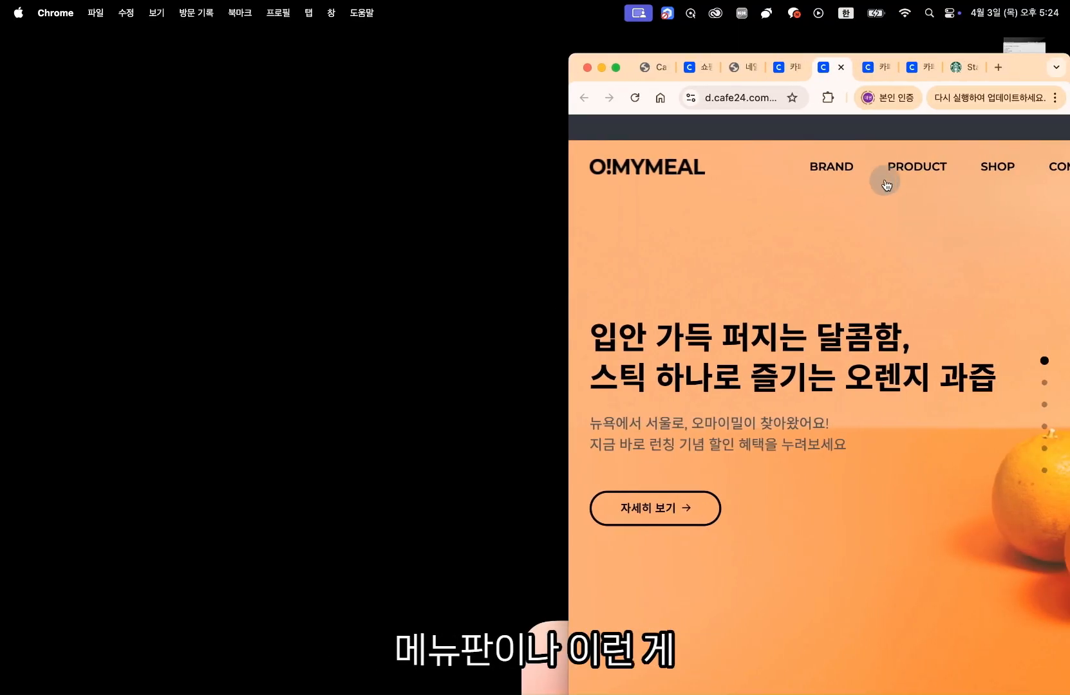
{"action": "left_click_drag", "start_coordinate": [568, 206], "coordinate": [39, 212]}
{"action": "left_click", "coordinate": [571, 135]}
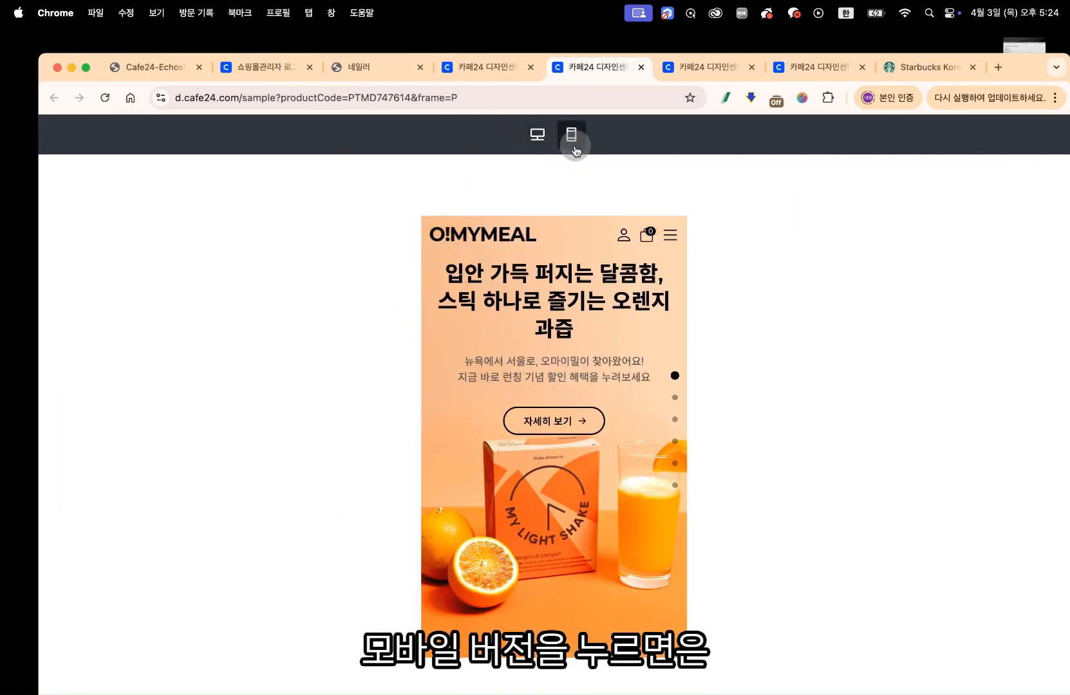
{"action": "left_click", "coordinate": [671, 236]}
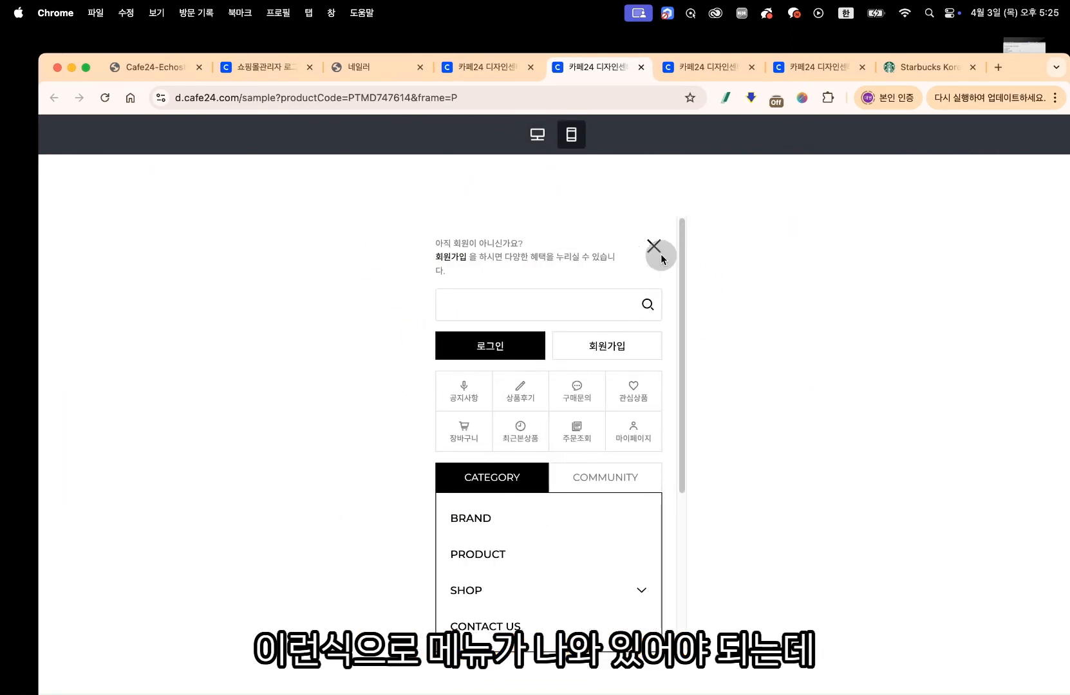
{"action": "left_click", "coordinate": [654, 246]}
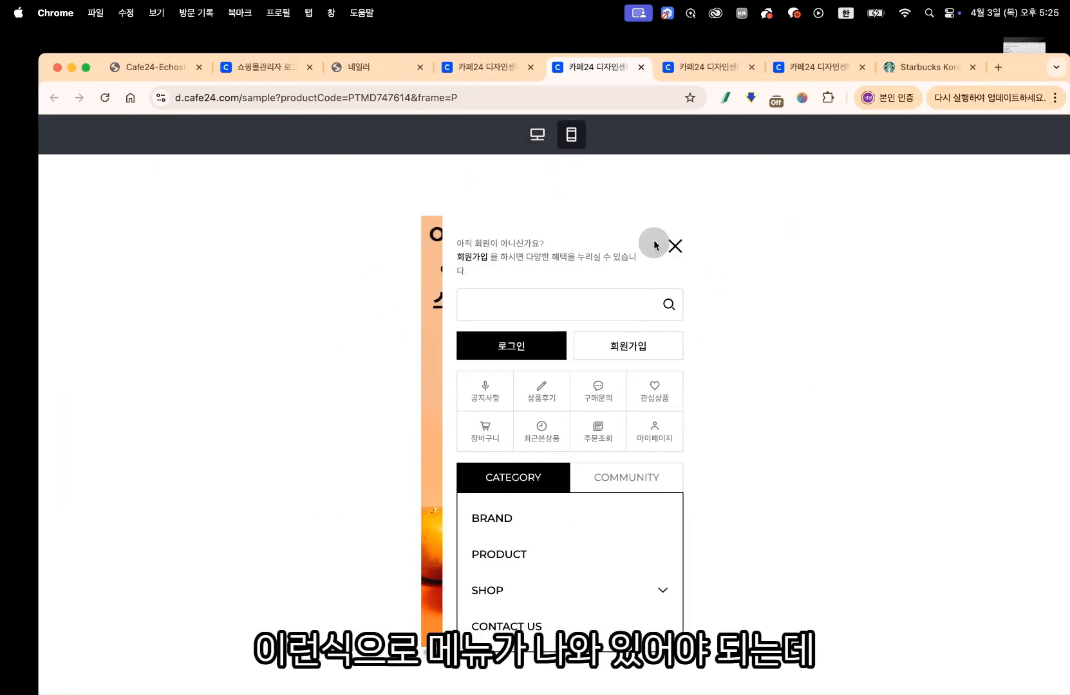
{"action": "left_click_drag", "start_coordinate": [38, 249], "coordinate": [6, 258]}
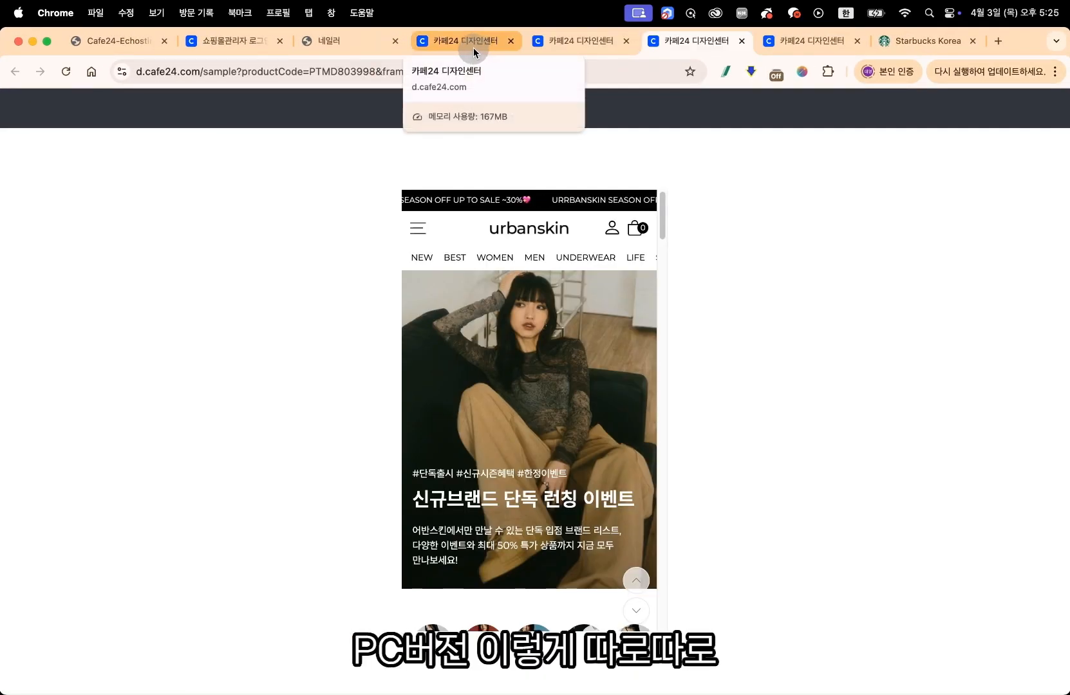
Scroll through the popular design listing, then return to the shop admin's 디자인 대시보드.
{"action": "left_click", "coordinate": [474, 46]}
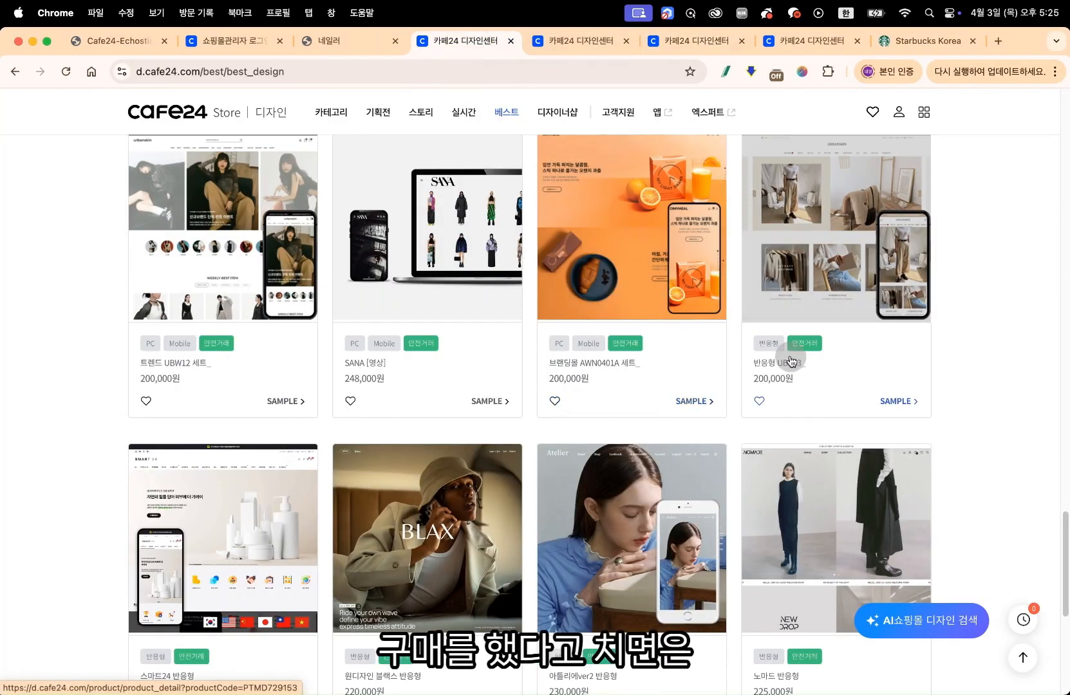
{"action": "scroll", "coordinate": [973, 355], "scroll_direction": "down", "scroll_amount": 1}
{"action": "scroll", "coordinate": [875, 332], "scroll_direction": "down", "scroll_amount": 5}
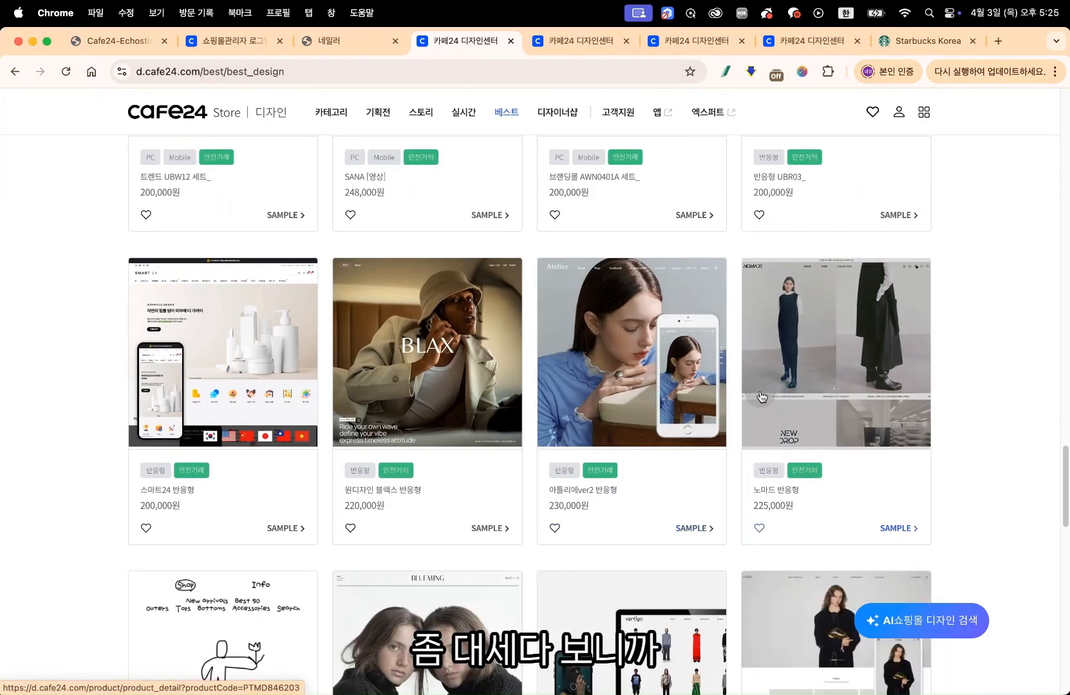
{"action": "scroll", "coordinate": [845, 386], "scroll_direction": "down", "scroll_amount": 1}
{"action": "left_click_drag", "start_coordinate": [1064, 473], "coordinate": [1064, 504]}
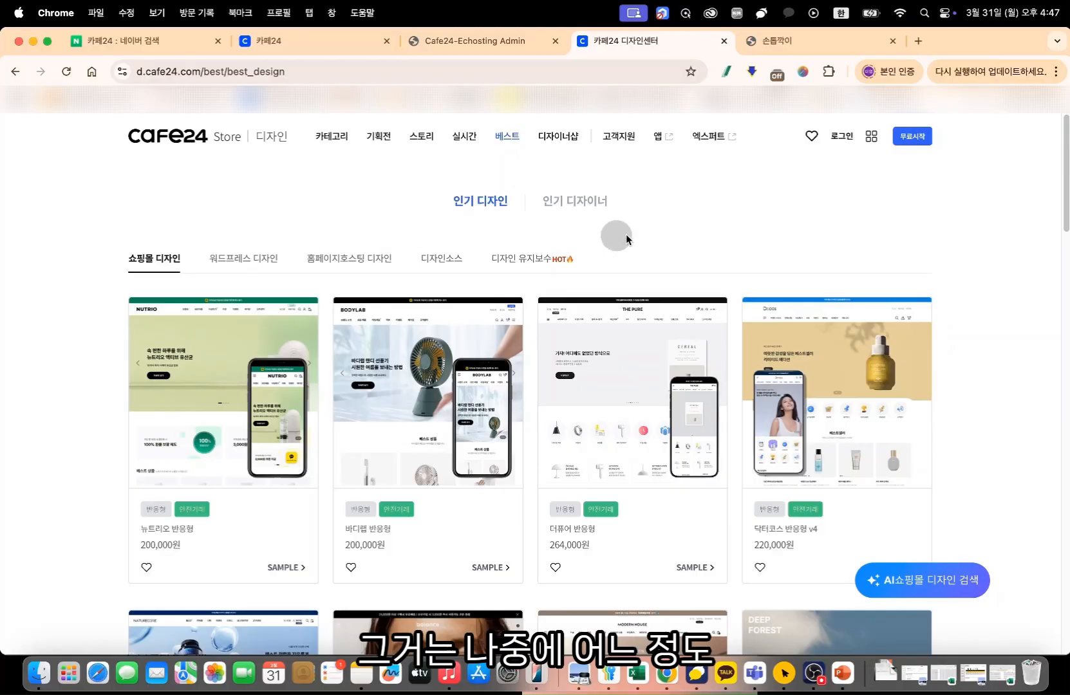
{"action": "left_click_drag", "start_coordinate": [1067, 195], "coordinate": [1067, 190]}
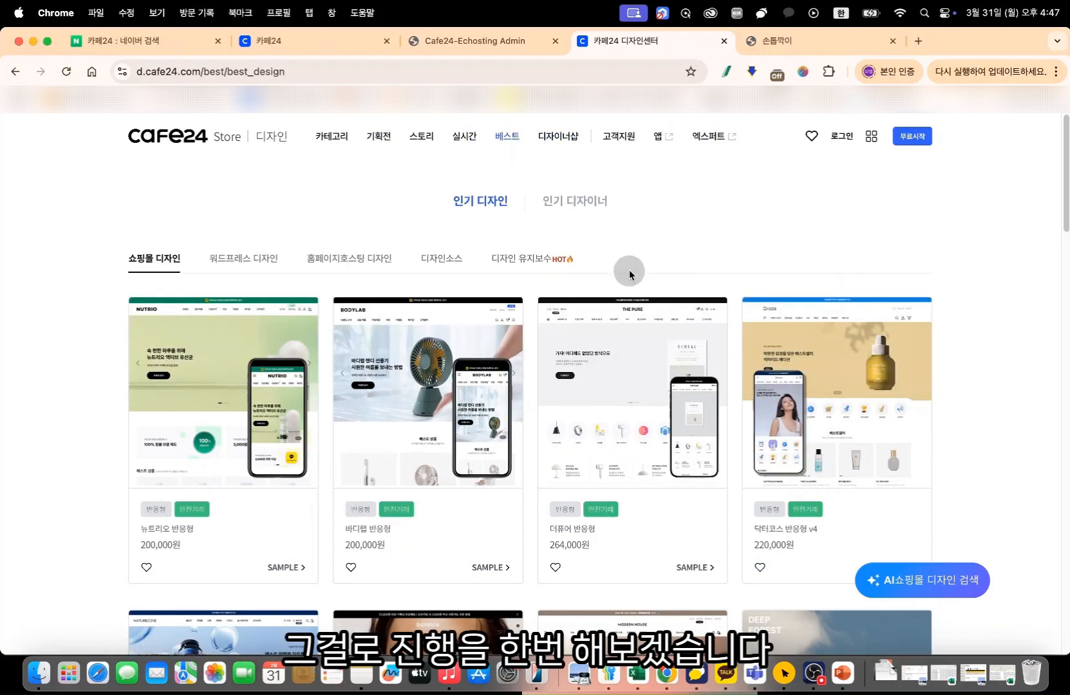
{"action": "left_click", "coordinate": [493, 41]}
{"action": "scroll", "coordinate": [458, 407], "scroll_direction": "down", "scroll_amount": 1}
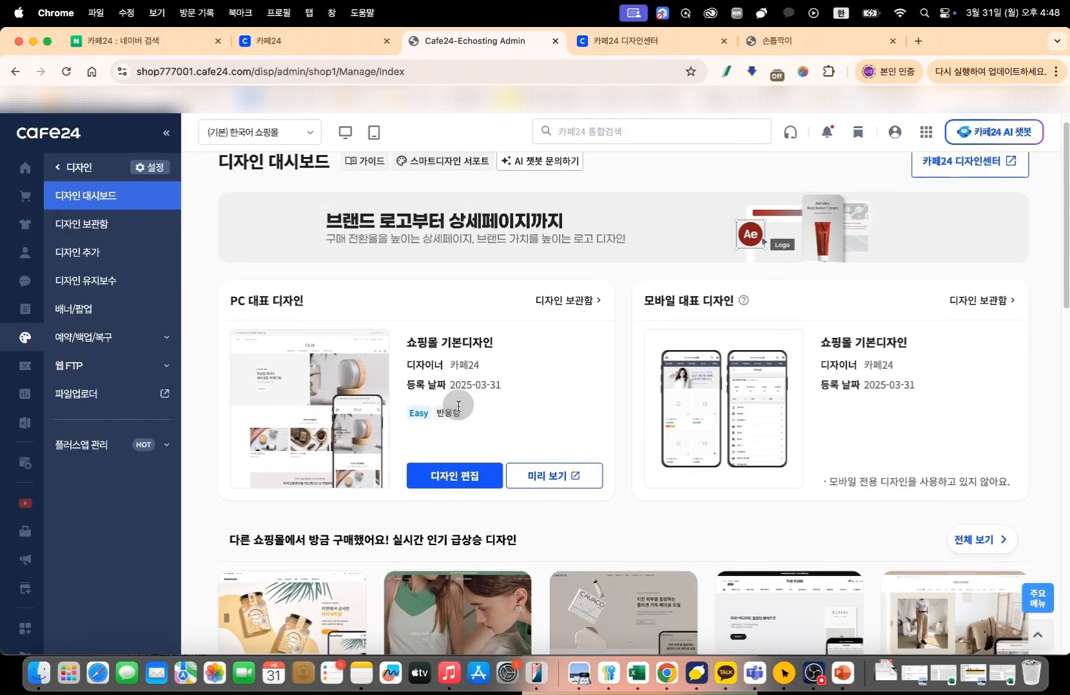
Open 쇼핑몰 기본디자인 in the 스마트디자인 Easy editor, dismiss its welcome message, then return to the dashboard.
{"action": "left_click", "coordinate": [454, 473]}
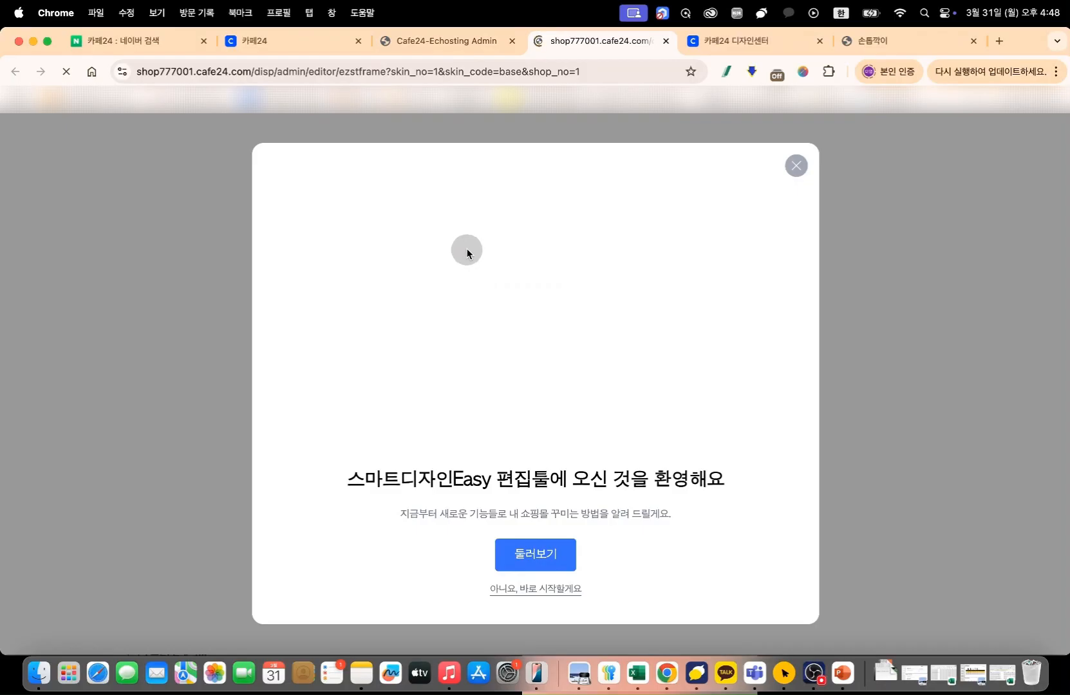
{"action": "left_click", "coordinate": [810, 169]}
{"action": "left_click", "coordinate": [741, 41]}
{"action": "left_click", "coordinate": [610, 41]}
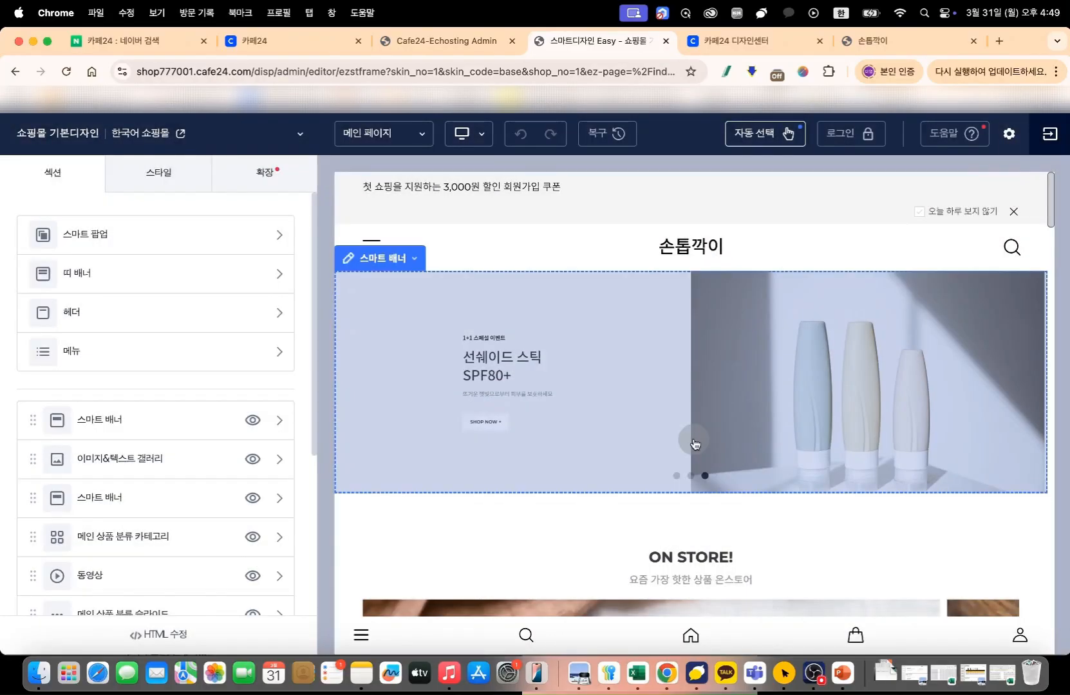
{"action": "scroll", "coordinate": [722, 432], "scroll_direction": "down", "scroll_amount": 5}
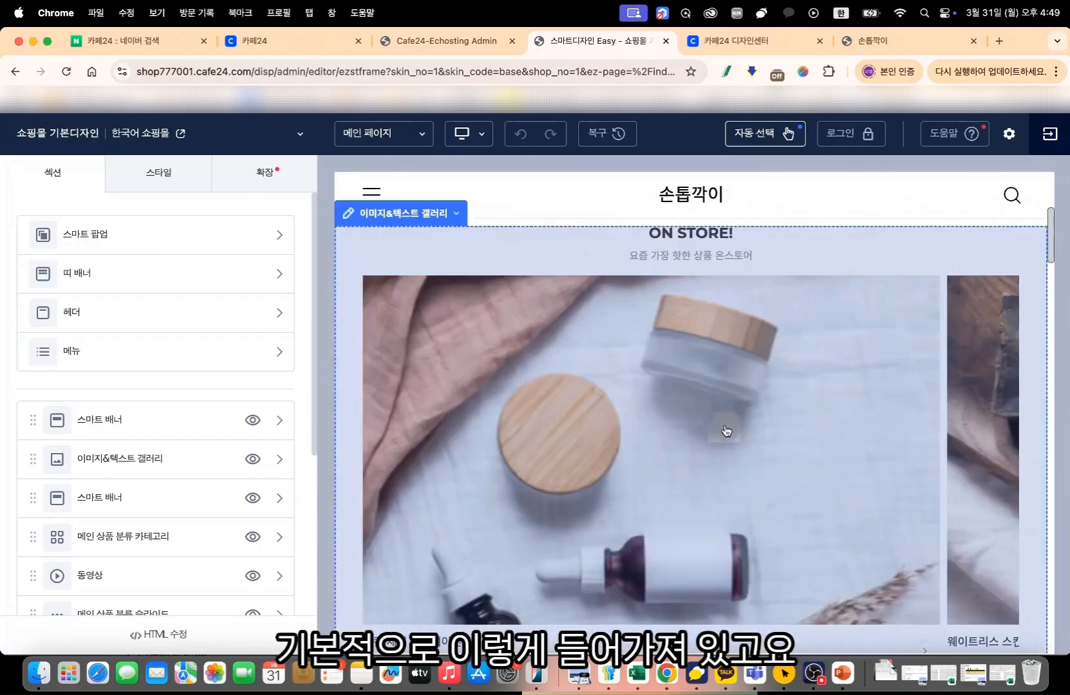
{"action": "scroll", "coordinate": [723, 432], "scroll_direction": "up", "scroll_amount": 5}
{"action": "left_click", "coordinate": [444, 41]}
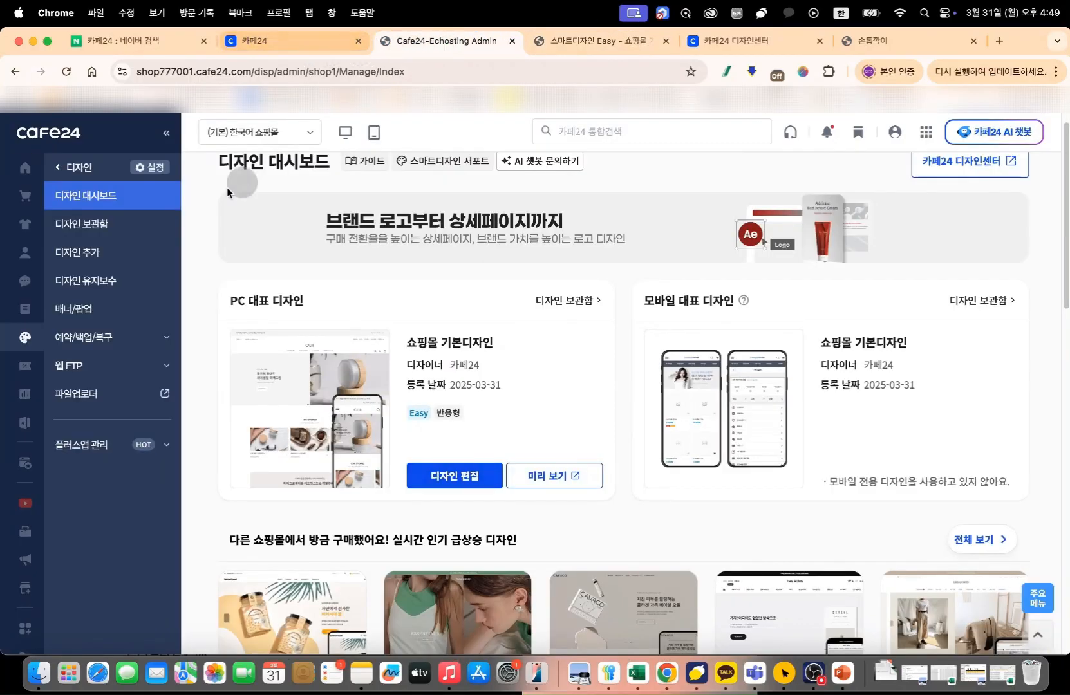
Go from the sidebar's 앱 list to the 부가서비스 page.
{"action": "mouse_move", "coordinate": [55, 261]}
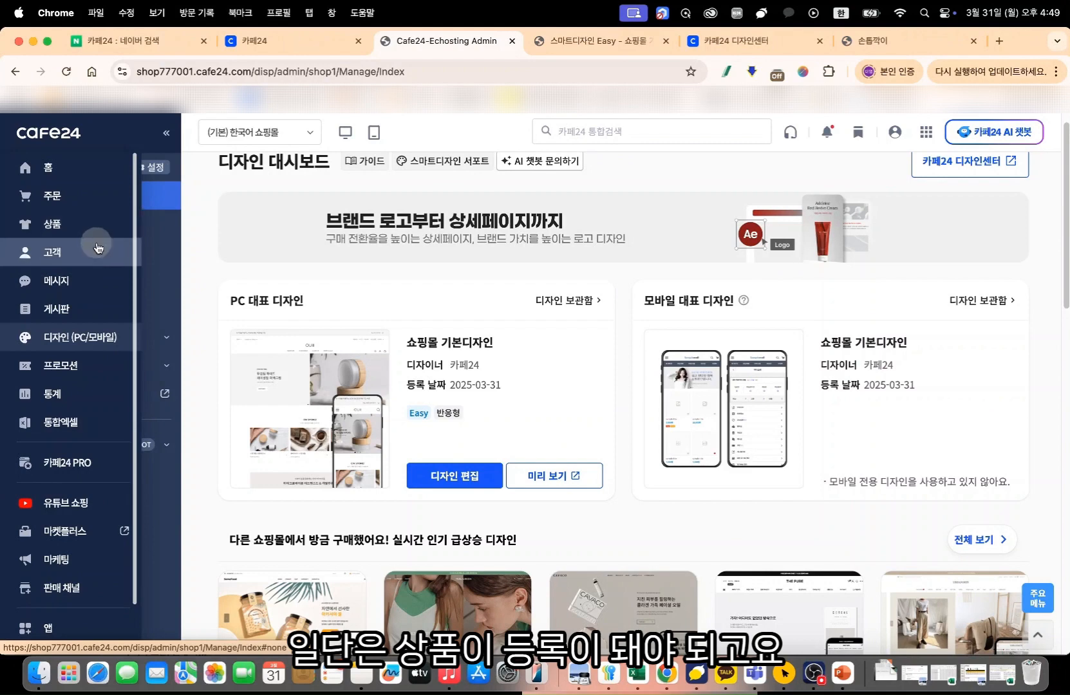
{"action": "scroll", "coordinate": [78, 475], "scroll_direction": "down", "scroll_amount": 2}
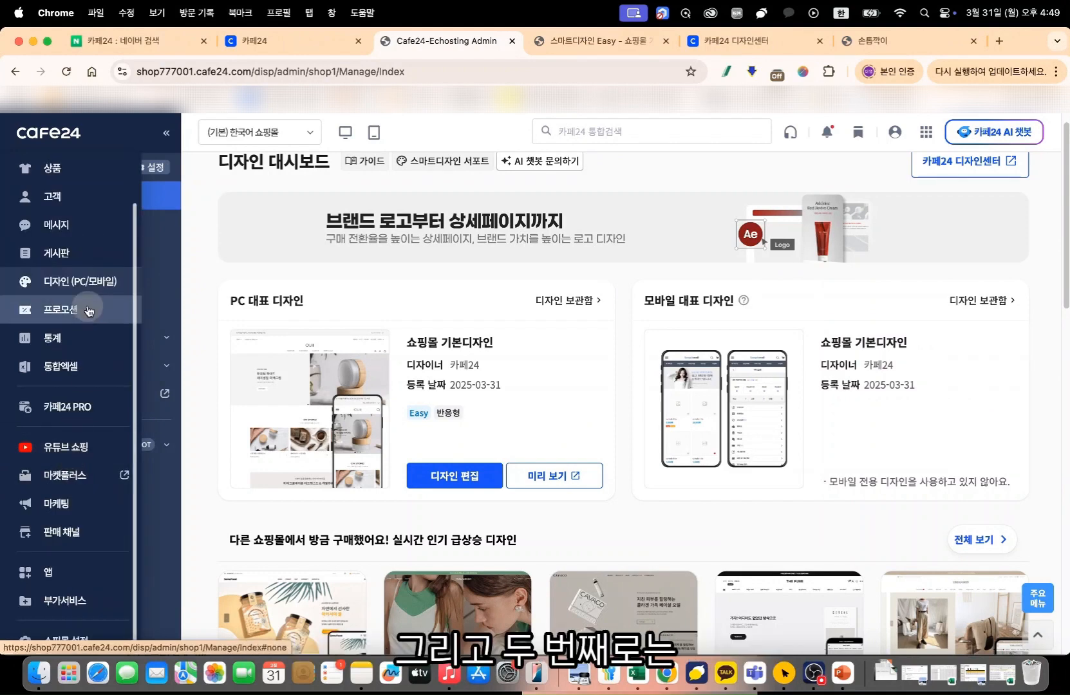
{"action": "left_click", "coordinate": [96, 572]}
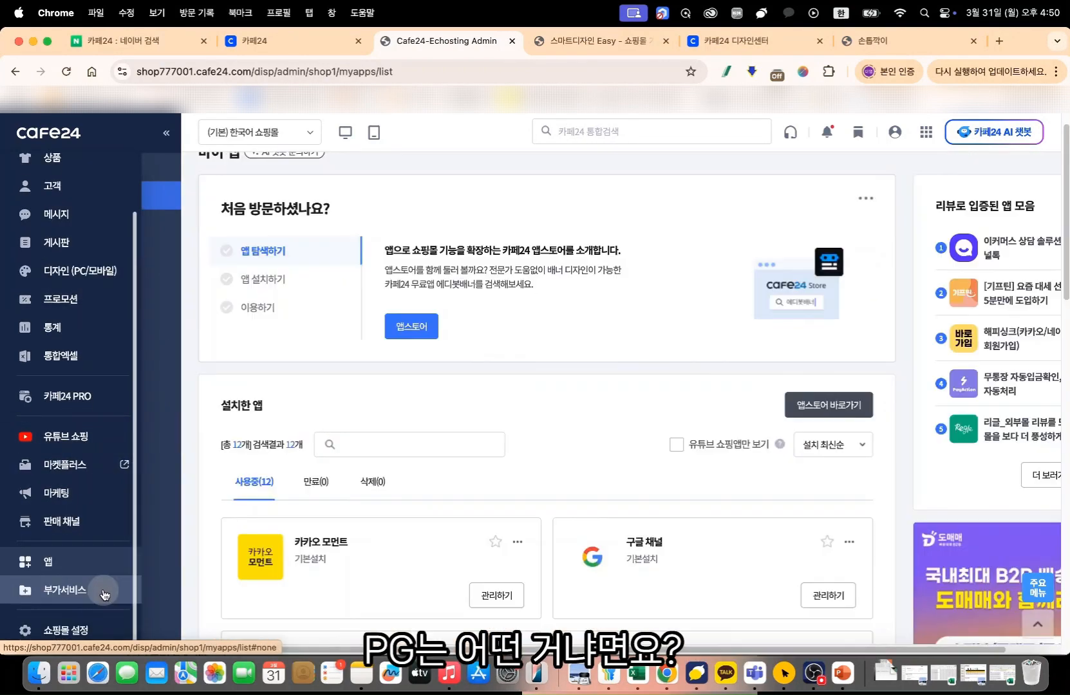
{"action": "left_click", "coordinate": [100, 600]}
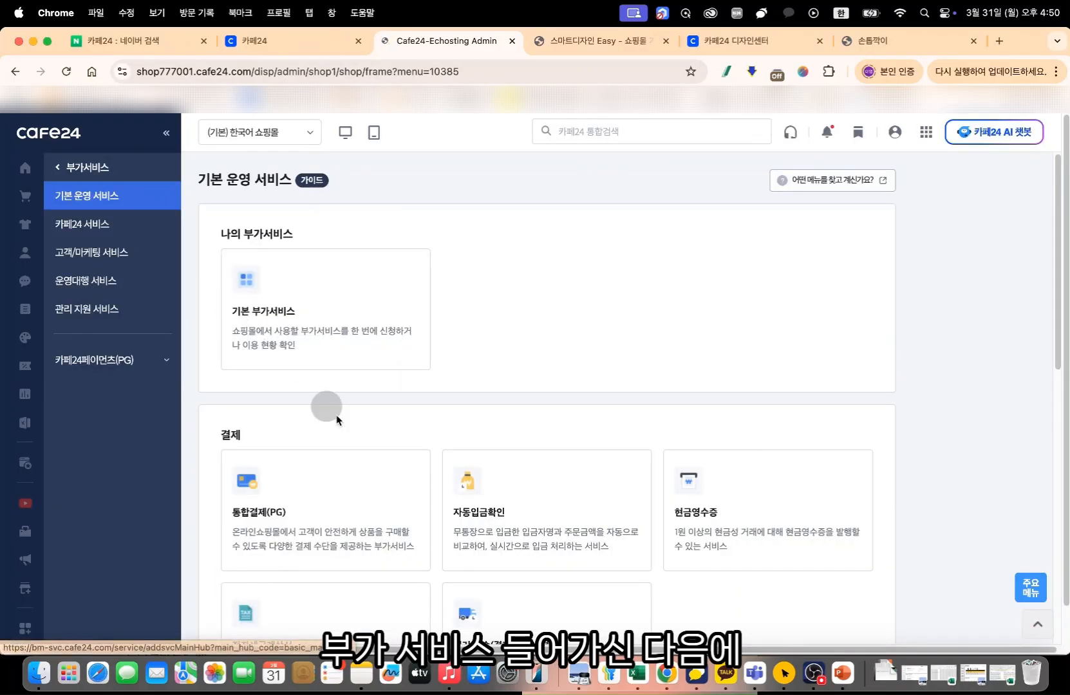
Open the 통합결제(PG) service details and scroll through its package offers.
{"action": "left_click", "coordinate": [270, 515]}
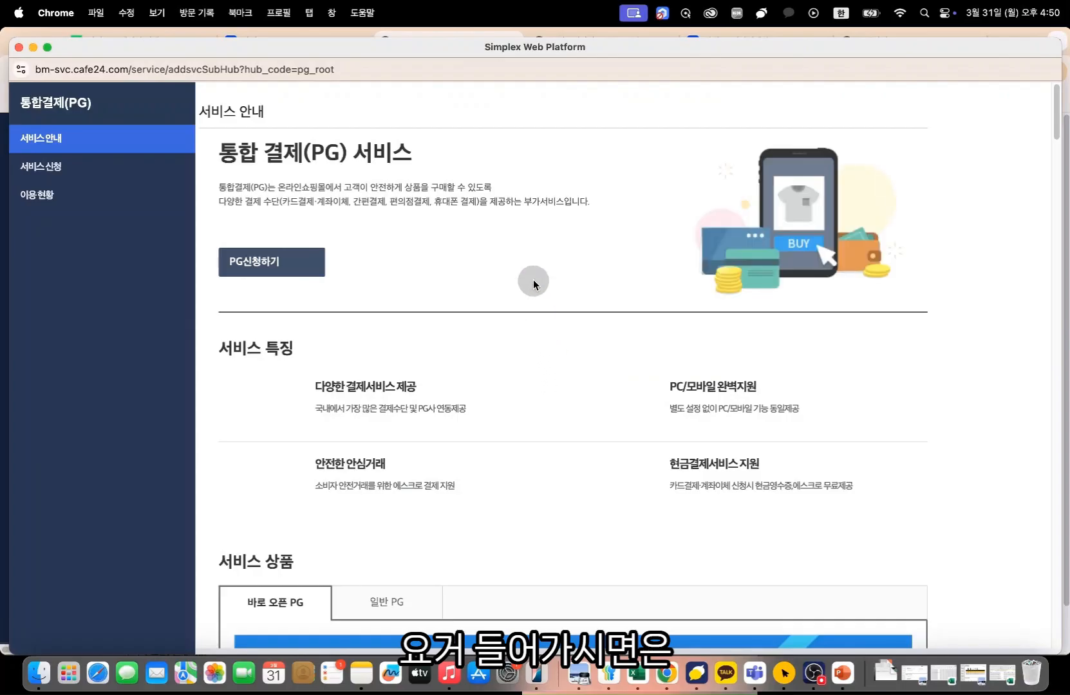
{"action": "scroll", "coordinate": [499, 244], "scroll_direction": "down", "scroll_amount": 4}
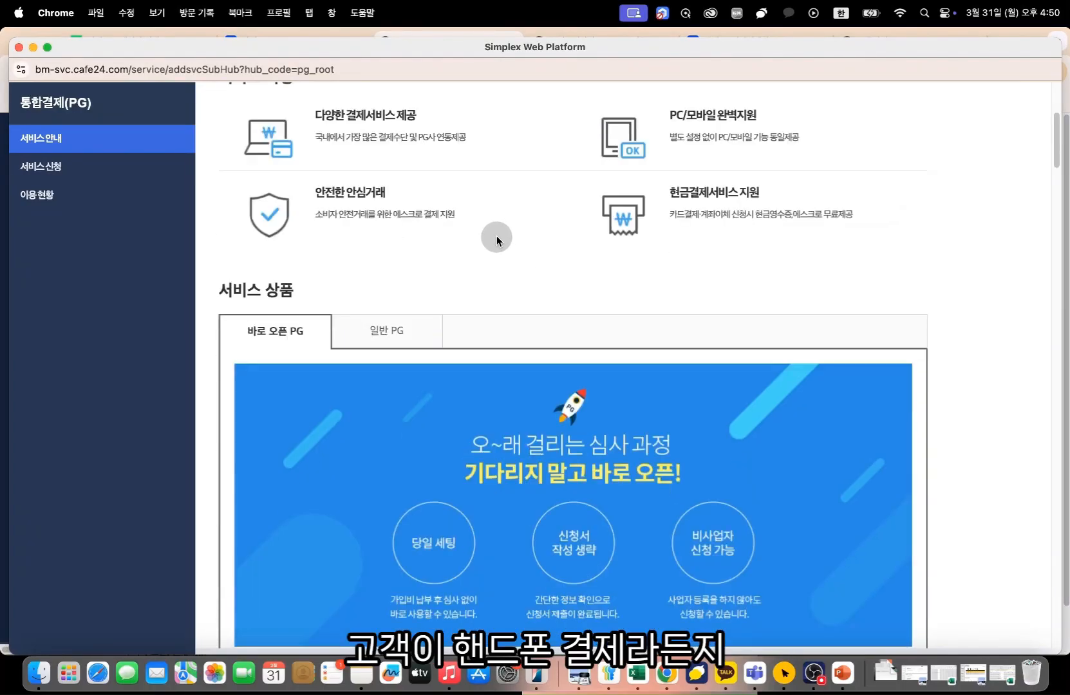
{"action": "scroll", "coordinate": [498, 233], "scroll_direction": "down", "scroll_amount": 1}
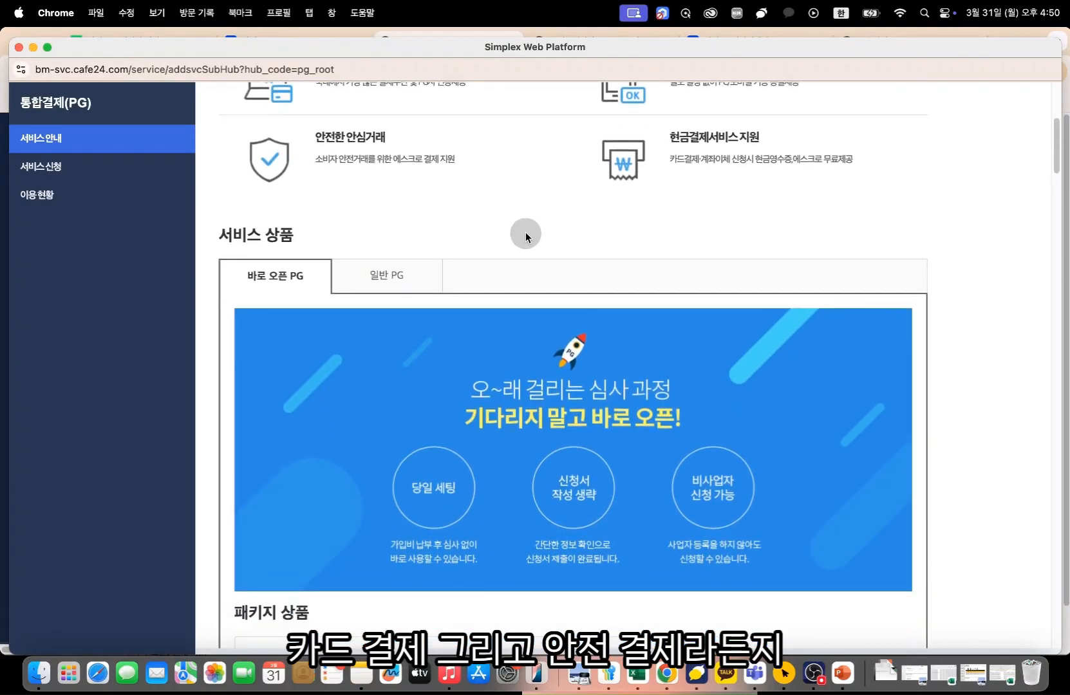
{"action": "scroll", "coordinate": [508, 230], "scroll_direction": "down", "scroll_amount": 2}
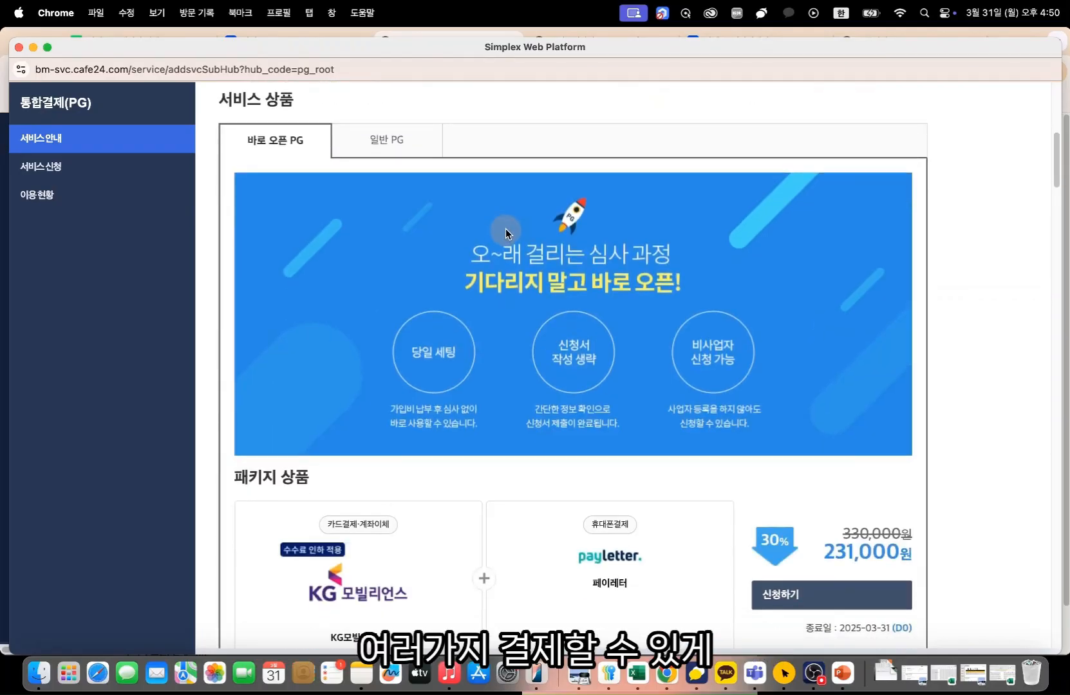
{"action": "scroll", "coordinate": [422, 232], "scroll_direction": "down", "scroll_amount": 6}
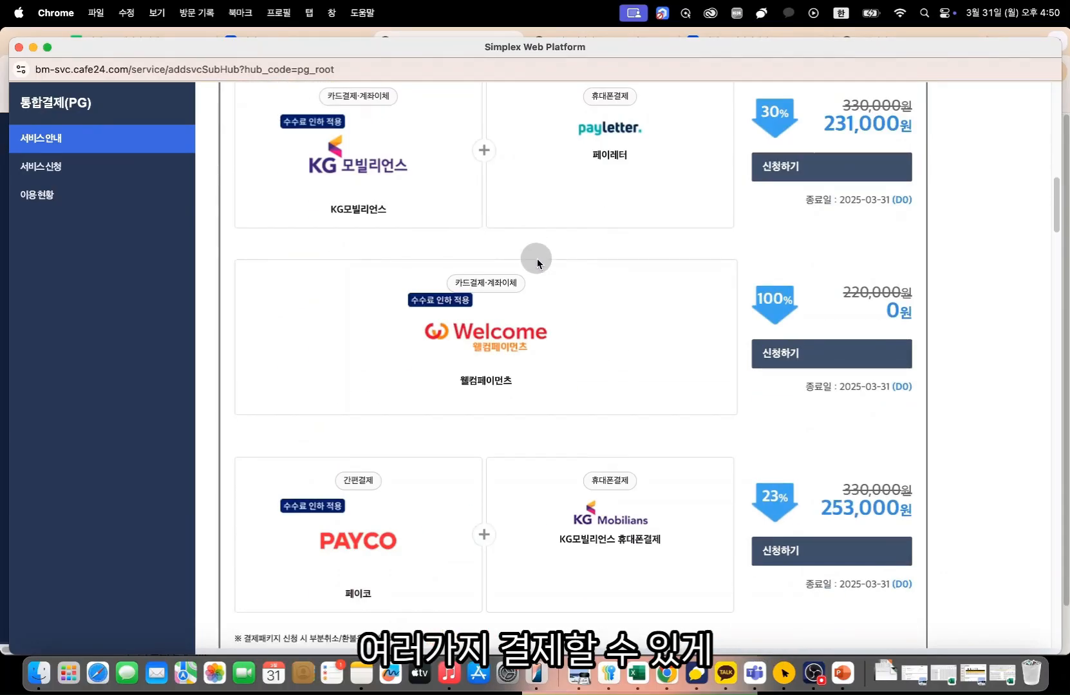
{"action": "scroll", "coordinate": [555, 271], "scroll_direction": "down", "scroll_amount": 10}
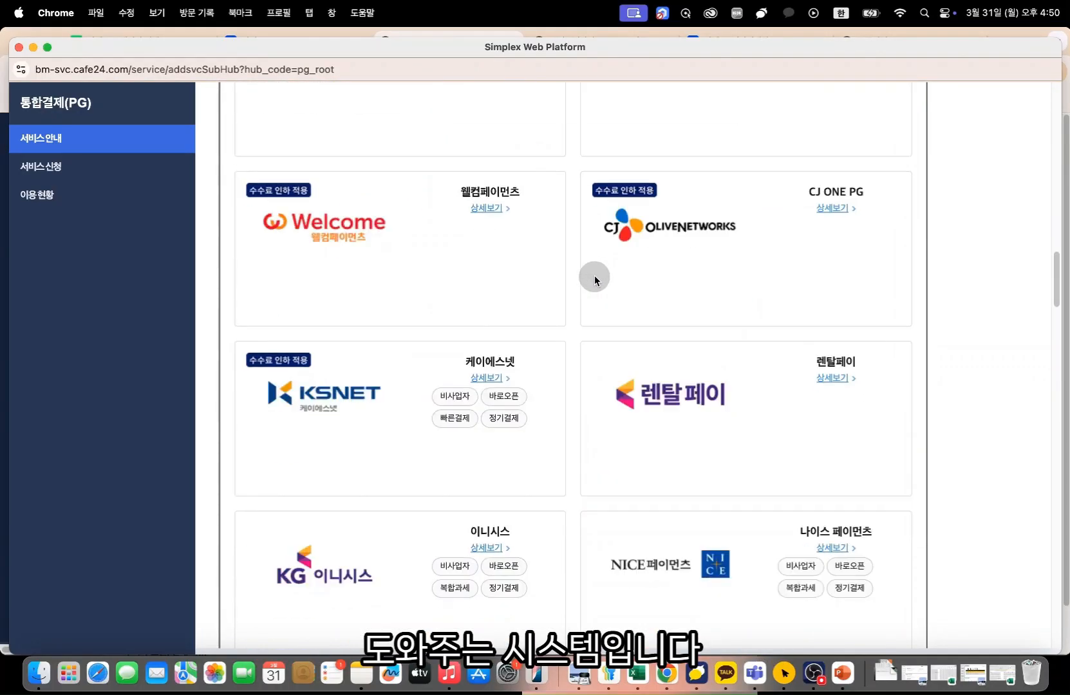
{"action": "left_click_drag", "start_coordinate": [1060, 294], "coordinate": [1050, 139]}
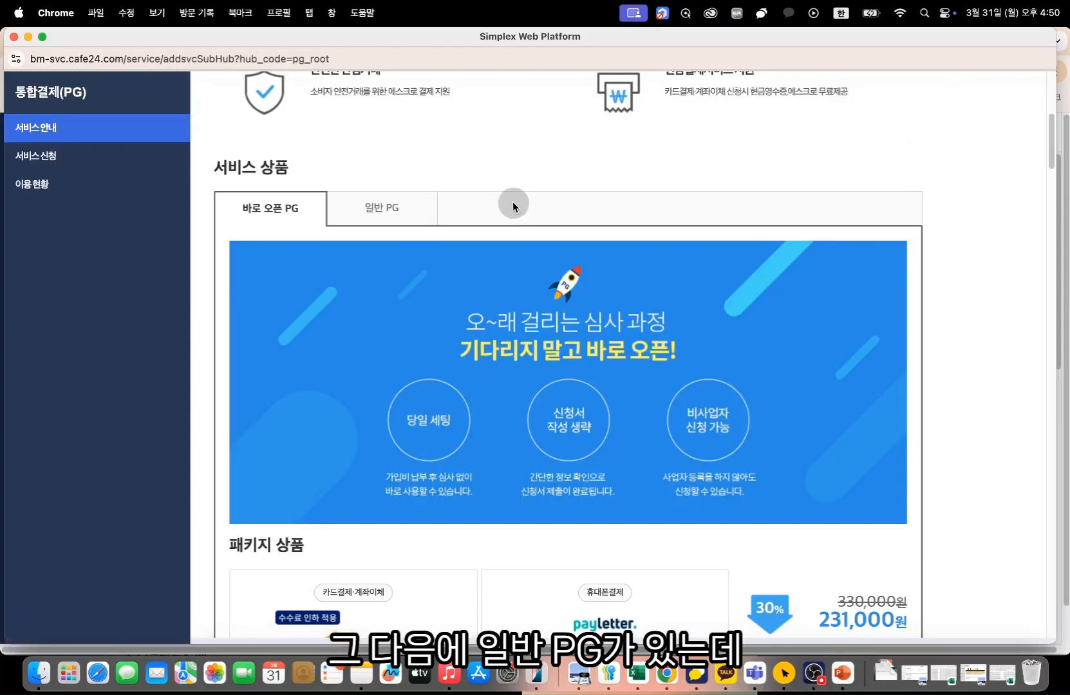
{"action": "scroll", "coordinate": [509, 201], "scroll_direction": "down", "scroll_amount": 1}
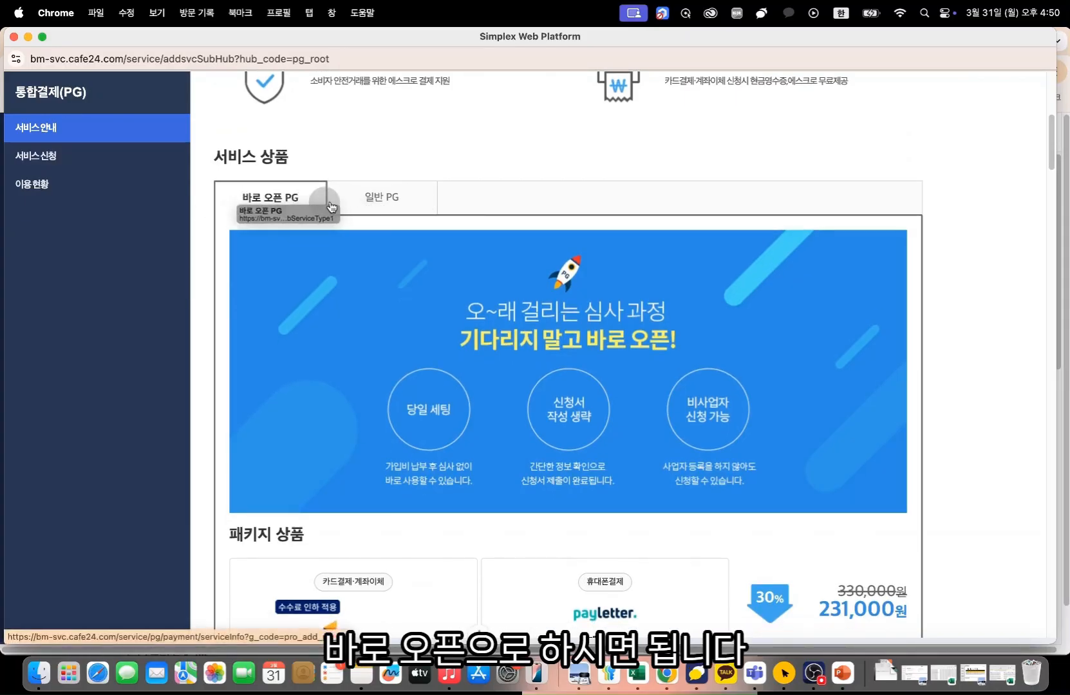
{"action": "scroll", "coordinate": [565, 192], "scroll_direction": "down", "scroll_amount": 5}
{"action": "scroll", "coordinate": [564, 192], "scroll_direction": "down", "scroll_amount": 7}
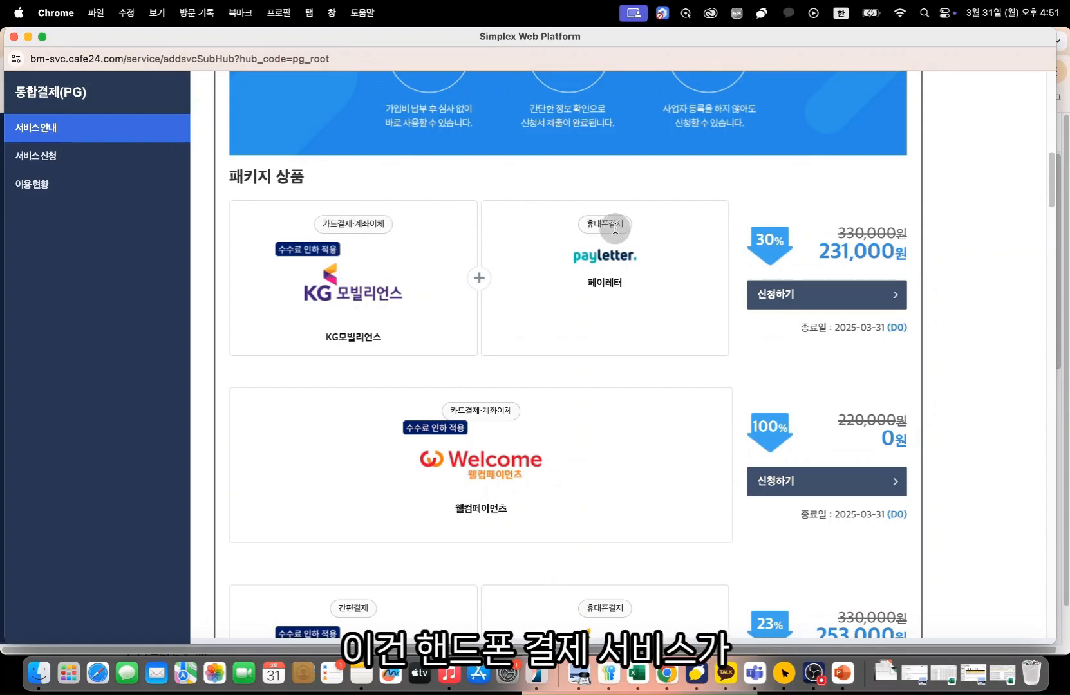
{"action": "scroll", "coordinate": [670, 283], "scroll_direction": "down", "scroll_amount": 1}
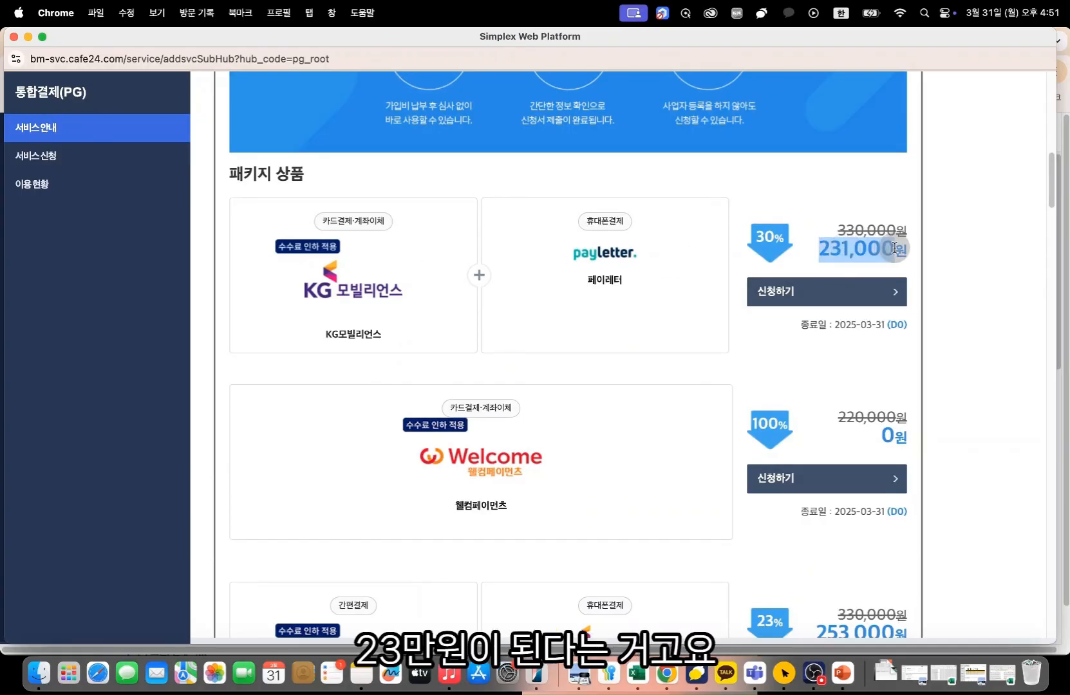
{"action": "mouse_move", "coordinate": [1052, 184]}
{"action": "left_mouse_down"}
{"action": "mouse_move", "coordinate": [1051, 216]}
{"action": "mouse_move", "coordinate": [1052, 201]}
{"action": "left_mouse_up"}
{"action": "left_click_drag", "start_coordinate": [902, 358], "coordinate": [850, 358]}
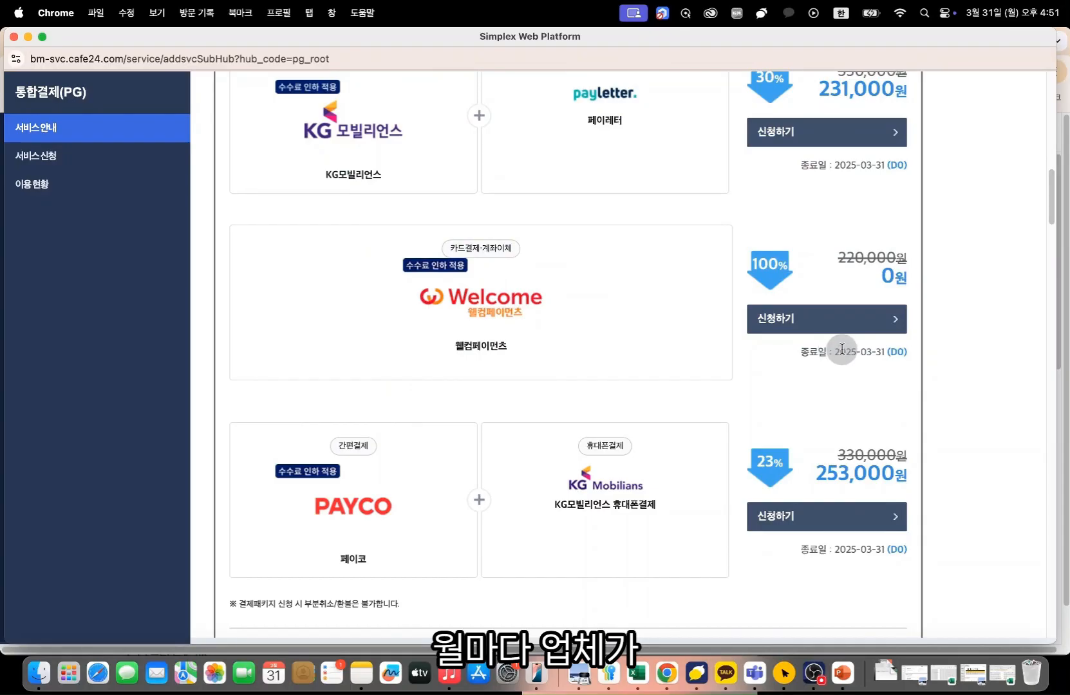
Compare the PG package prices and open the Welcome Payments (웰컴페이먼츠) package details.
{"action": "scroll", "coordinate": [412, 302], "scroll_direction": "up", "scroll_amount": 1}
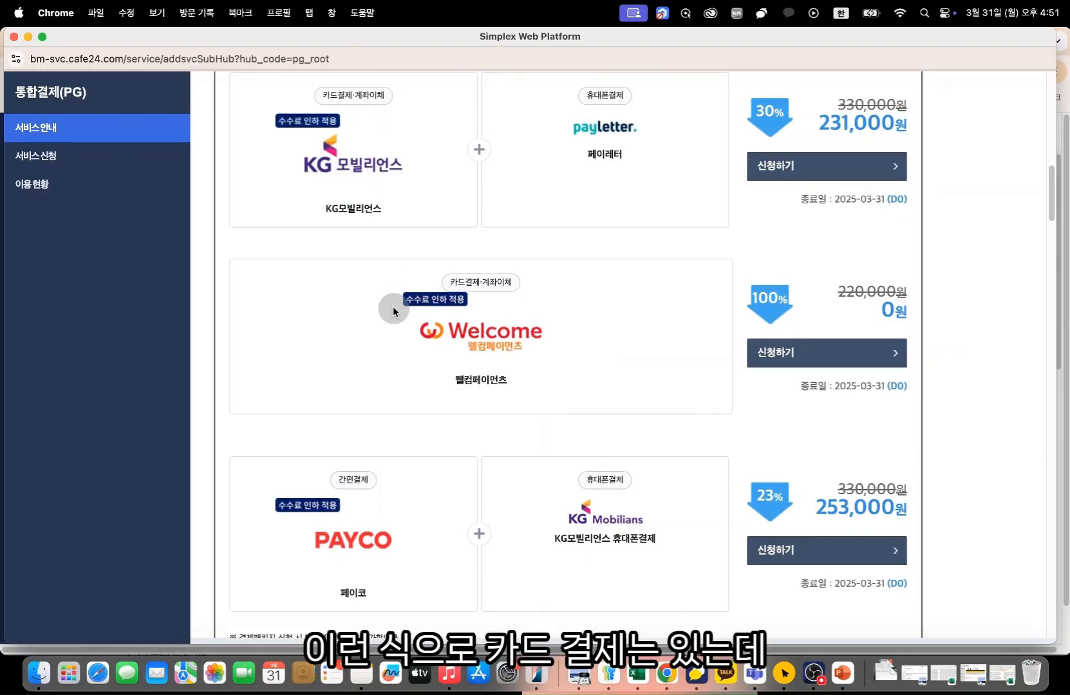
{"action": "left_click_drag", "start_coordinate": [393, 308], "coordinate": [627, 389]}
{"action": "left_click", "coordinate": [628, 389]}
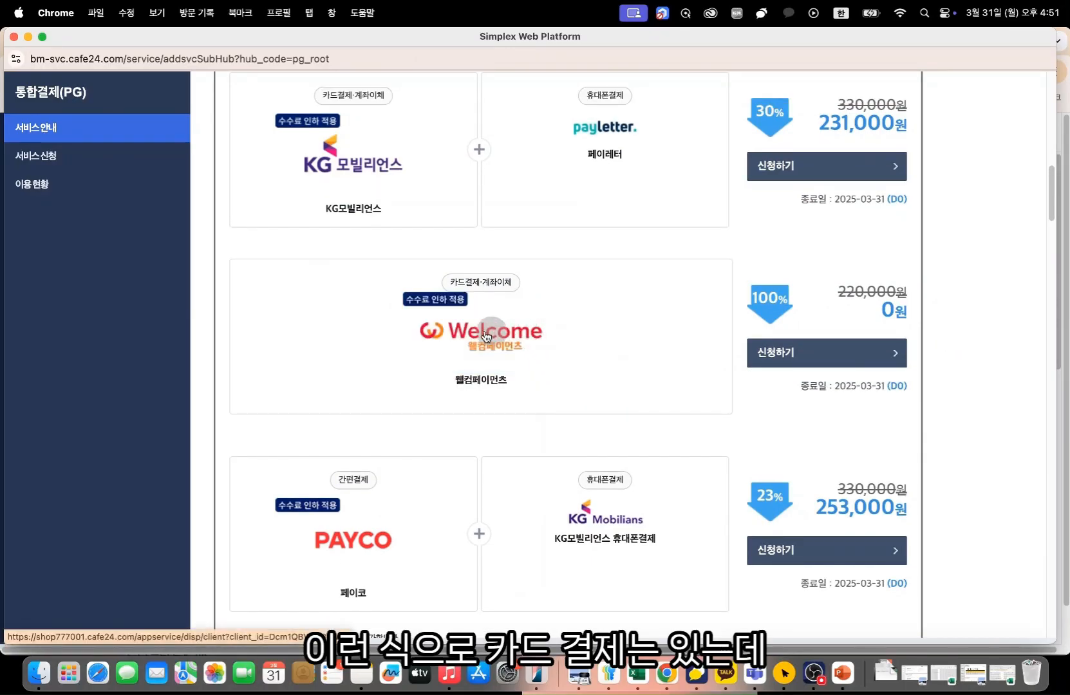
{"action": "scroll", "coordinate": [663, 184], "scroll_direction": "down", "scroll_amount": 7}
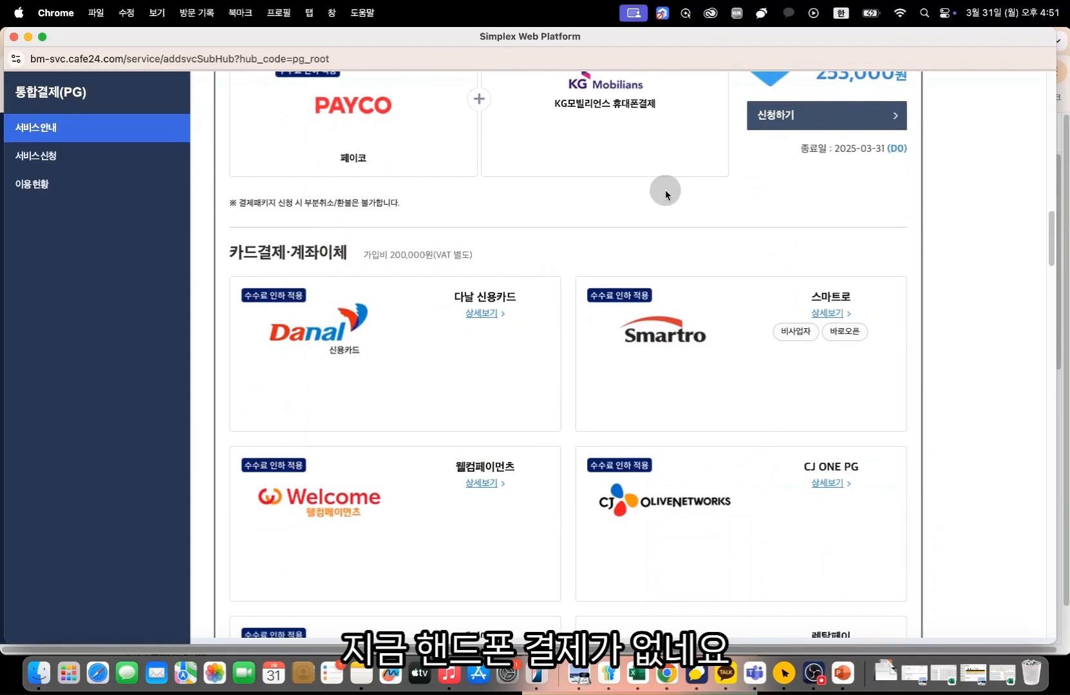
{"action": "scroll", "coordinate": [666, 206], "scroll_direction": "down", "scroll_amount": 20}
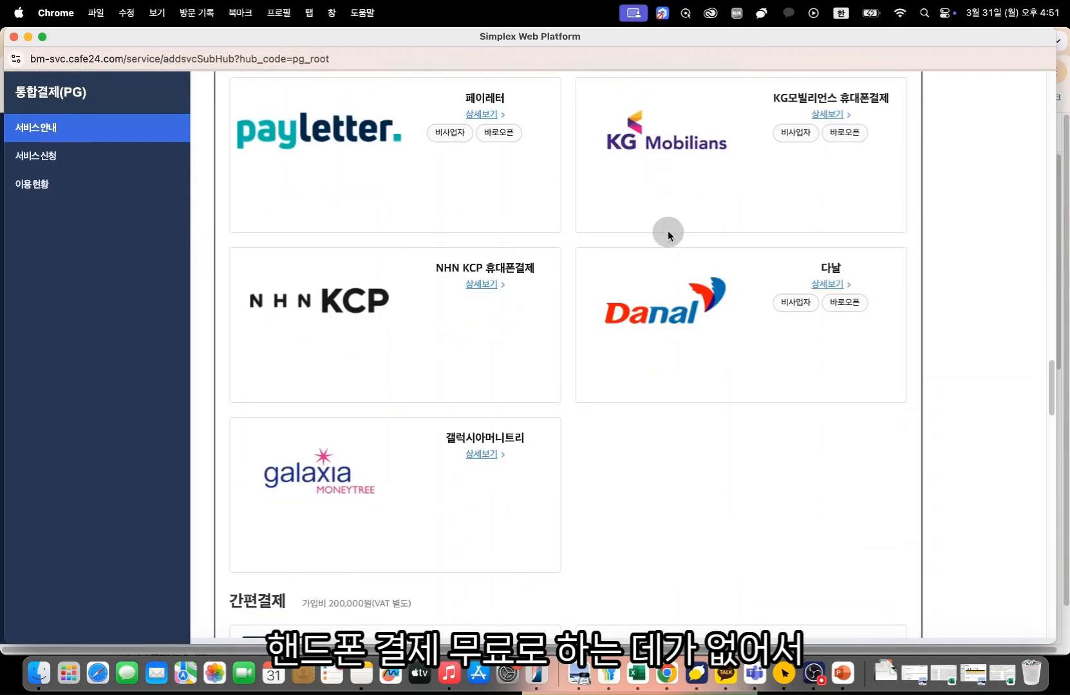
{"action": "scroll", "coordinate": [671, 239], "scroll_direction": "down", "scroll_amount": 10}
{"action": "scroll", "coordinate": [673, 235], "scroll_direction": "up", "scroll_amount": 20}
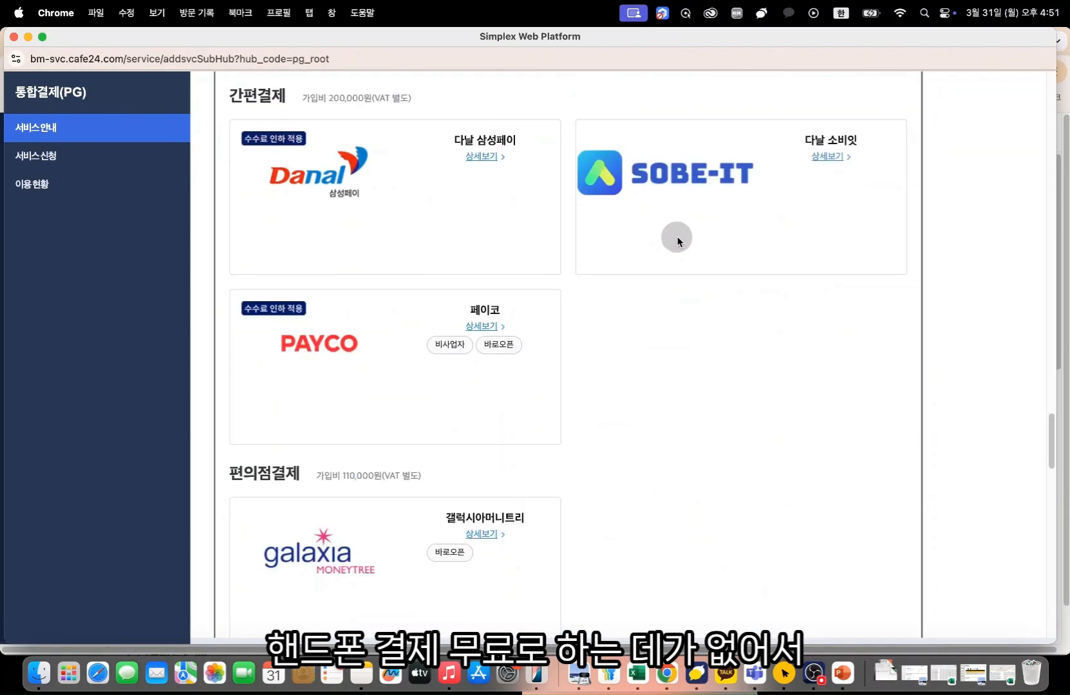
{"action": "scroll", "coordinate": [676, 239], "scroll_direction": "down", "scroll_amount": 9}
{"action": "scroll", "coordinate": [680, 242], "scroll_direction": "down", "scroll_amount": 8}
{"action": "scroll", "coordinate": [677, 239], "scroll_direction": "up", "scroll_amount": 7}
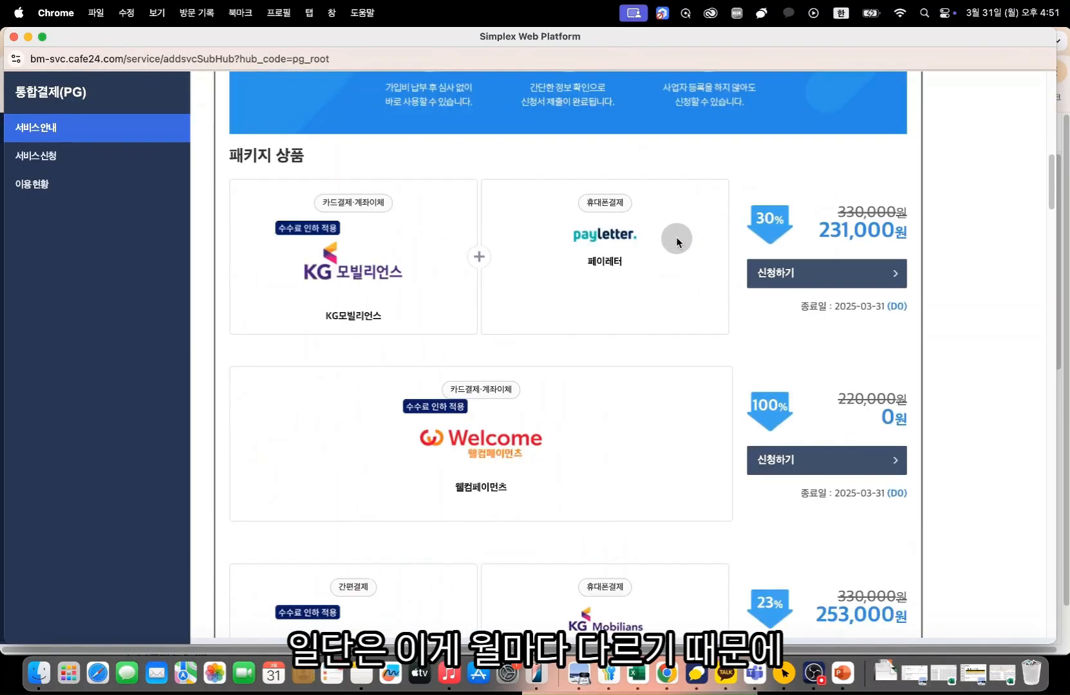
{"action": "scroll", "coordinate": [783, 310], "scroll_direction": "down", "scroll_amount": 1}
{"action": "scroll", "coordinate": [709, 295], "scroll_direction": "down", "scroll_amount": 4}
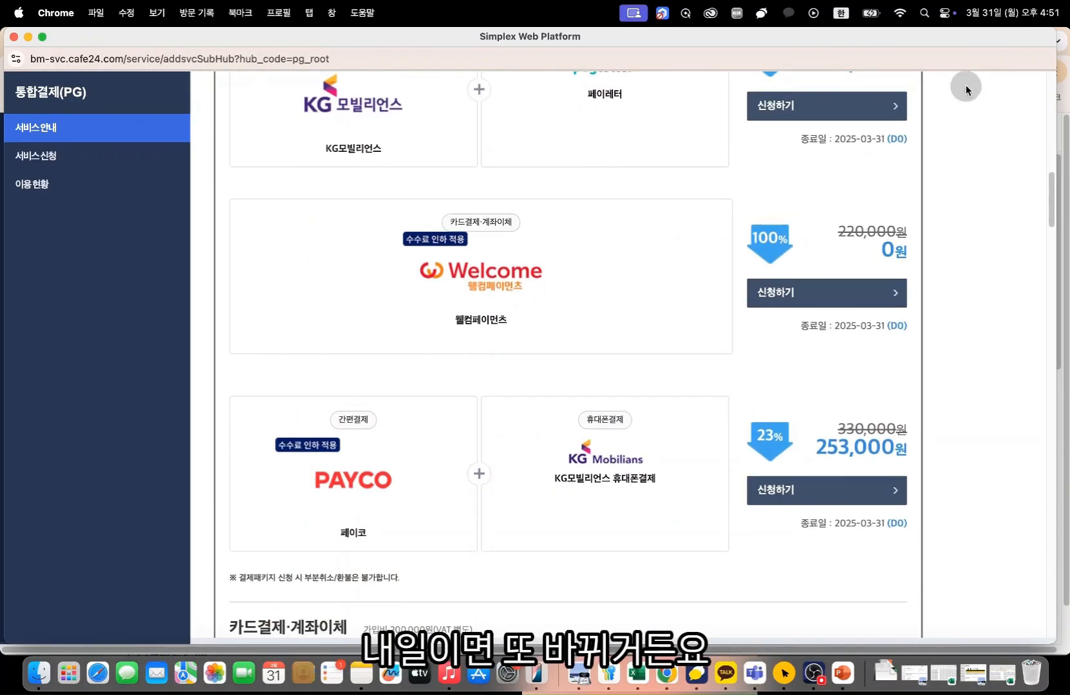
{"action": "scroll", "coordinate": [592, 439], "scroll_direction": "up", "scroll_amount": 1}
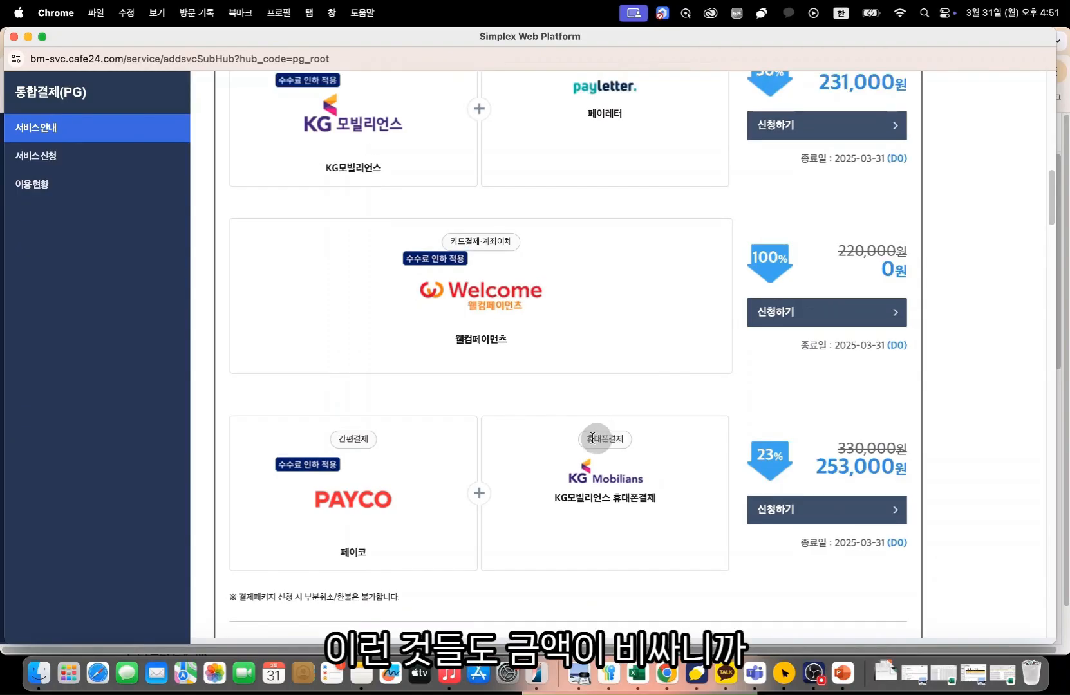
{"action": "left_click_drag", "start_coordinate": [864, 471], "coordinate": [896, 469]}
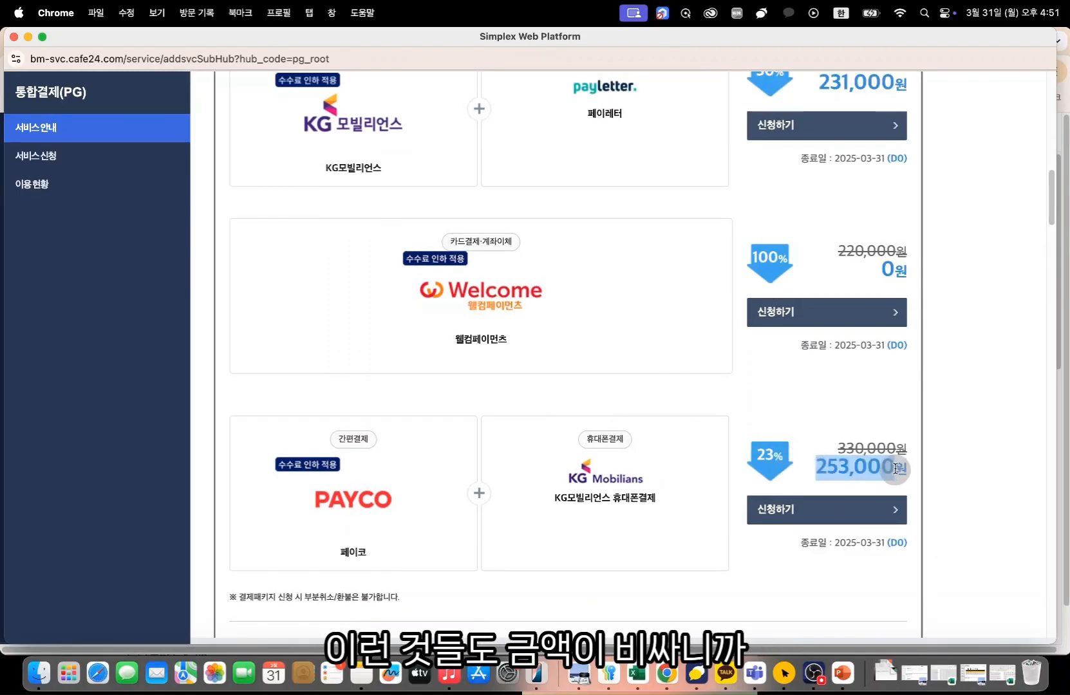
{"action": "left_click", "coordinate": [846, 201]}
{"action": "scroll", "coordinate": [847, 203], "scroll_direction": "up", "scroll_amount": 1}
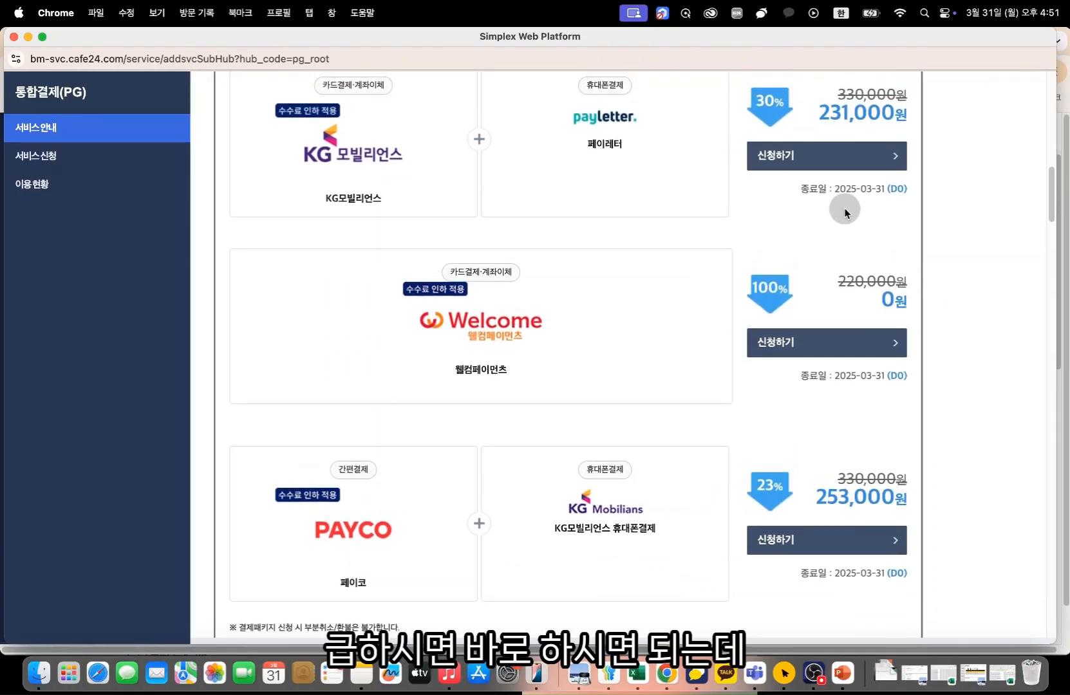
{"action": "scroll", "coordinate": [811, 213], "scroll_direction": "up", "scroll_amount": 1}
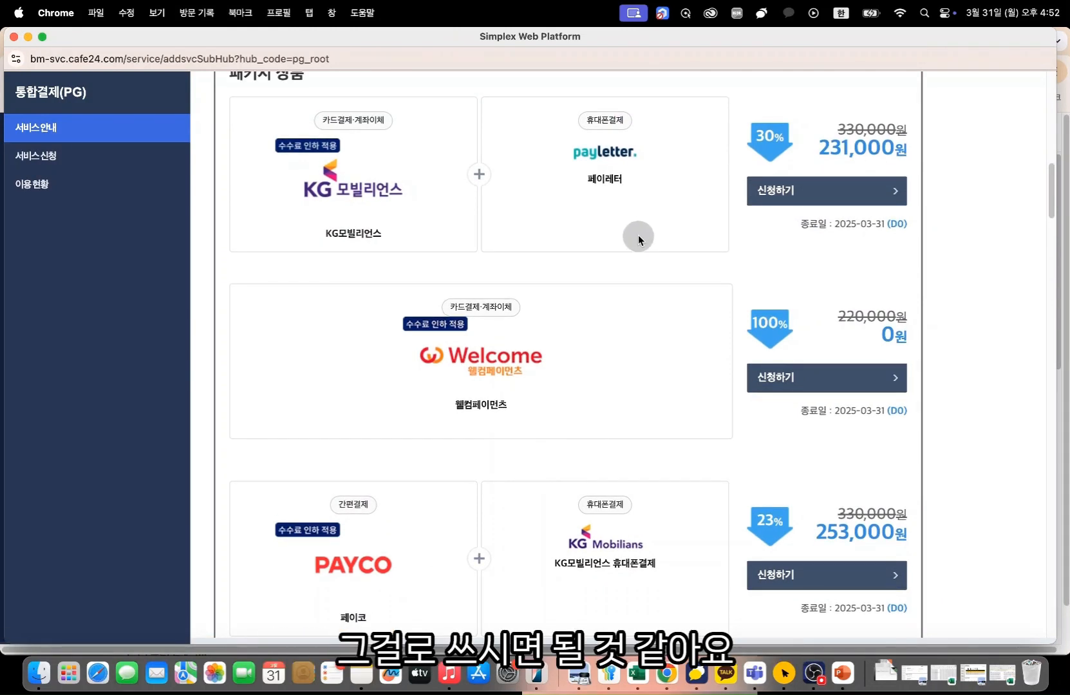
{"action": "scroll", "coordinate": [661, 314], "scroll_direction": "up", "scroll_amount": 4}
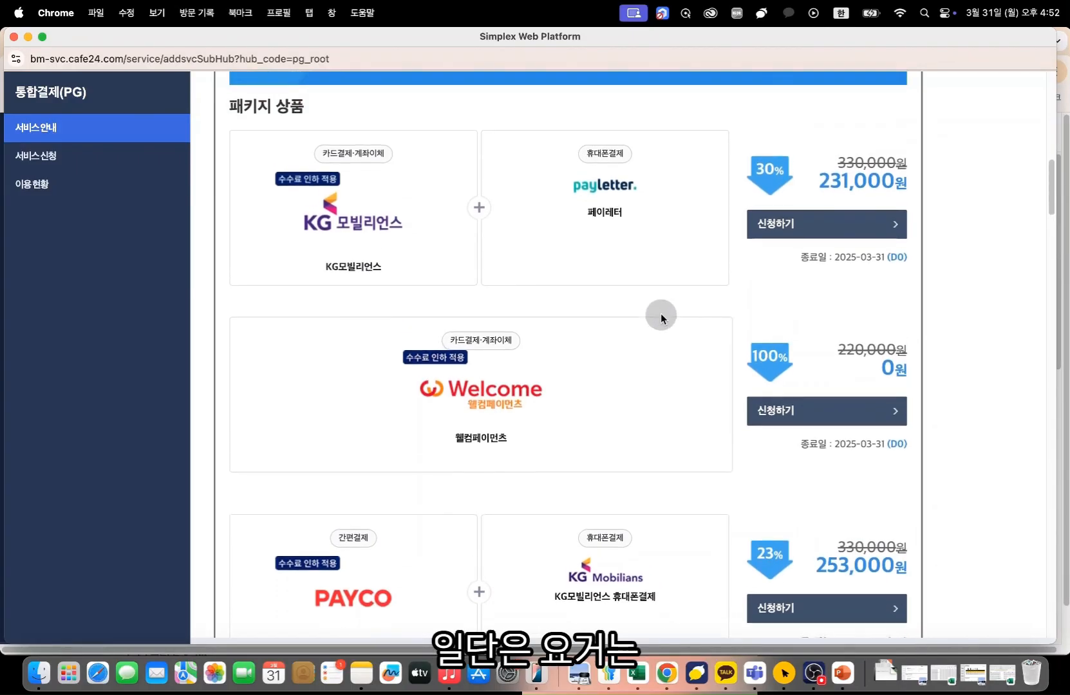
{"action": "scroll", "coordinate": [661, 313], "scroll_direction": "down", "scroll_amount": 6}
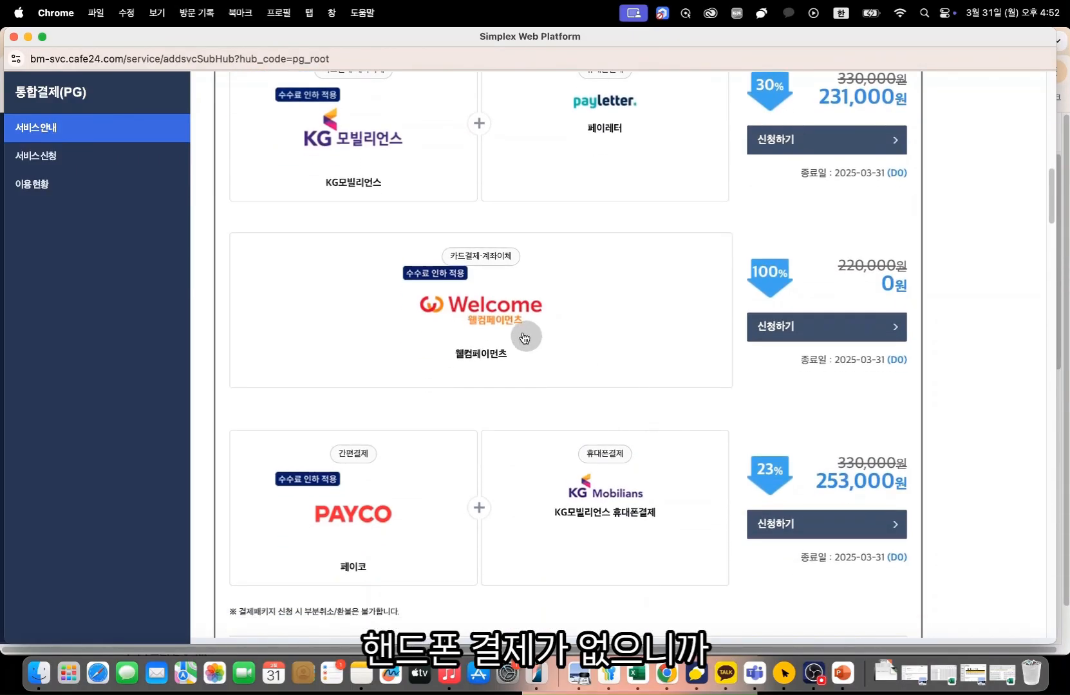
{"action": "left_click", "coordinate": [441, 276]}
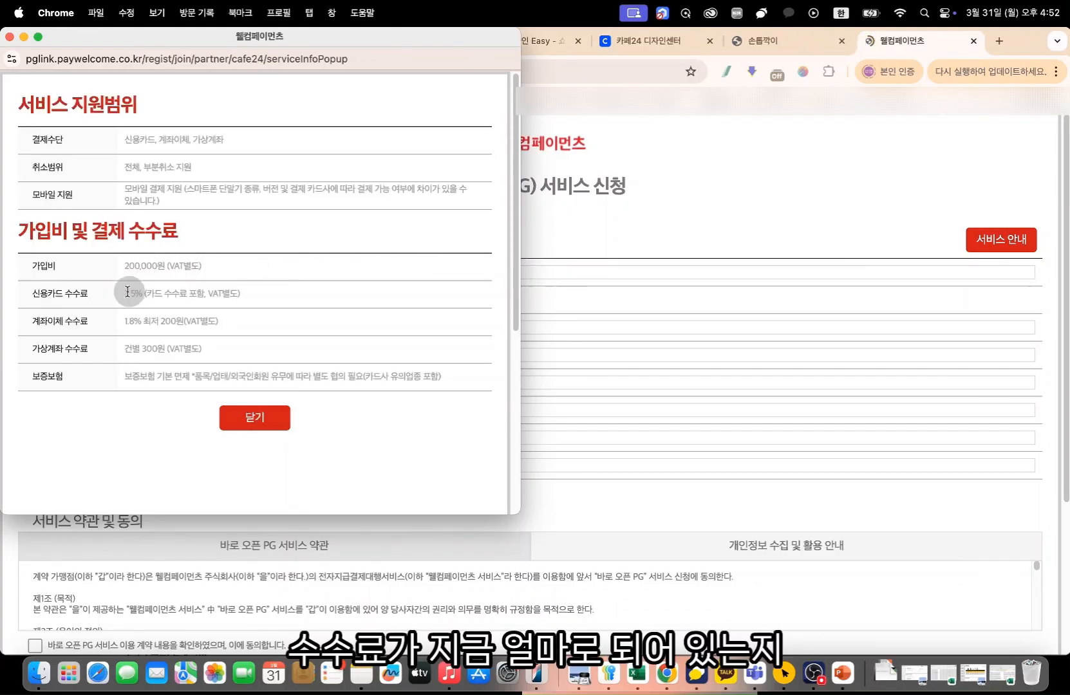
{"action": "left_click_drag", "start_coordinate": [127, 291], "coordinate": [275, 296]}
{"action": "left_click", "coordinate": [306, 297]}
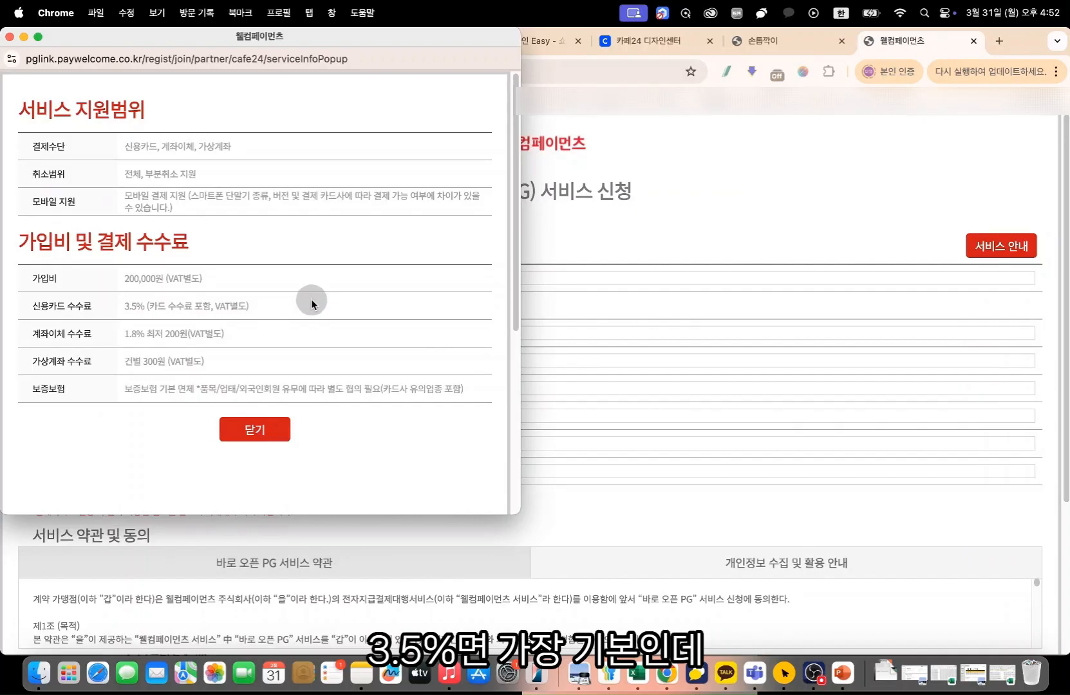
{"action": "triple_click", "coordinate": [295, 308]}
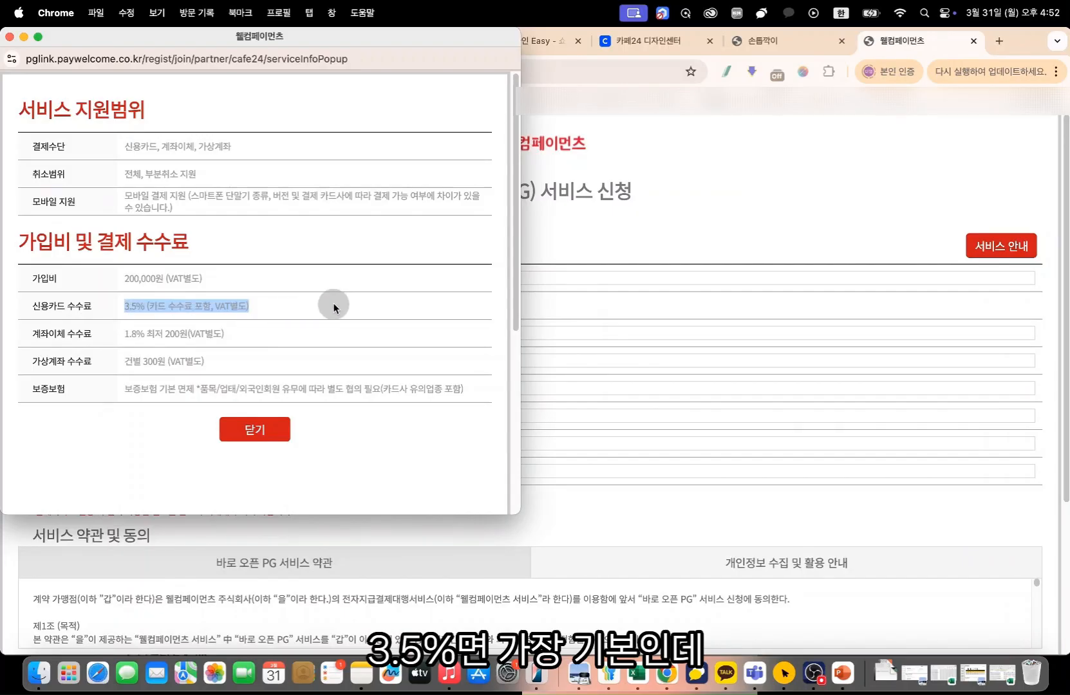
{"action": "left_click", "coordinate": [336, 306]}
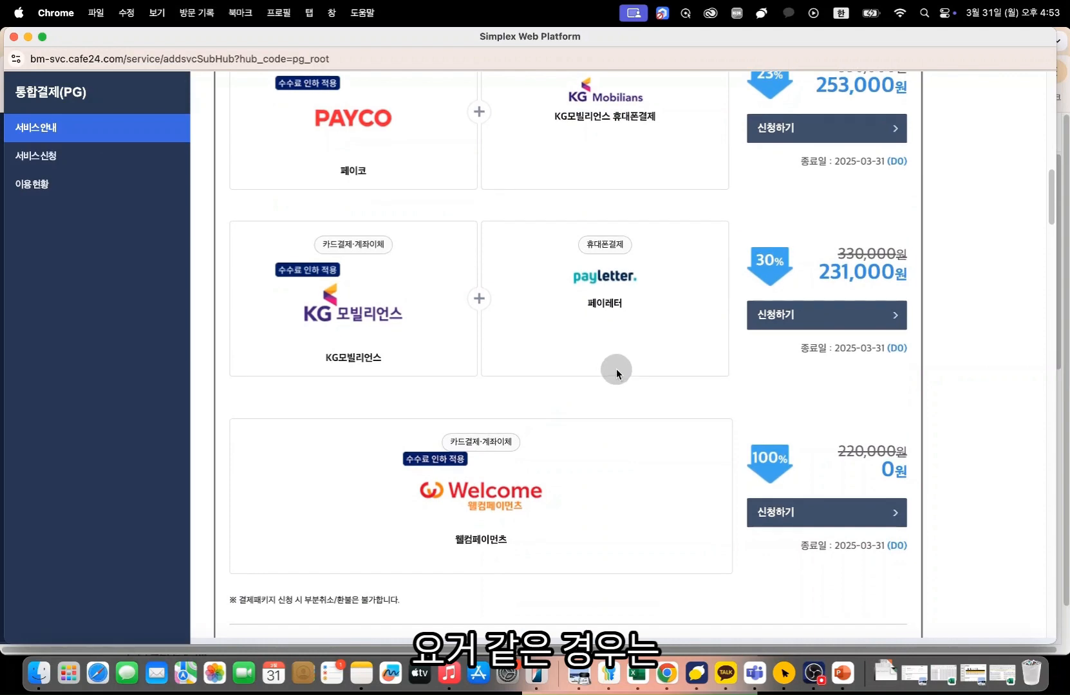
Review the PG service plans, visit the 서비스신청 section, and close the PG platform window.
{"action": "scroll", "coordinate": [641, 374], "scroll_direction": "up", "scroll_amount": 3}
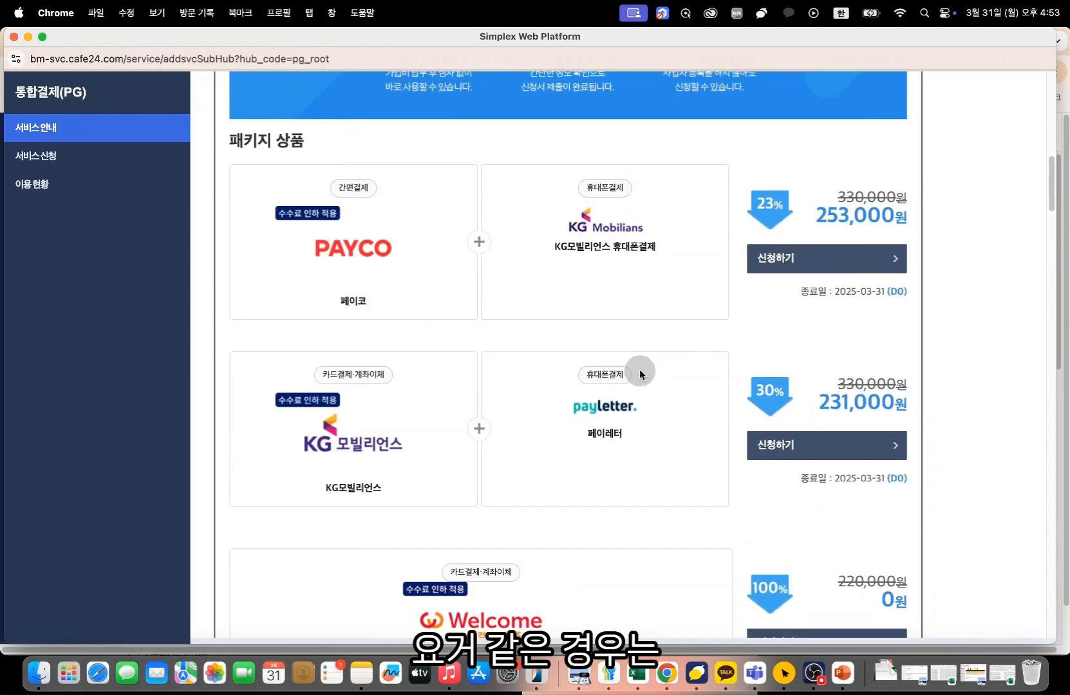
{"action": "scroll", "coordinate": [659, 350], "scroll_direction": "up", "scroll_amount": 3}
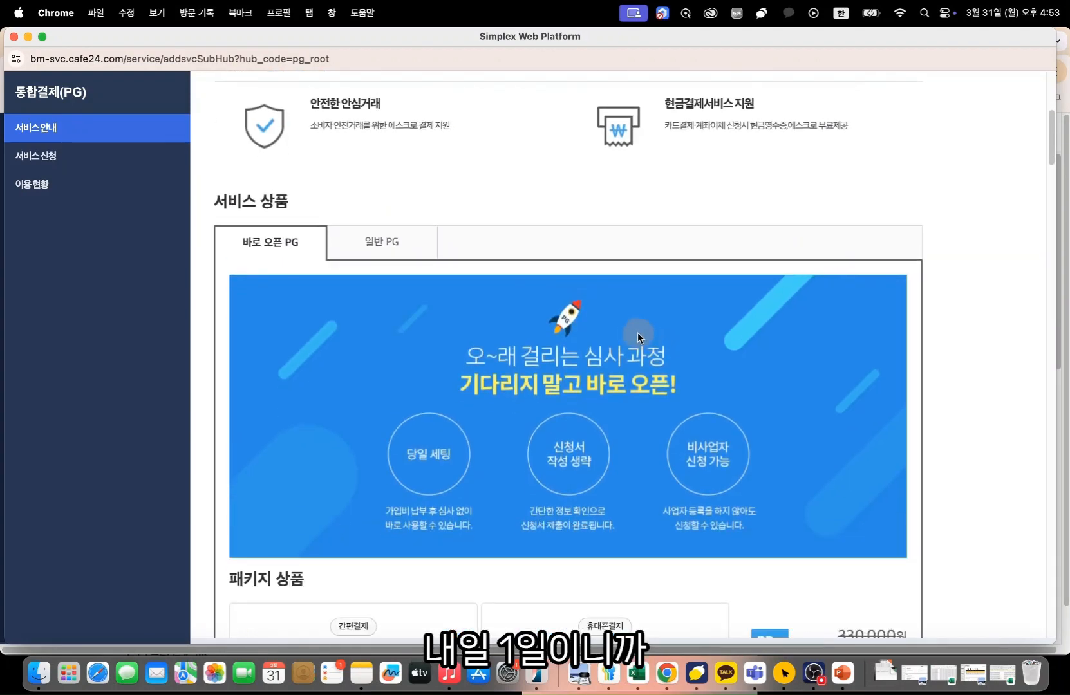
{"action": "scroll", "coordinate": [637, 331], "scroll_direction": "down", "scroll_amount": 10}
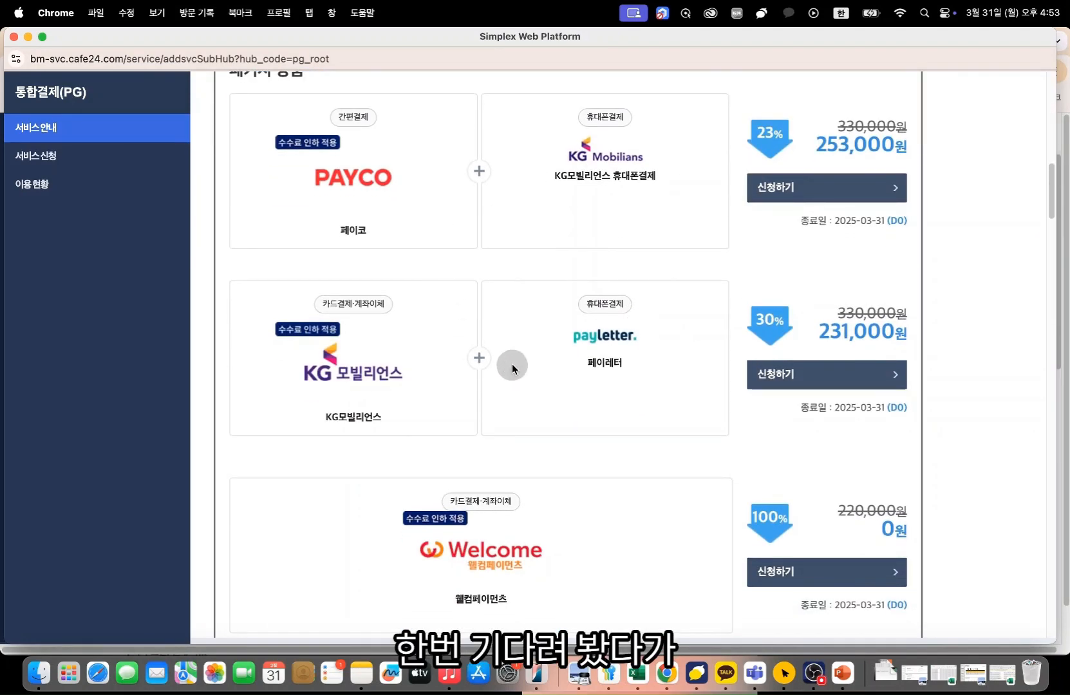
{"action": "scroll", "coordinate": [592, 337], "scroll_direction": "down", "scroll_amount": 4}
{"action": "scroll", "coordinate": [626, 394], "scroll_direction": "up", "scroll_amount": 10}
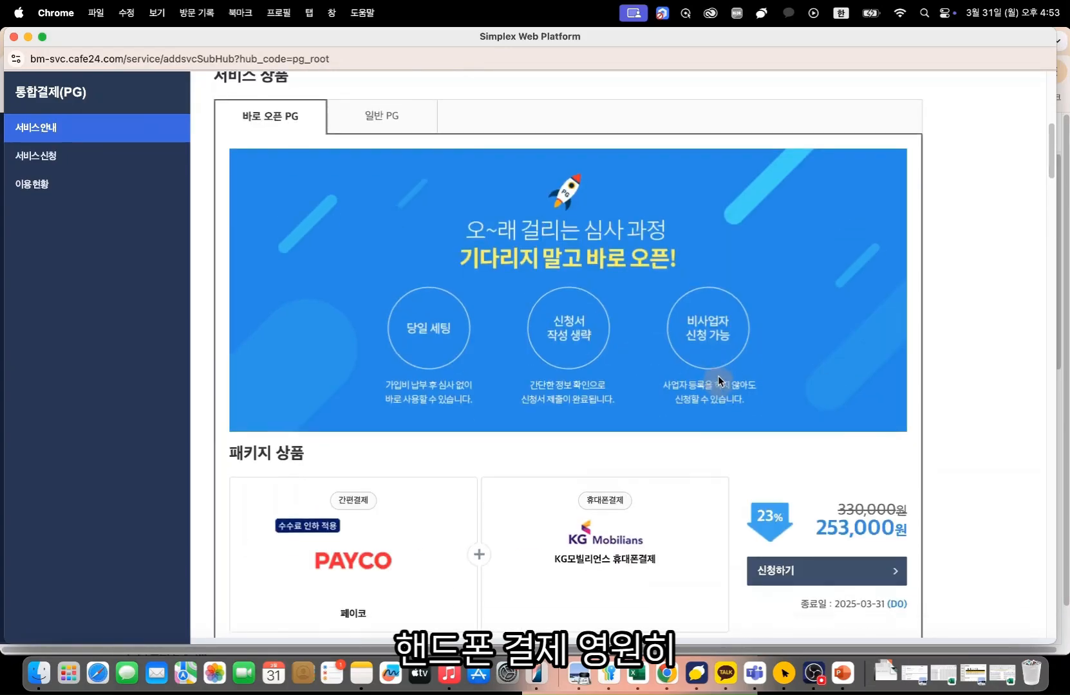
{"action": "scroll", "coordinate": [719, 381], "scroll_direction": "down", "scroll_amount": 8}
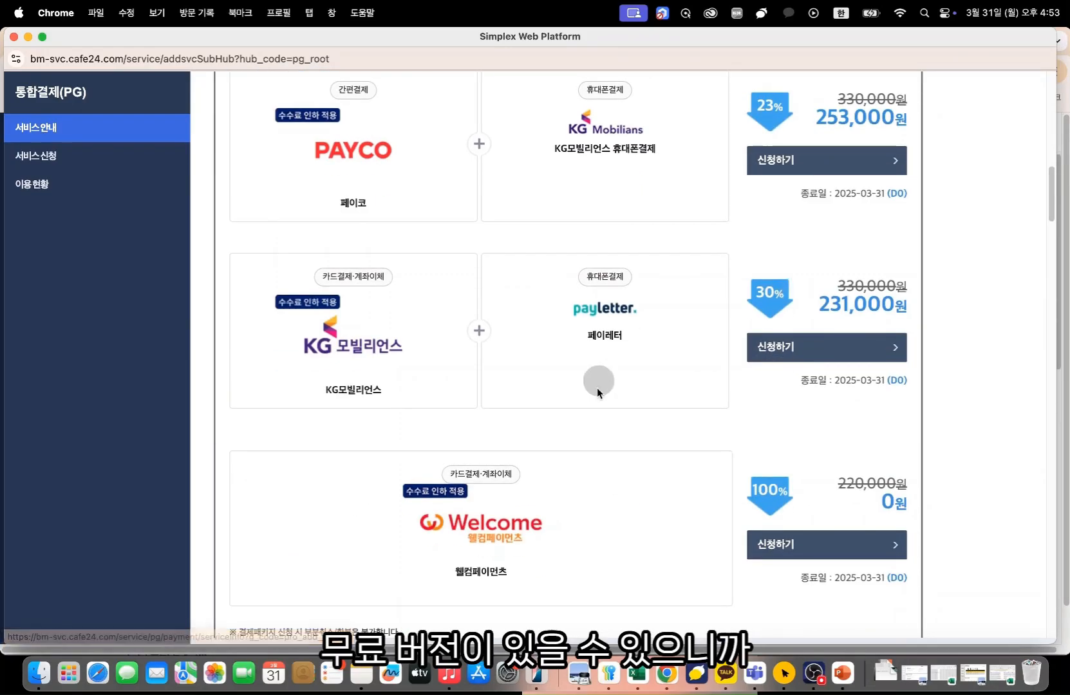
{"action": "scroll", "coordinate": [617, 412], "scroll_direction": "down", "scroll_amount": 3}
{"action": "scroll", "coordinate": [688, 341], "scroll_direction": "down", "scroll_amount": 15}
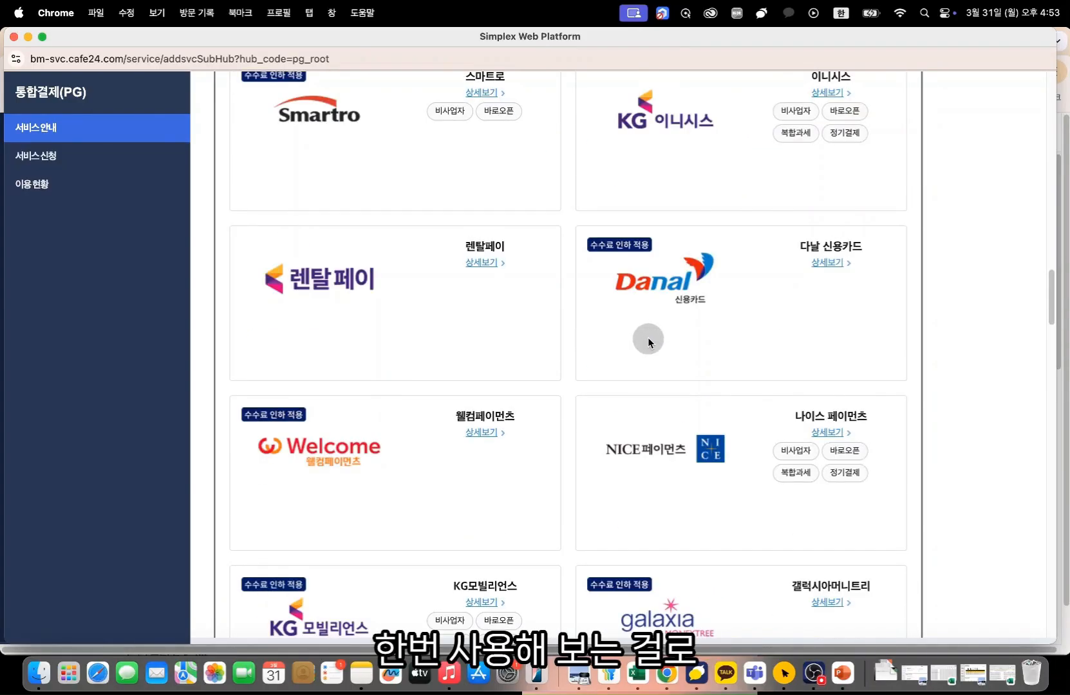
{"action": "scroll", "coordinate": [649, 337], "scroll_direction": "up", "scroll_amount": 20}
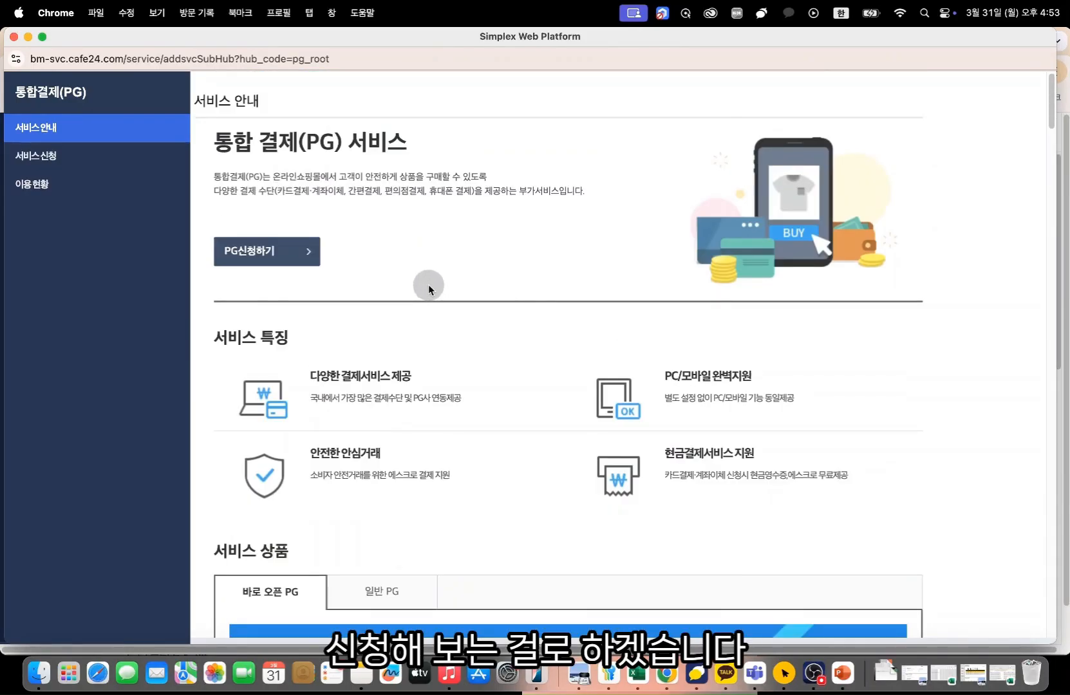
{"action": "left_click", "coordinate": [88, 161]}
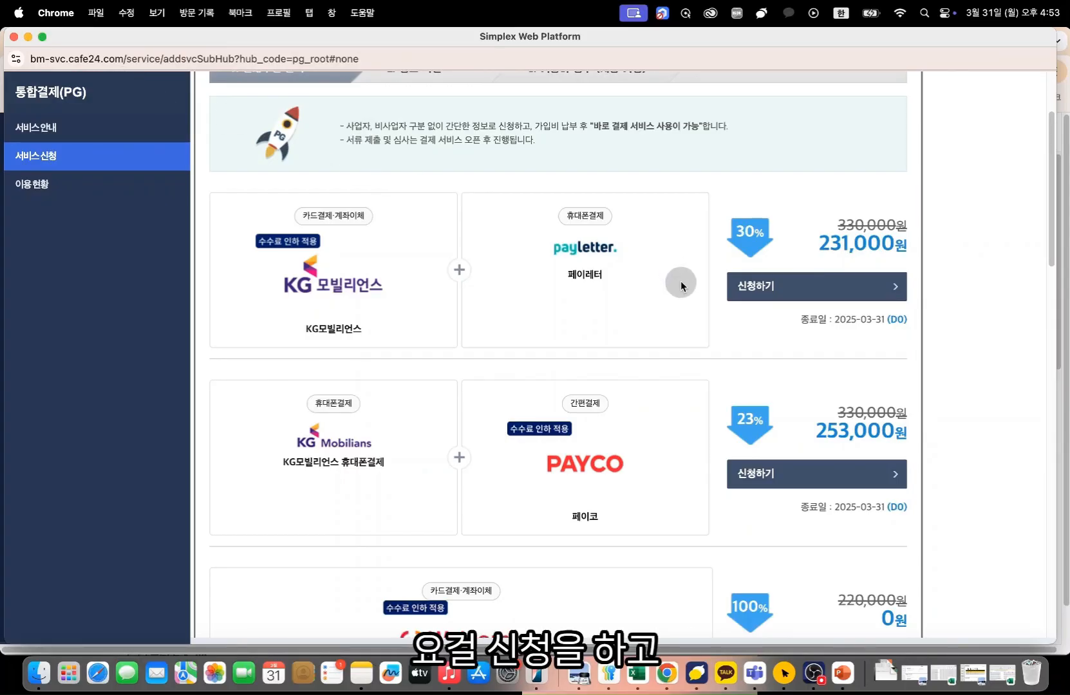
{"action": "left_click", "coordinate": [13, 36]}
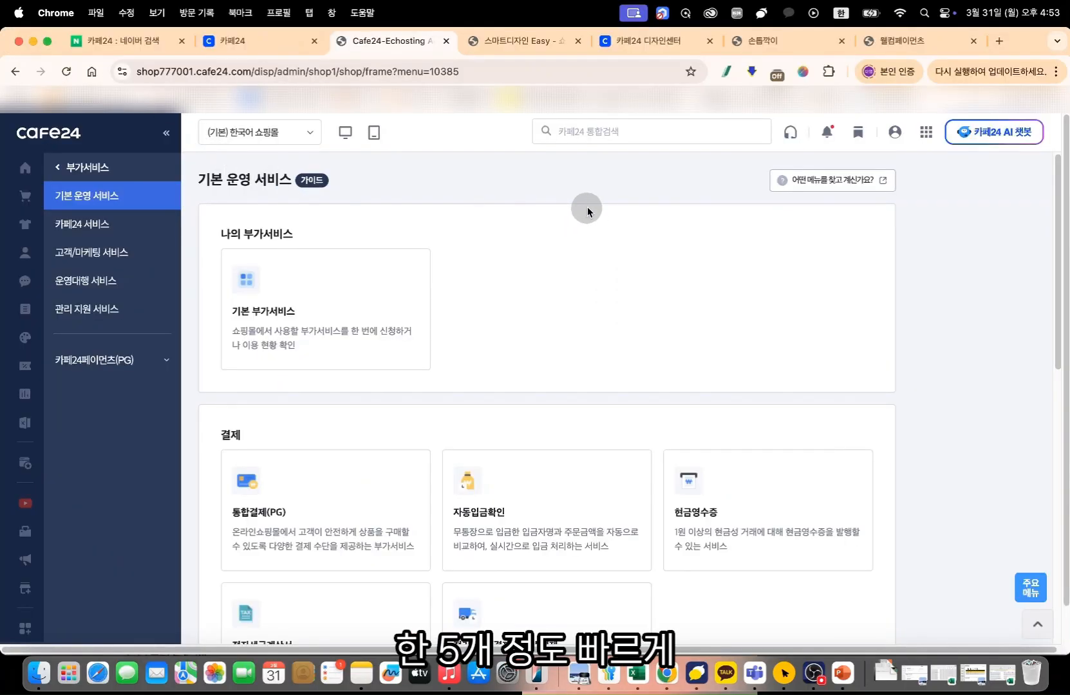
Navigate through 쇼핑몰 설정 > 기본 설정 to the 내 쇼핑몰 정보 page.
{"action": "mouse_move", "coordinate": [33, 629]}
{"action": "scroll", "coordinate": [65, 634], "scroll_direction": "down", "scroll_amount": 2}
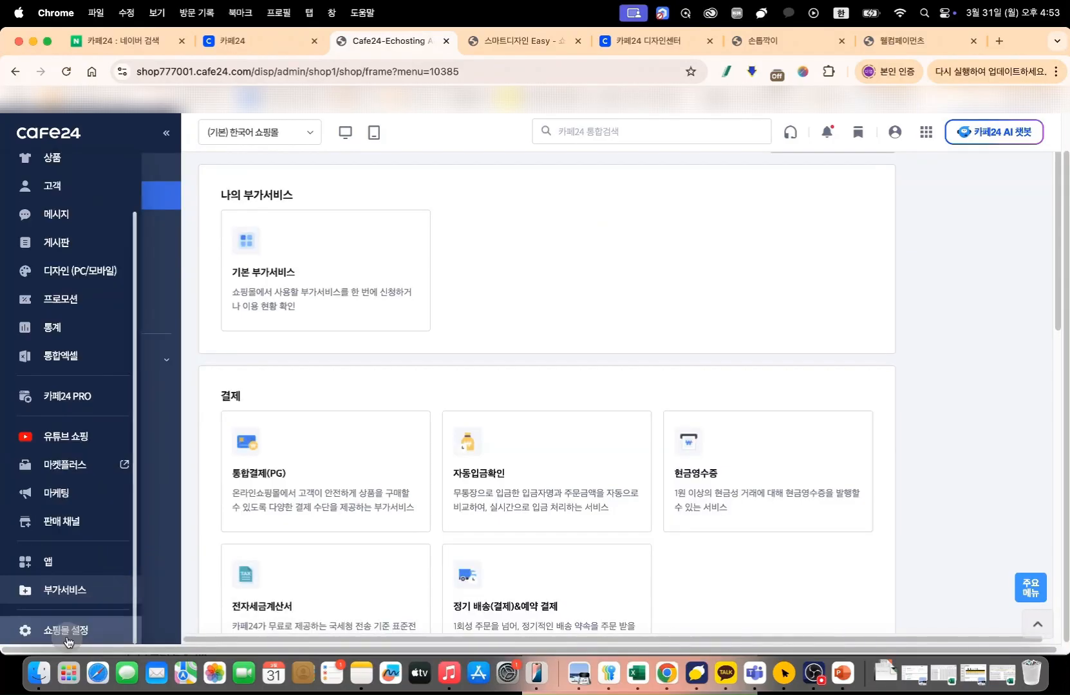
{"action": "left_click", "coordinate": [67, 633]}
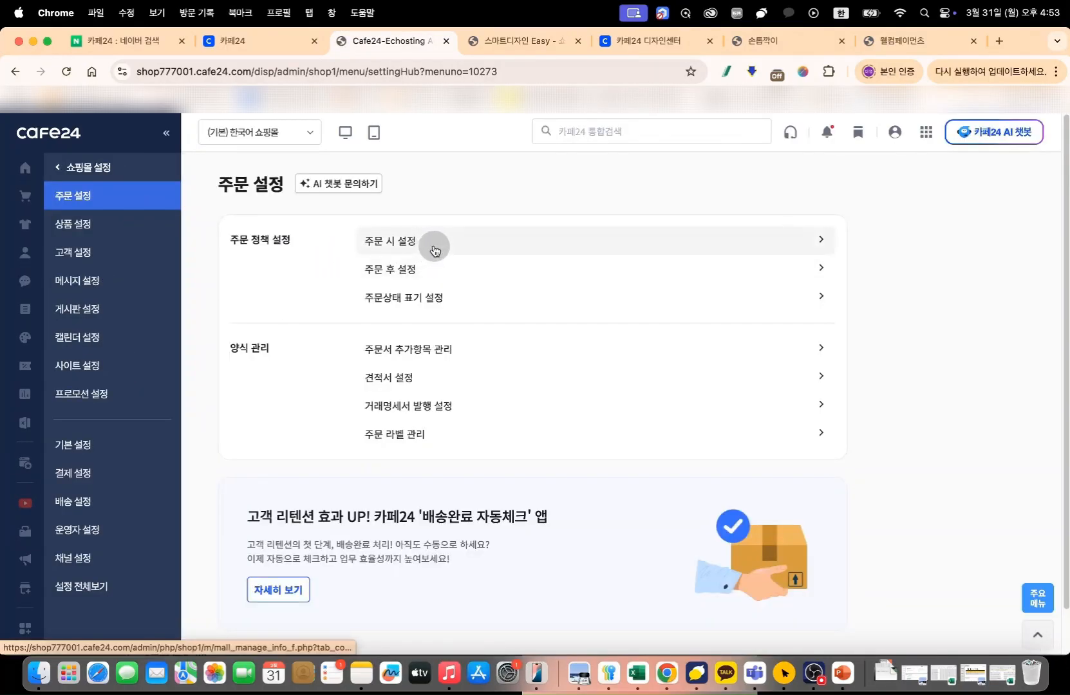
{"action": "left_click", "coordinate": [483, 239]}
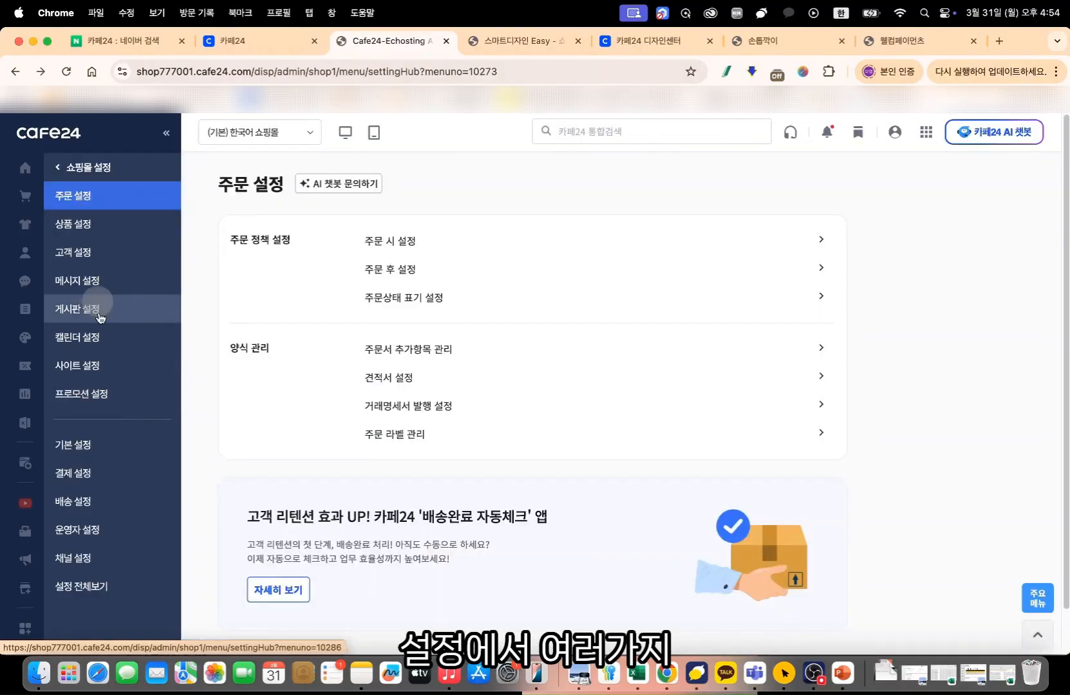
{"action": "left_click", "coordinate": [109, 448]}
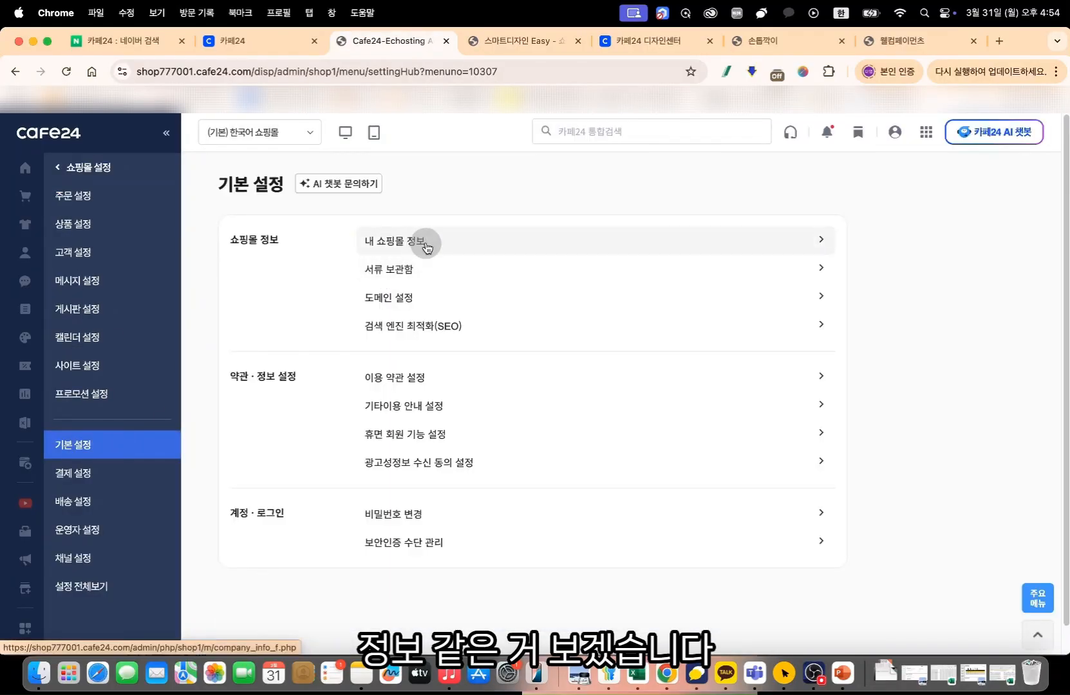
{"action": "left_click", "coordinate": [435, 245]}
Replace the shop name 손톱깍이 with 위키 and save, dismissing the empty-address warning.
{"action": "double_click", "coordinate": [414, 244]}
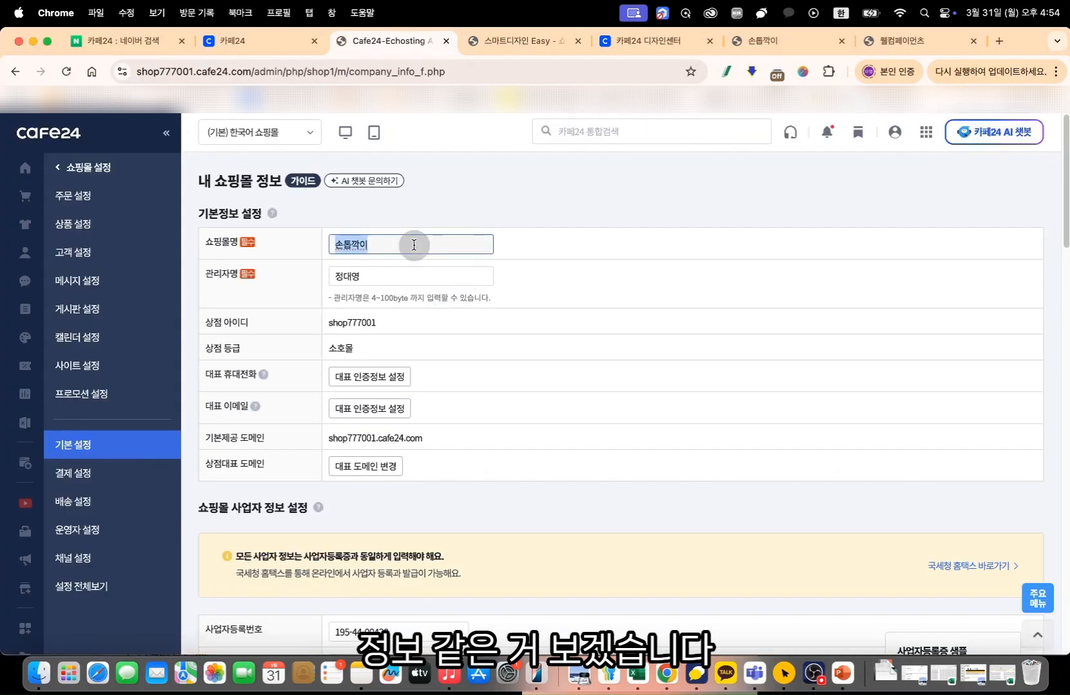
{"action": "left_click", "coordinate": [430, 243]}
{"action": "scroll", "coordinate": [627, 319], "scroll_direction": "down", "scroll_amount": 3}
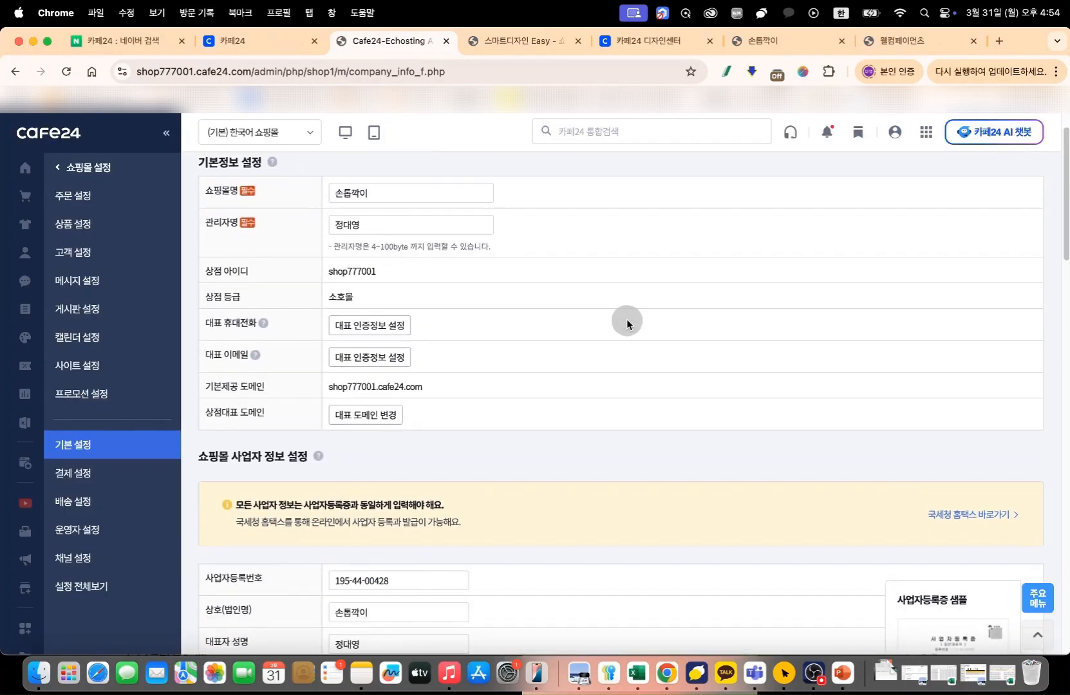
{"action": "scroll", "coordinate": [611, 304], "scroll_direction": "up", "scroll_amount": 1}
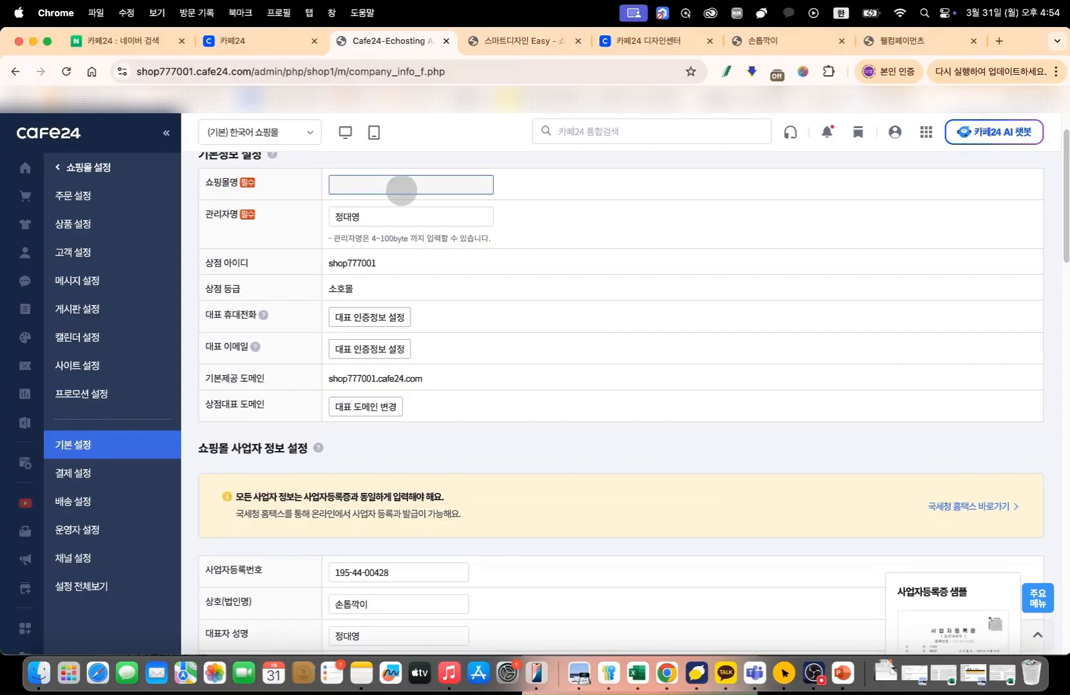
{"action": "type", "text": "위키"}
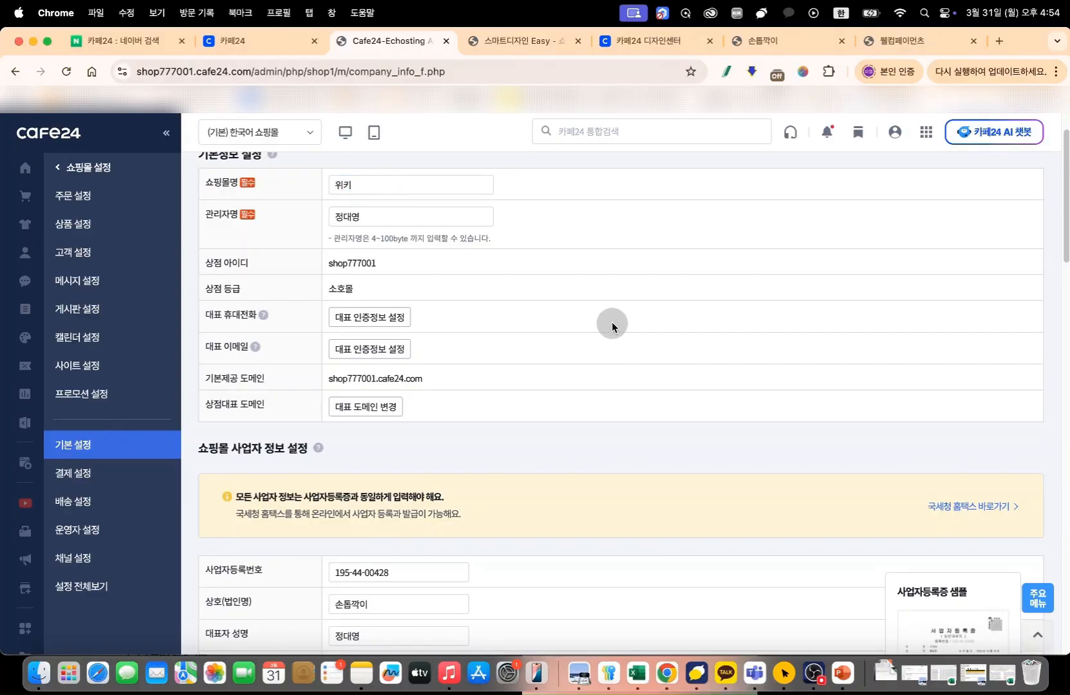
{"action": "scroll", "coordinate": [612, 322], "scroll_direction": "down", "scroll_amount": 6}
{"action": "scroll", "coordinate": [524, 287], "scroll_direction": "up", "scroll_amount": 1}
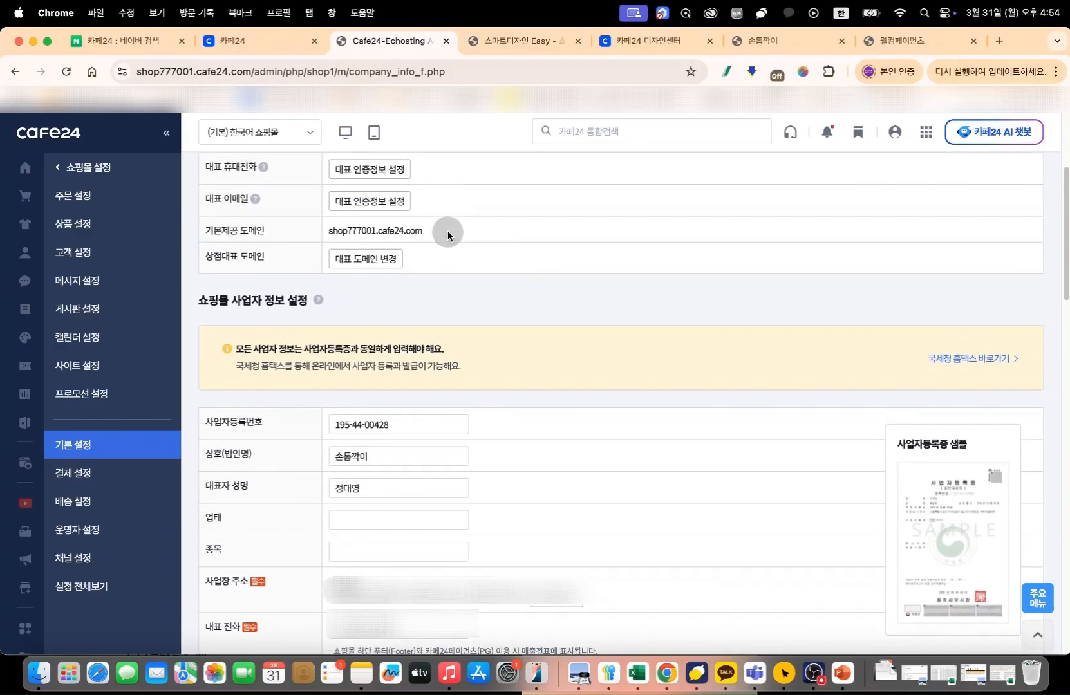
{"action": "scroll", "coordinate": [566, 325], "scroll_direction": "down", "scroll_amount": 15}
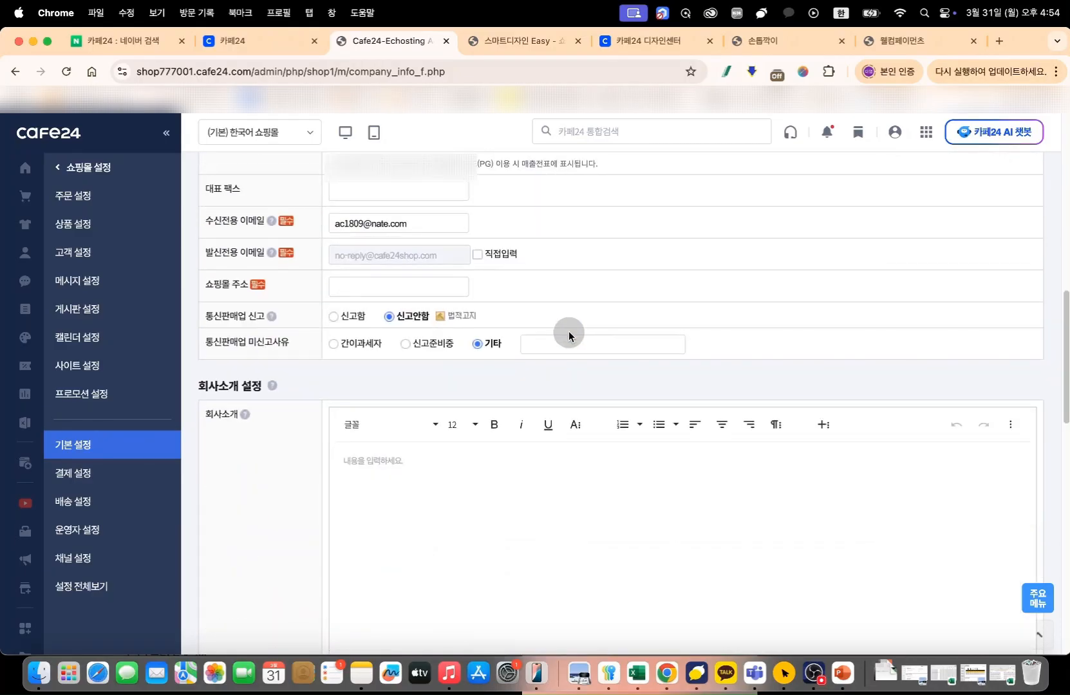
{"action": "left_click", "coordinate": [617, 569]}
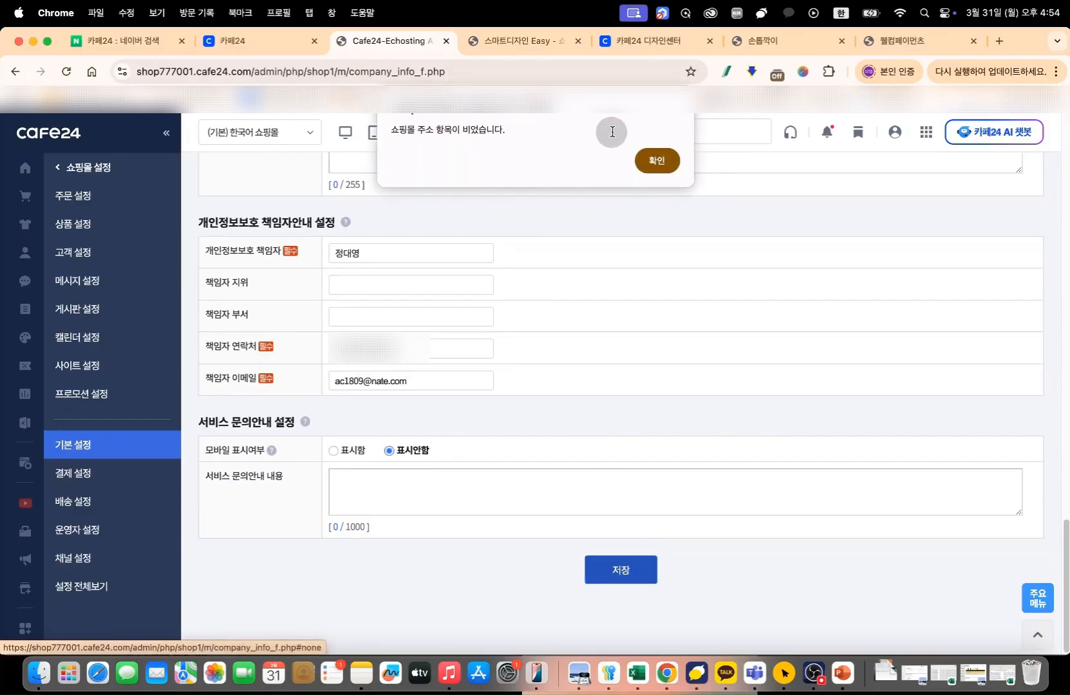
{"action": "left_click", "coordinate": [670, 162]}
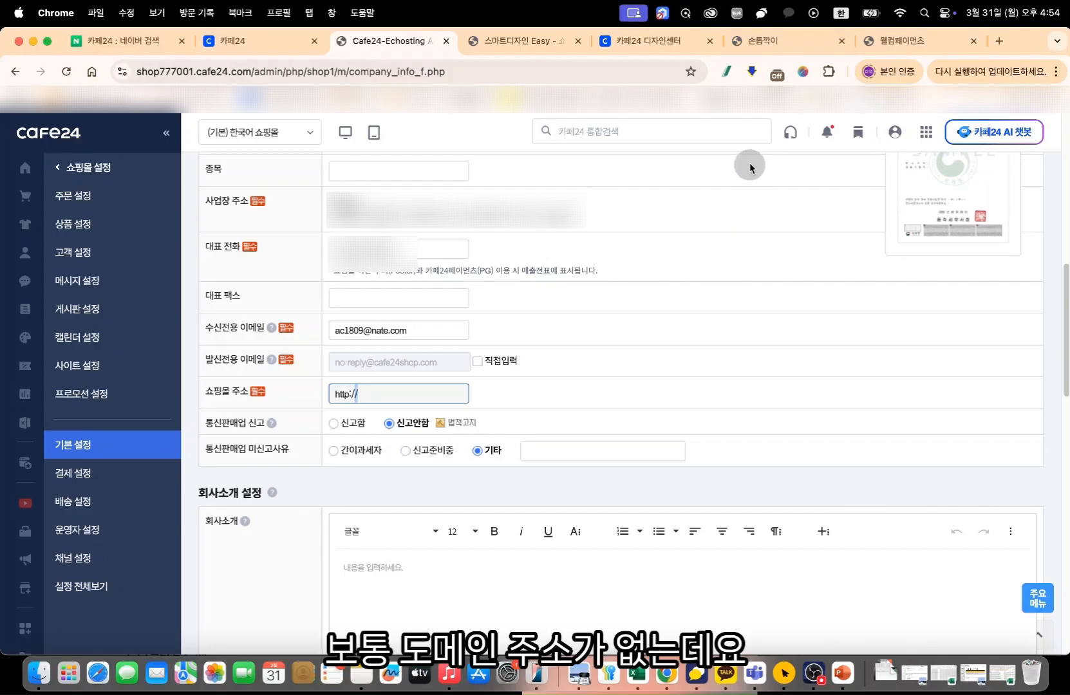
{"action": "left_click", "coordinate": [627, 380]}
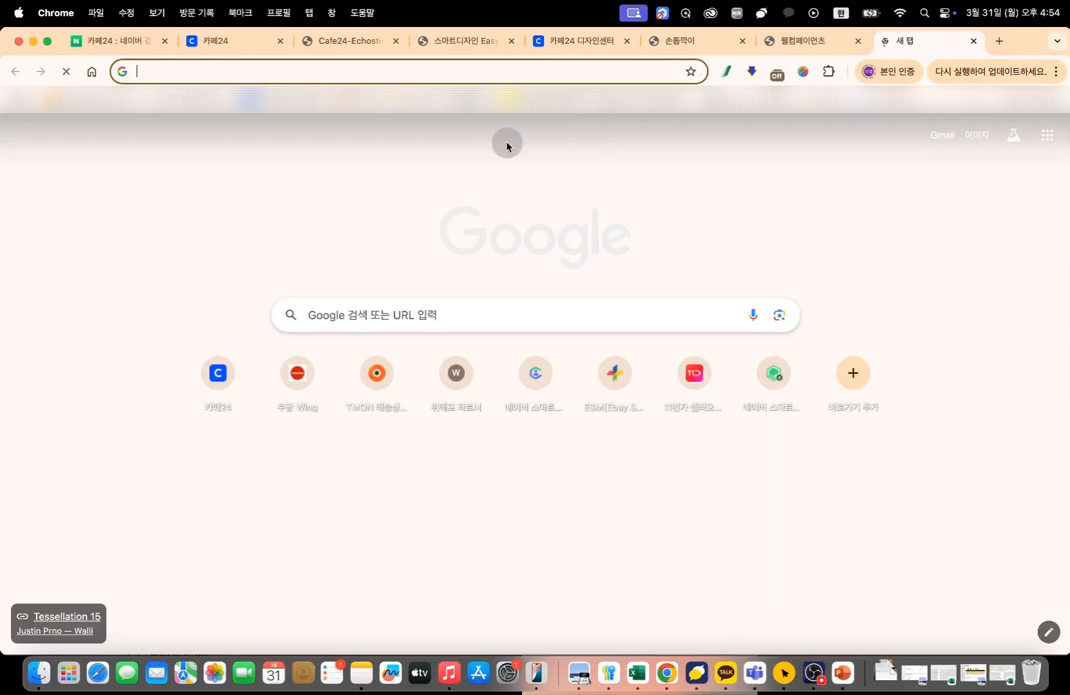
Search Google for 반값도메인.
{"action": "type", "text": "반"}
{"action": "type", "text": "값도메인"}
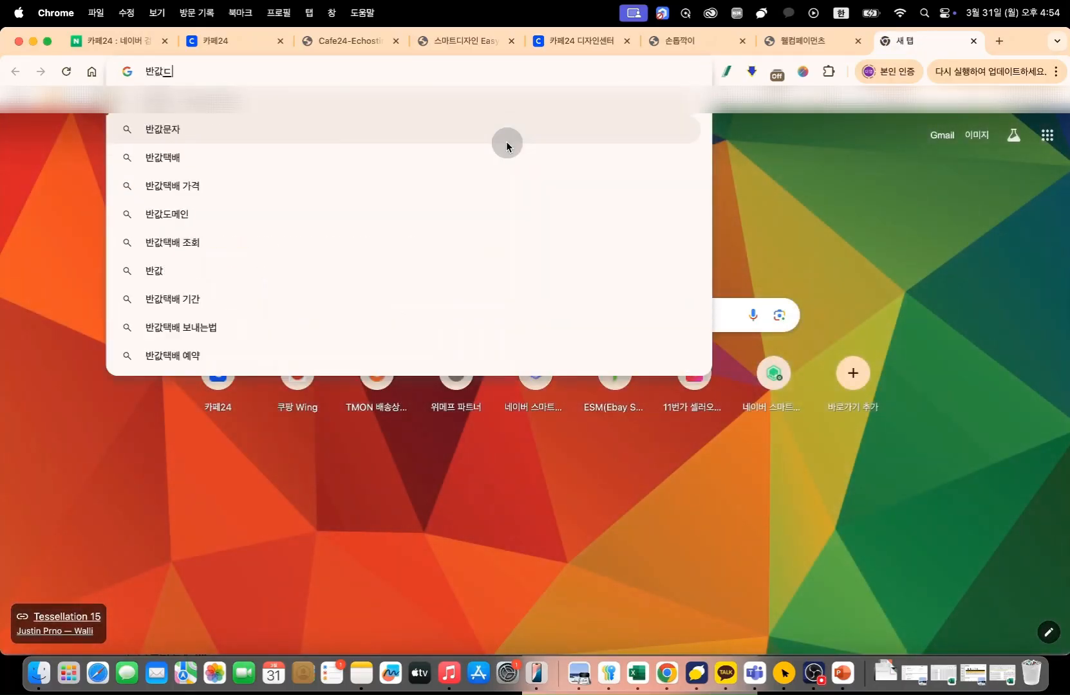
{"action": "key", "text": "Return"}
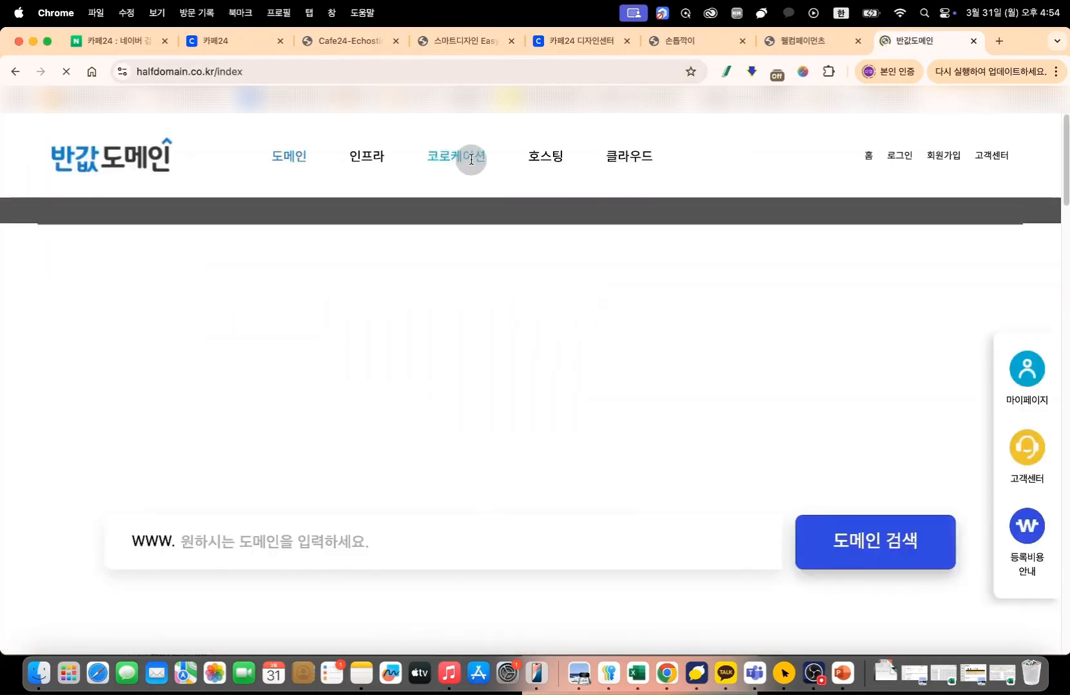
Set the nailar.kr owner type to 개인 and copy the owner details to the administrator.
{"action": "left_click", "coordinate": [901, 156]}
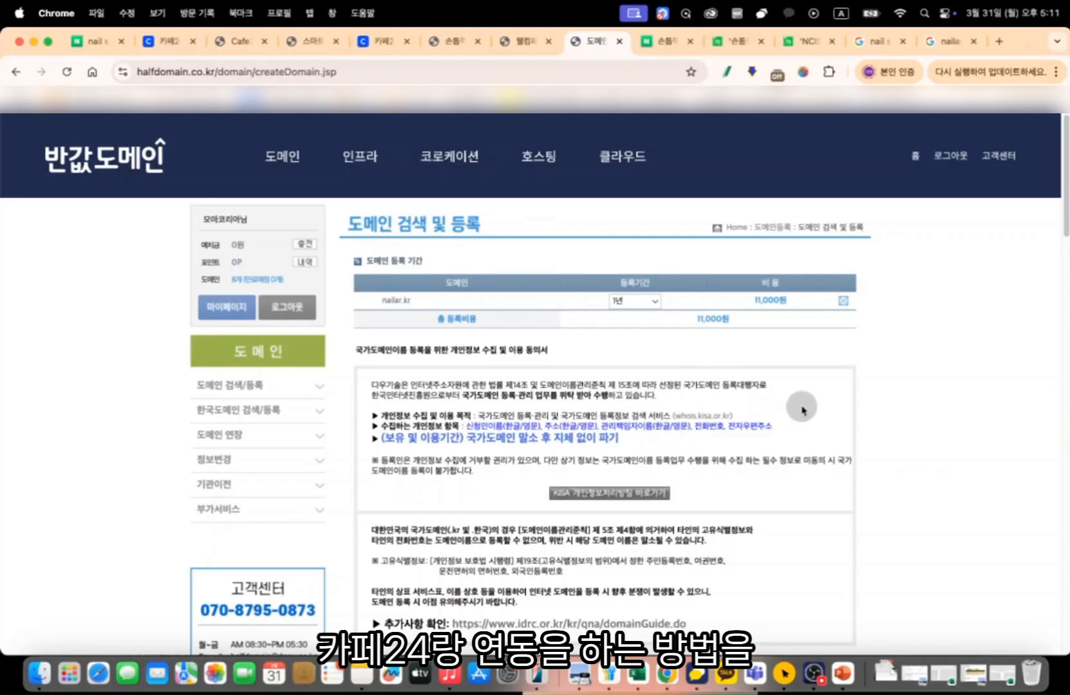
{"action": "scroll", "coordinate": [822, 408], "scroll_direction": "down", "scroll_amount": 5}
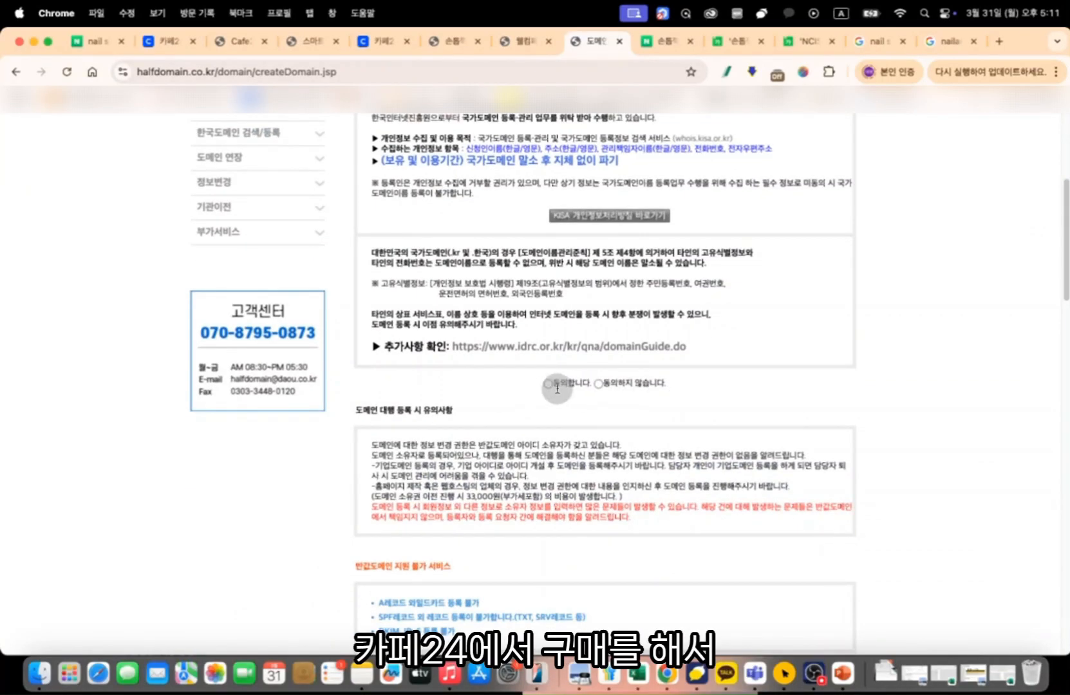
{"action": "scroll", "coordinate": [778, 405], "scroll_direction": "up", "scroll_amount": 5}
{"action": "scroll", "coordinate": [782, 405], "scroll_direction": "down", "scroll_amount": 1}
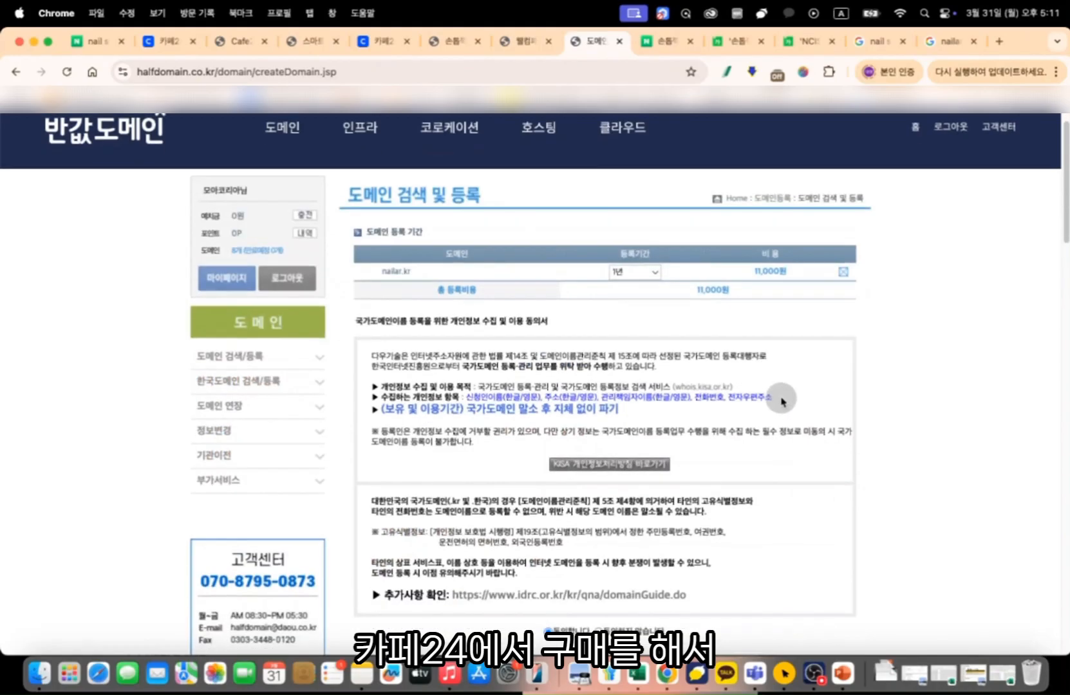
{"action": "scroll", "coordinate": [867, 409], "scroll_direction": "up", "scroll_amount": 1}
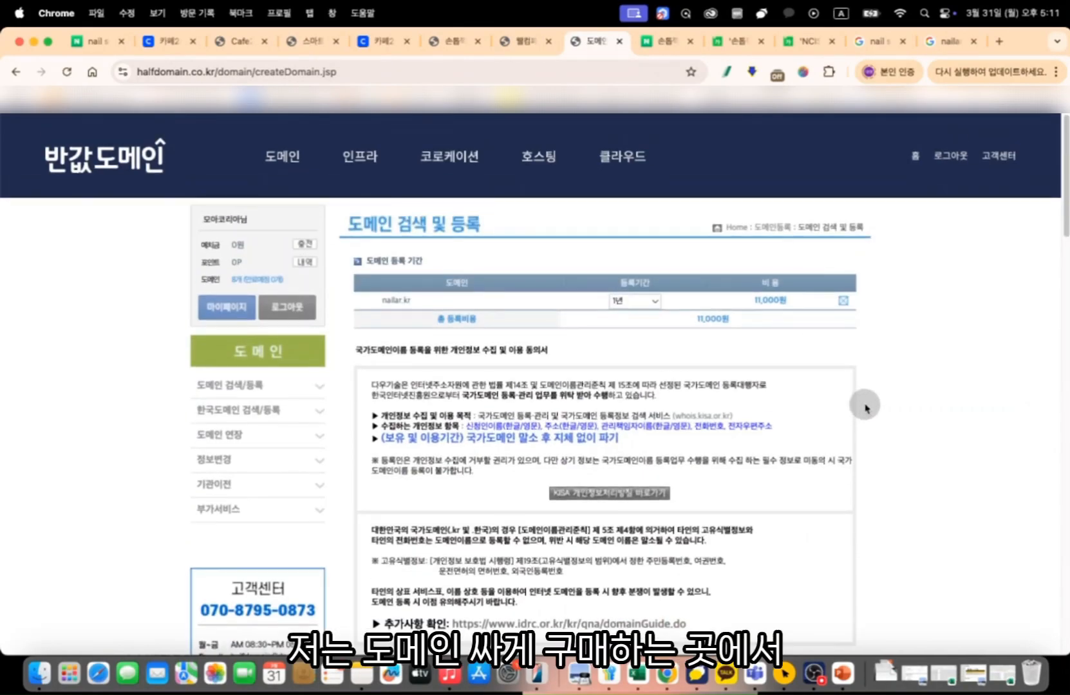
{"action": "scroll", "coordinate": [879, 415], "scroll_direction": "down", "scroll_amount": 10}
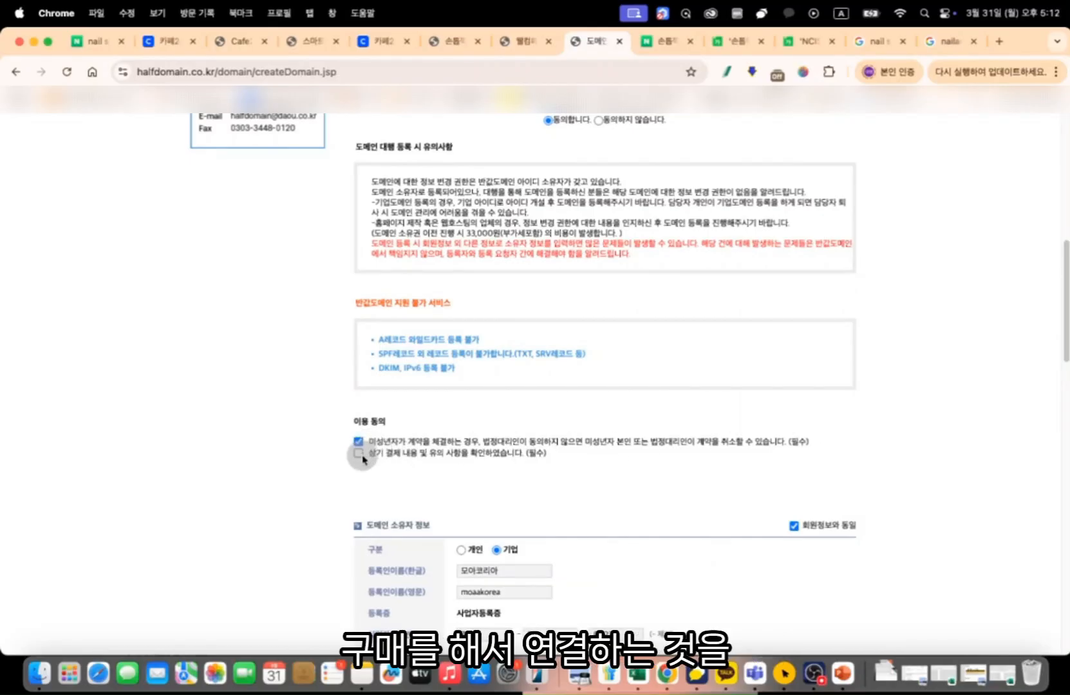
{"action": "scroll", "coordinate": [640, 468], "scroll_direction": "down", "scroll_amount": 6}
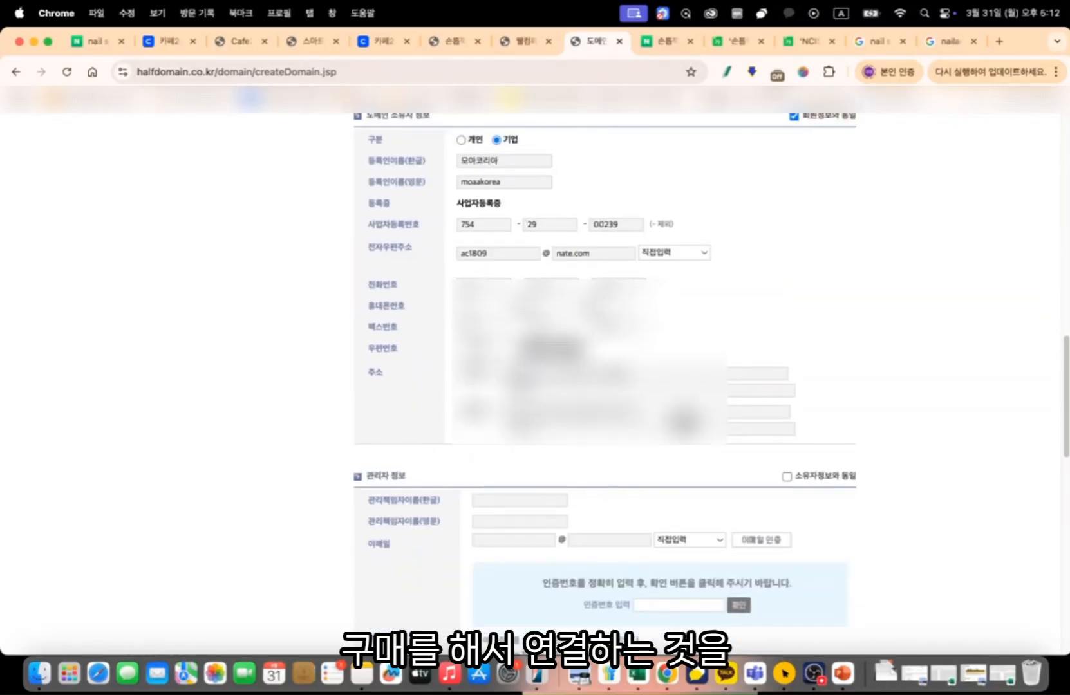
{"action": "scroll", "coordinate": [800, 406], "scroll_direction": "up", "scroll_amount": 3}
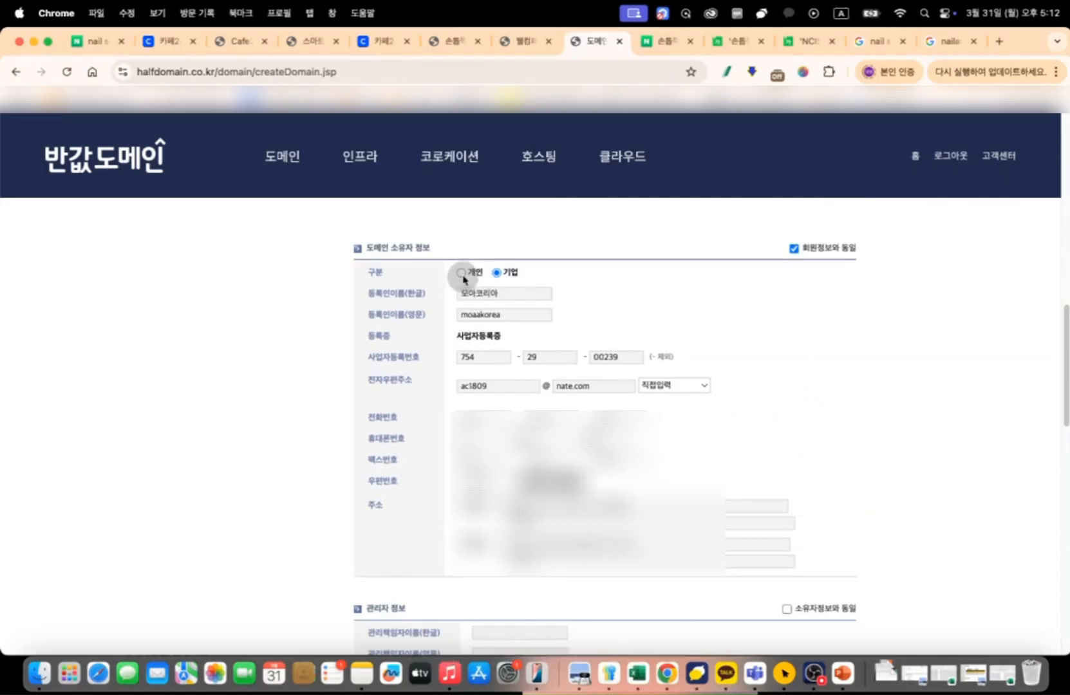
{"action": "left_click", "coordinate": [461, 273]}
{"action": "scroll", "coordinate": [821, 386], "scroll_direction": "down", "scroll_amount": 6}
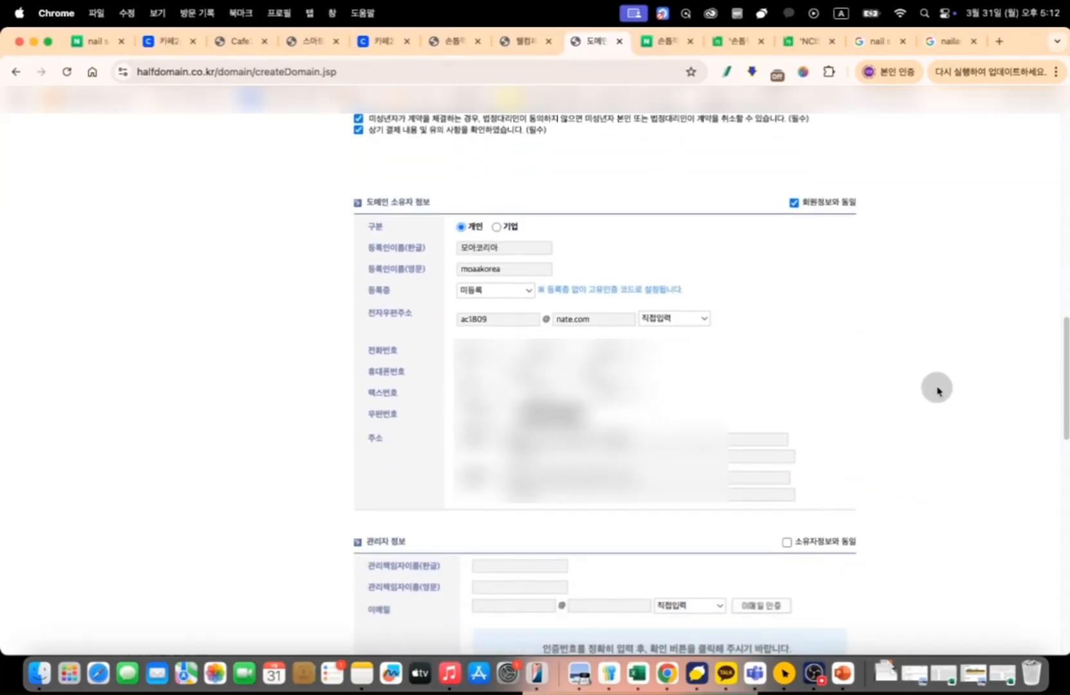
{"action": "left_click", "coordinate": [787, 248]}
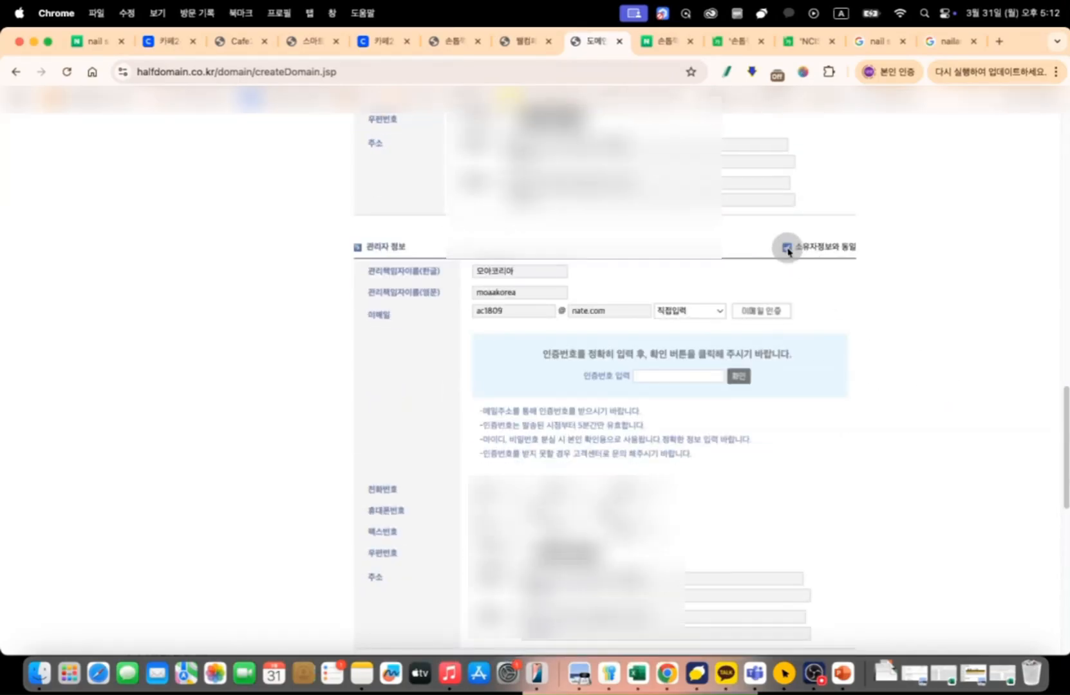
Enter and confirm the administrator's e-mail verification code.
{"action": "scroll", "coordinate": [910, 296], "scroll_direction": "up", "scroll_amount": 5}
{"action": "scroll", "coordinate": [910, 312], "scroll_direction": "down", "scroll_amount": 5}
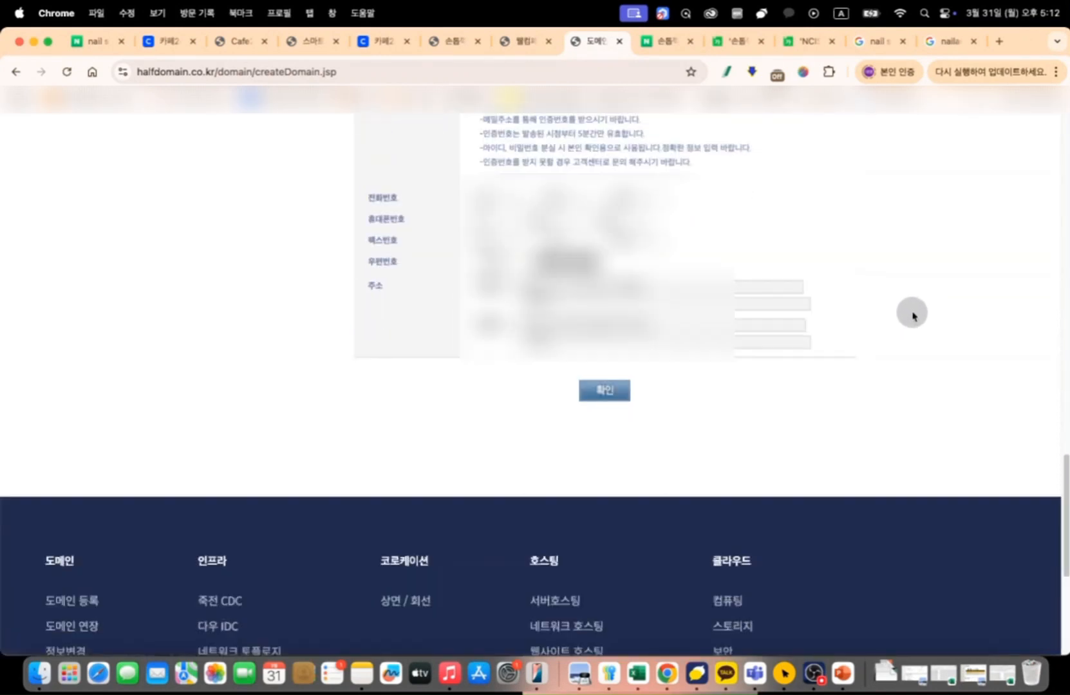
{"action": "scroll", "coordinate": [910, 313], "scroll_direction": "up", "scroll_amount": 4}
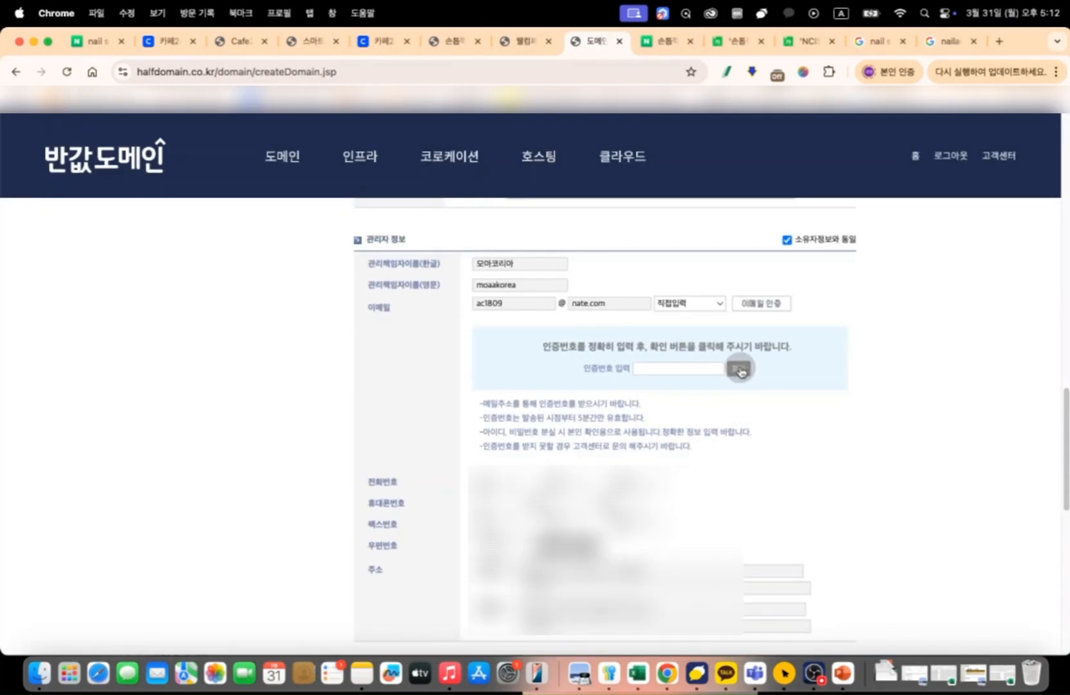
{"action": "left_click", "coordinate": [739, 370]}
{"action": "left_click", "coordinate": [656, 159]}
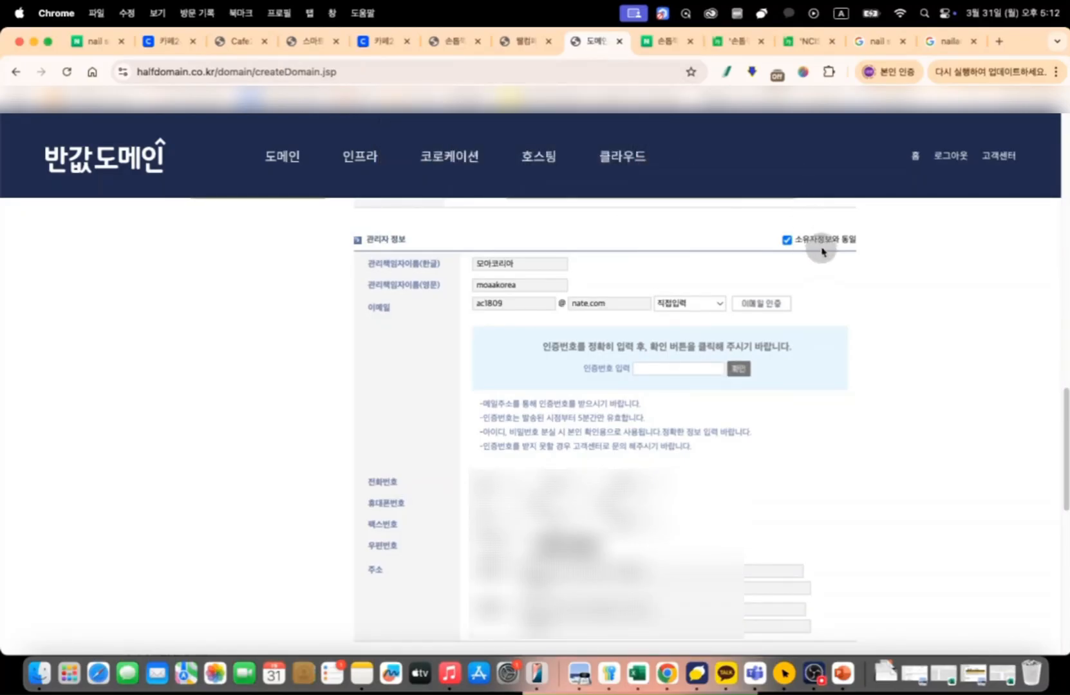
{"action": "left_click", "coordinate": [666, 368]}
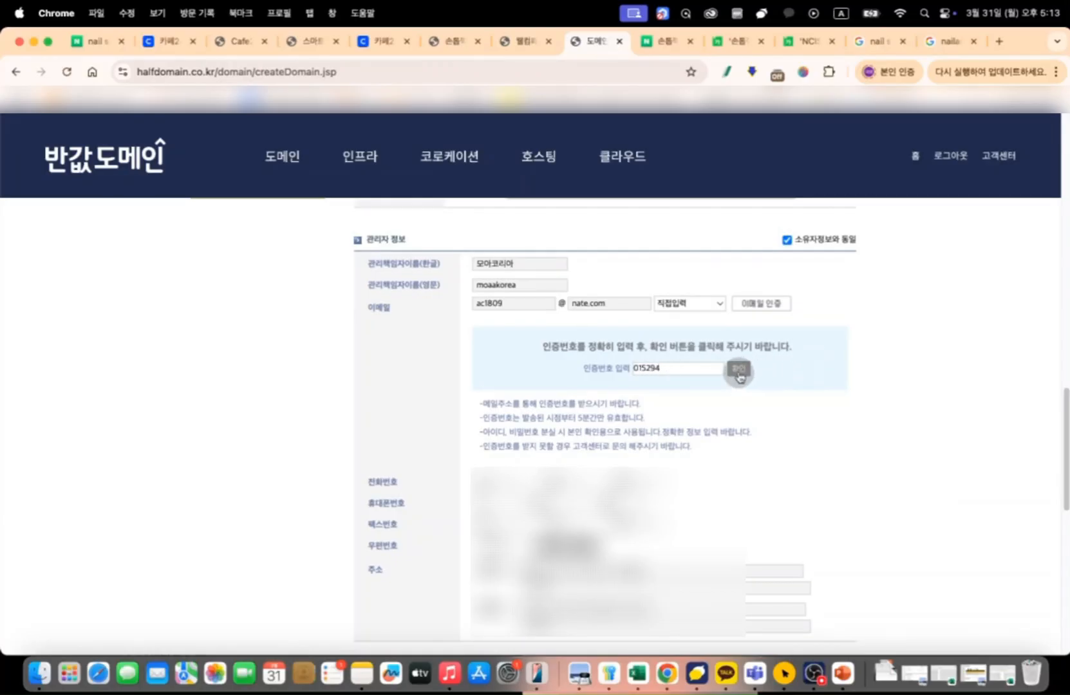
{"action": "left_click", "coordinate": [739, 372]}
{"action": "left_click", "coordinate": [656, 161]}
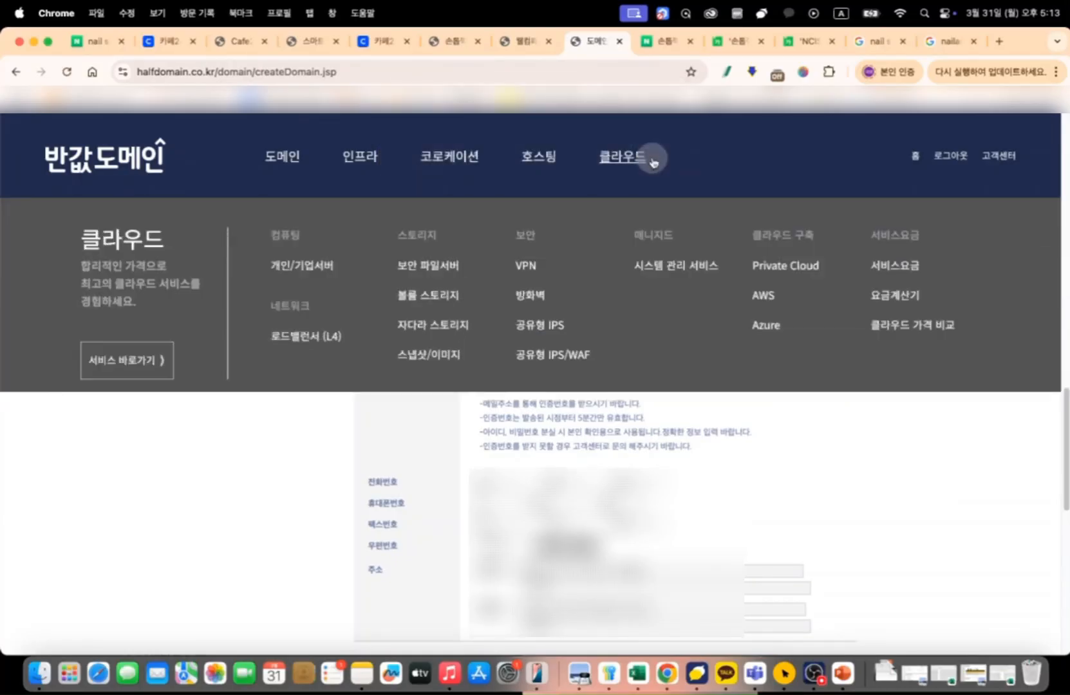
{"action": "scroll", "coordinate": [844, 438], "scroll_direction": "down", "scroll_amount": 5}
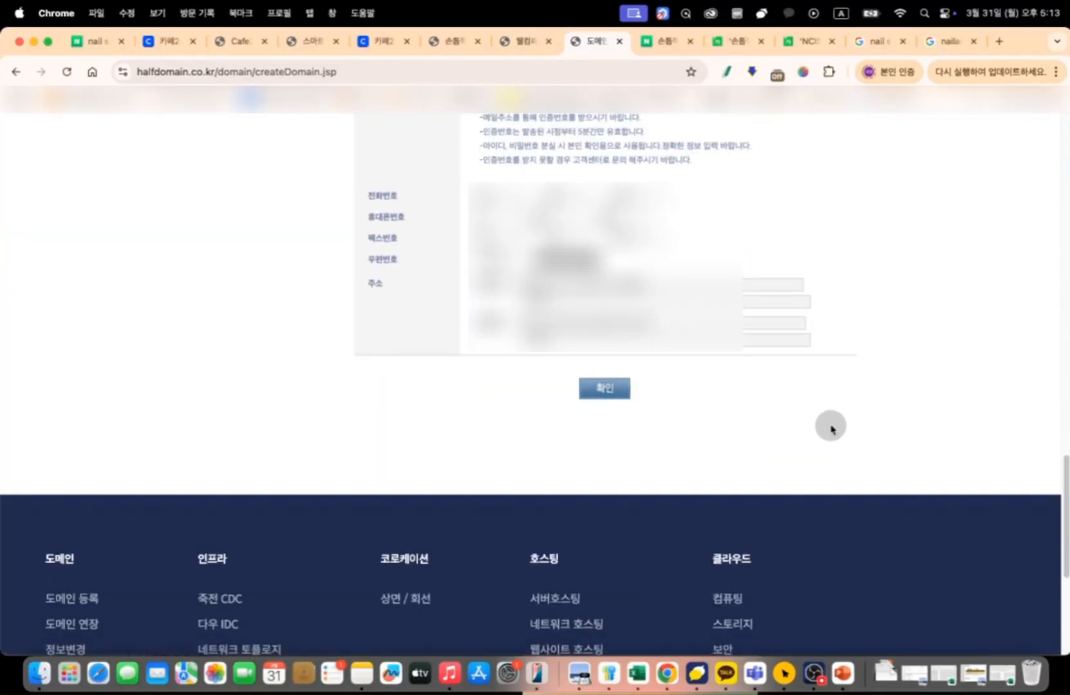
Submit the nailar.kr registration and pay 11,000원 by card through the KCP window.
{"action": "left_click", "coordinate": [603, 389]}
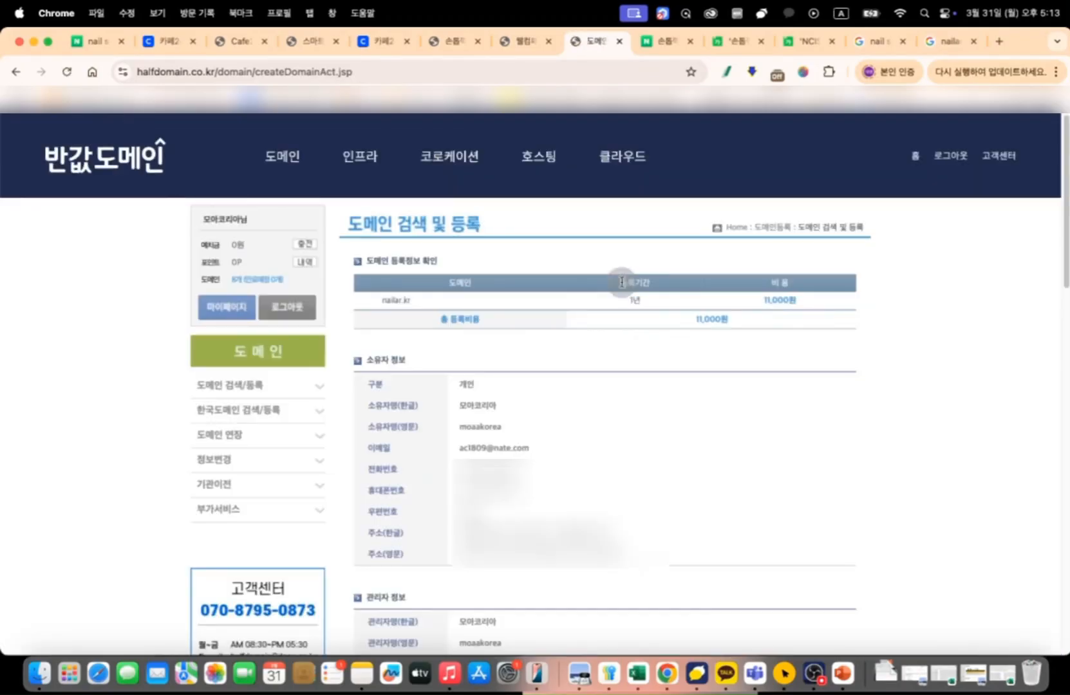
{"action": "scroll", "coordinate": [736, 314], "scroll_direction": "down", "scroll_amount": 5}
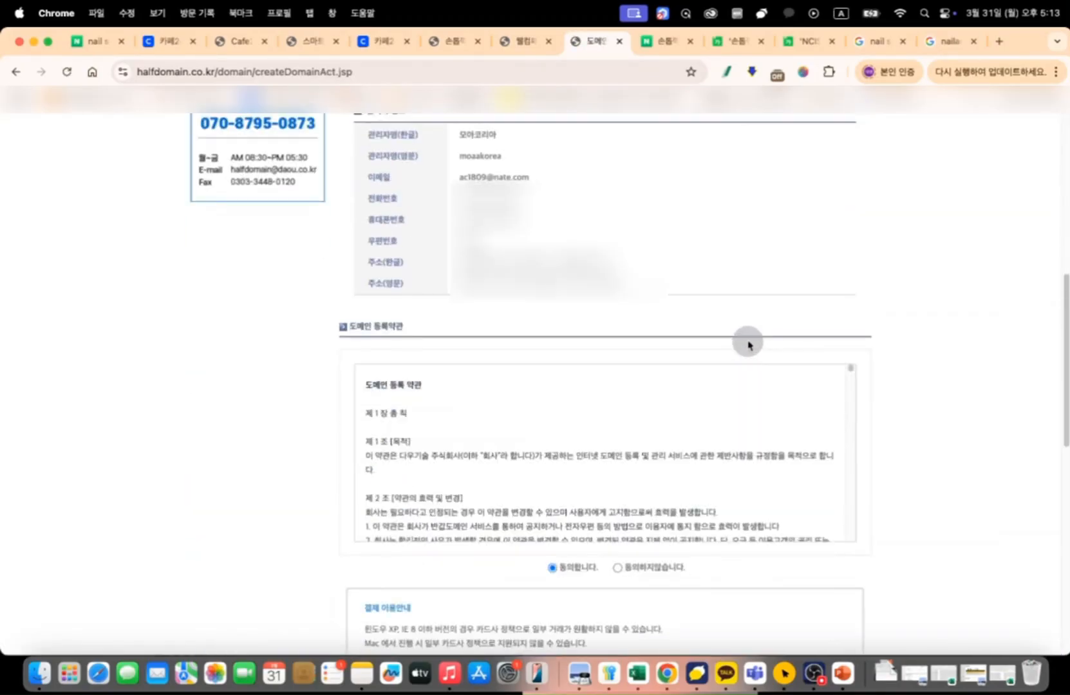
{"action": "scroll", "coordinate": [934, 348], "scroll_direction": "down", "scroll_amount": 2}
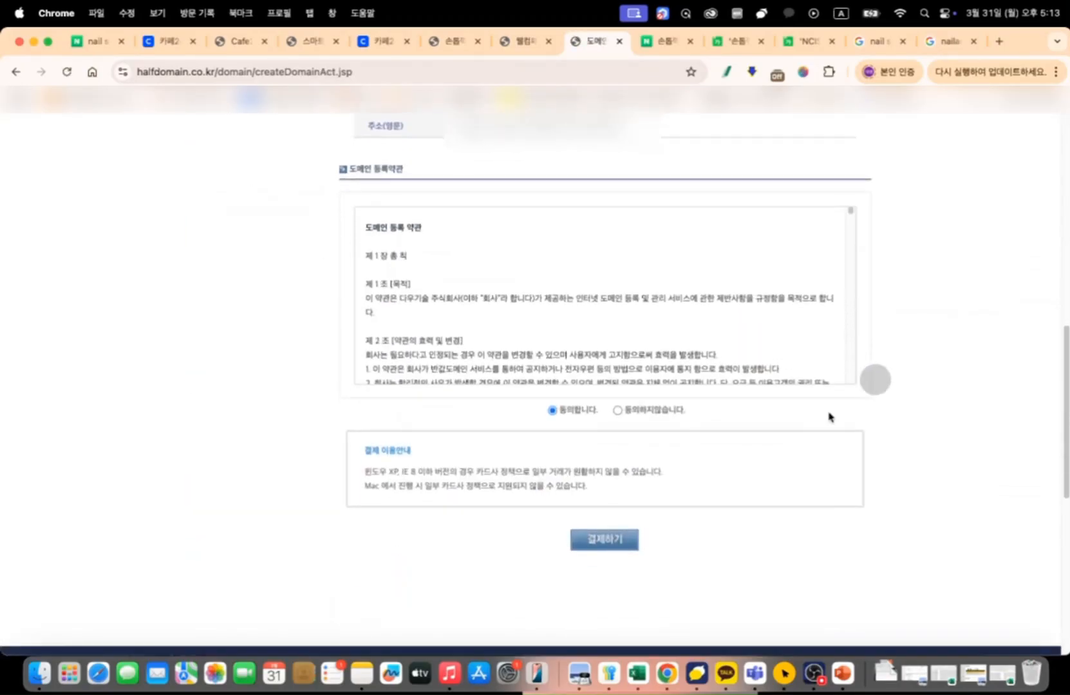
{"action": "left_click", "coordinate": [619, 550]}
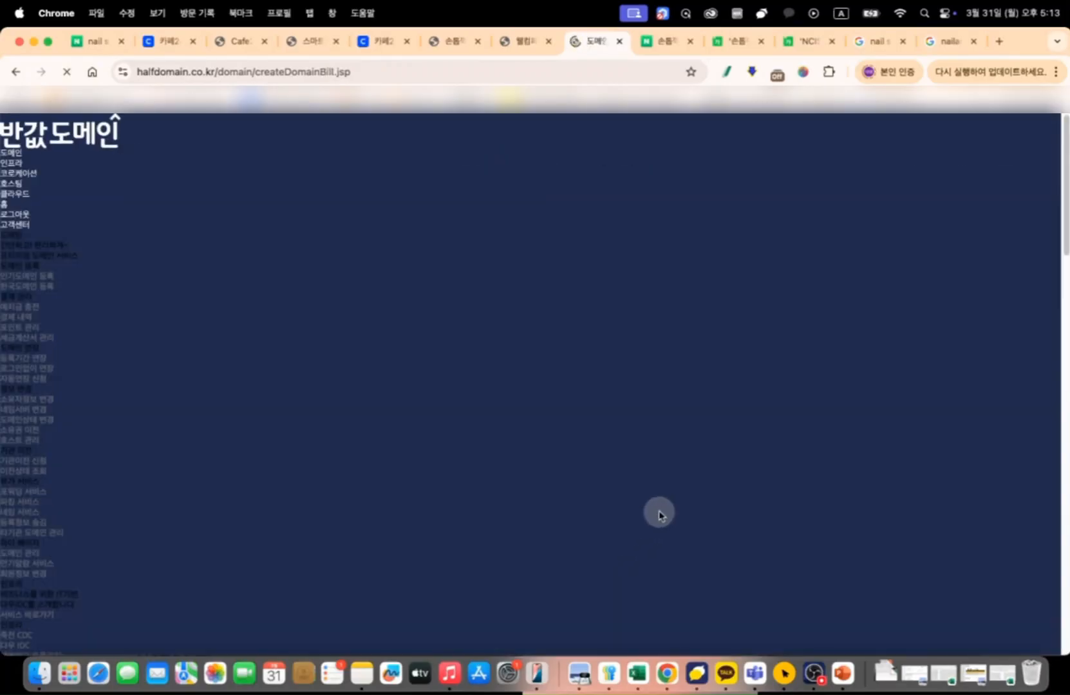
{"action": "scroll", "coordinate": [736, 470], "scroll_direction": "down", "scroll_amount": 1}
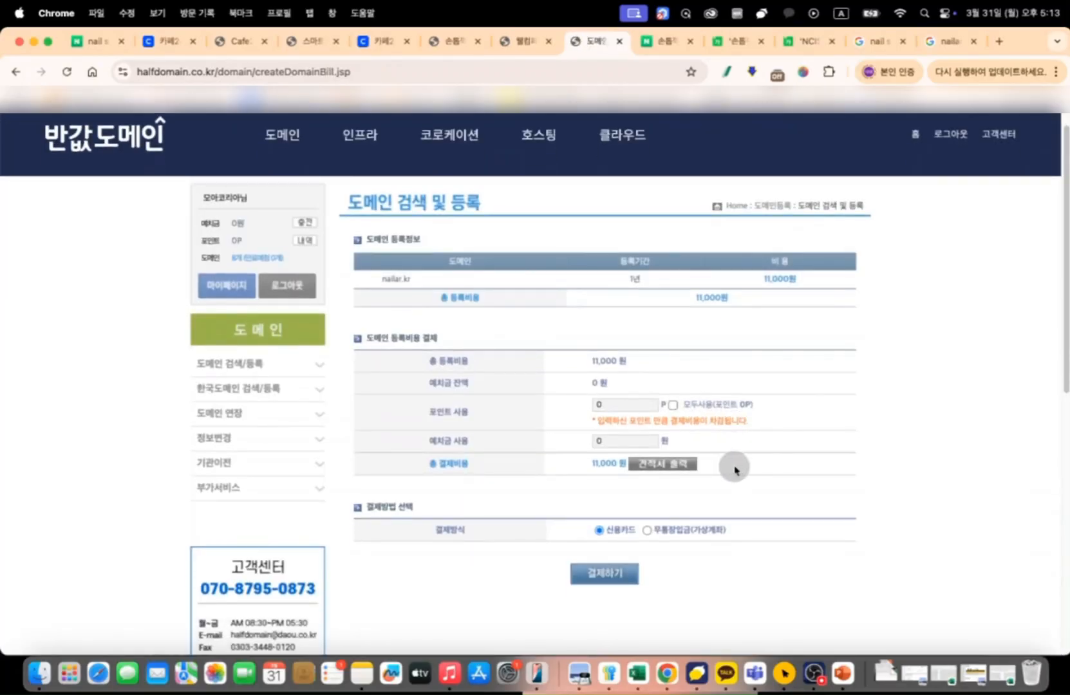
{"action": "left_click", "coordinate": [629, 574]}
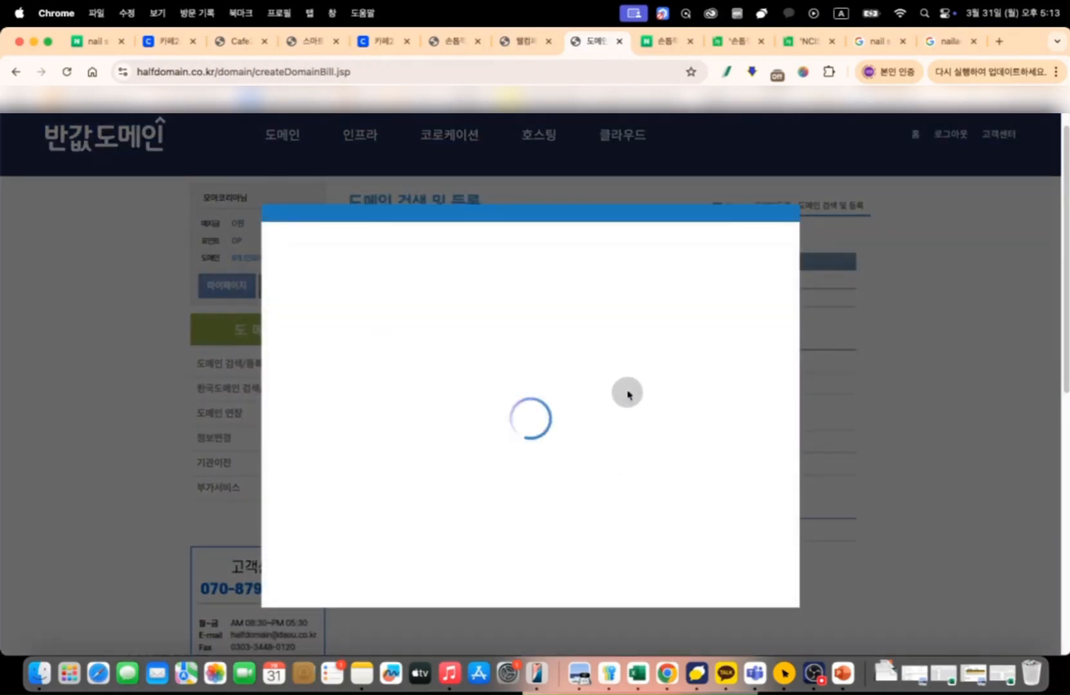
{"action": "left_click", "coordinate": [553, 320]}
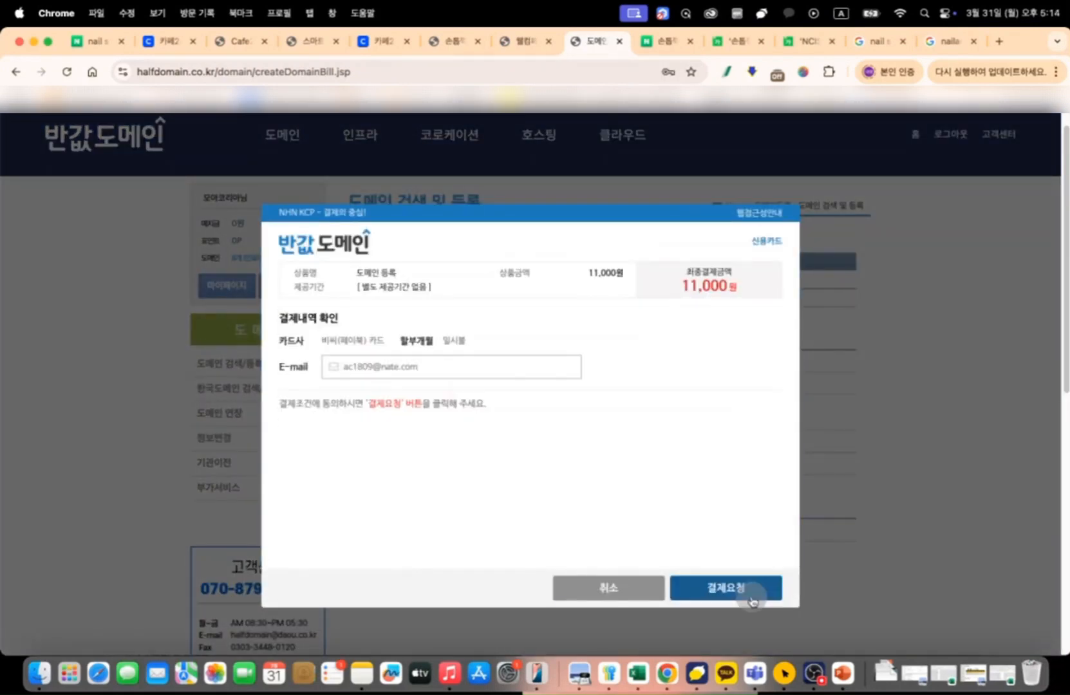
{"action": "left_click", "coordinate": [752, 589]}
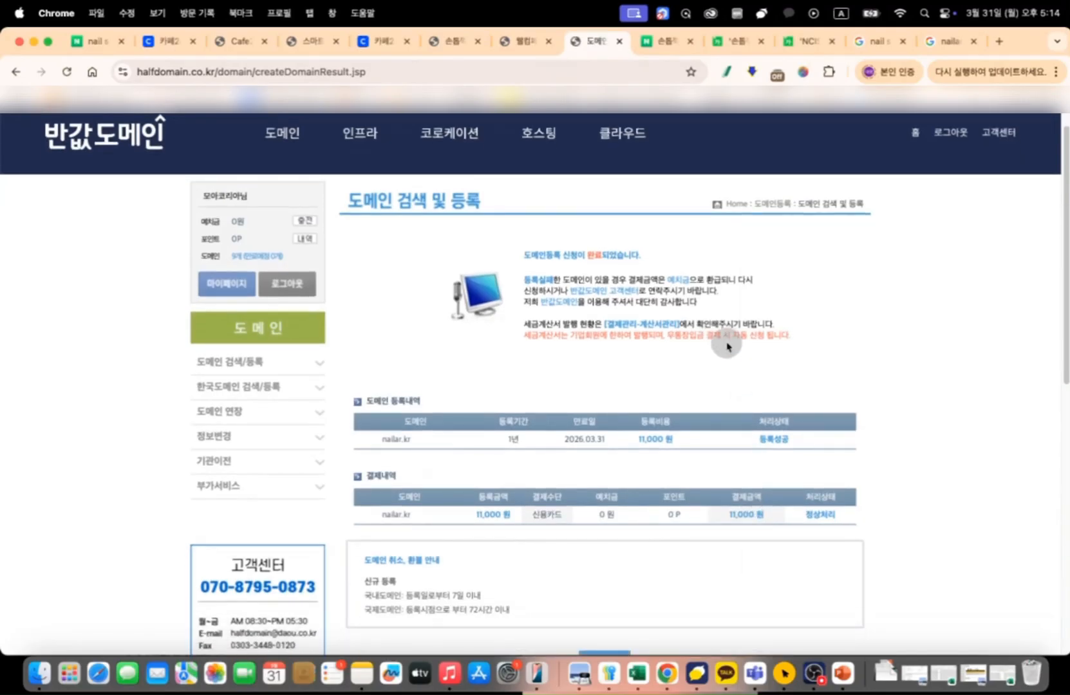
{"action": "scroll", "coordinate": [724, 331], "scroll_direction": "down", "scroll_amount": 1}
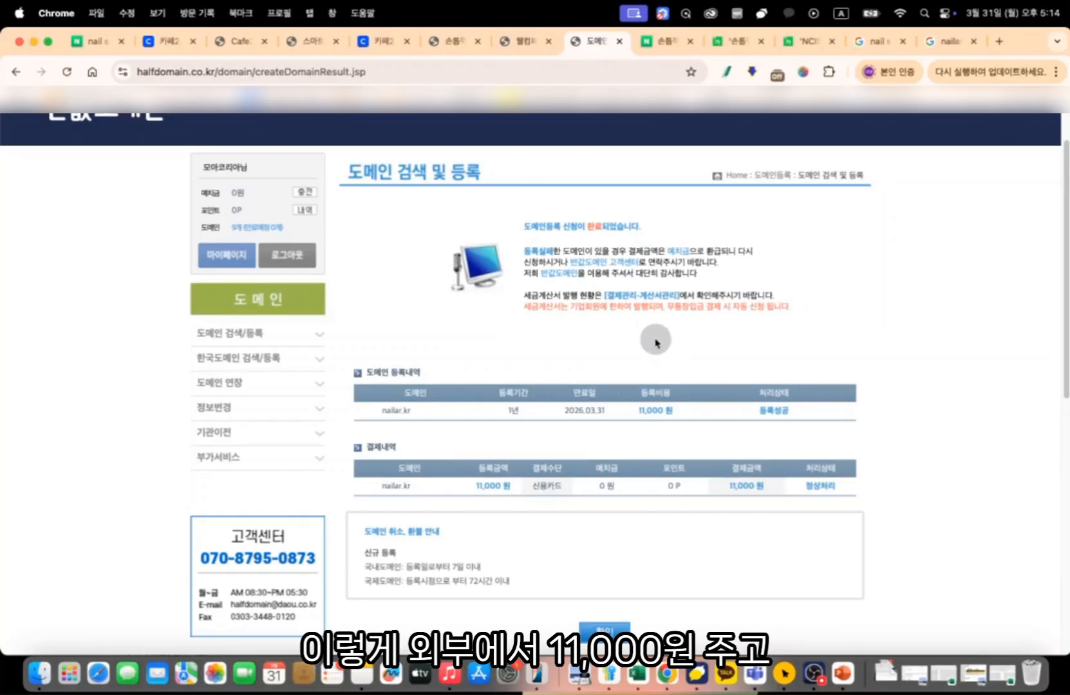
{"action": "scroll", "coordinate": [655, 342], "scroll_direction": "down", "scroll_amount": 4}
{"action": "scroll", "coordinate": [716, 387], "scroll_direction": "up", "scroll_amount": 2}
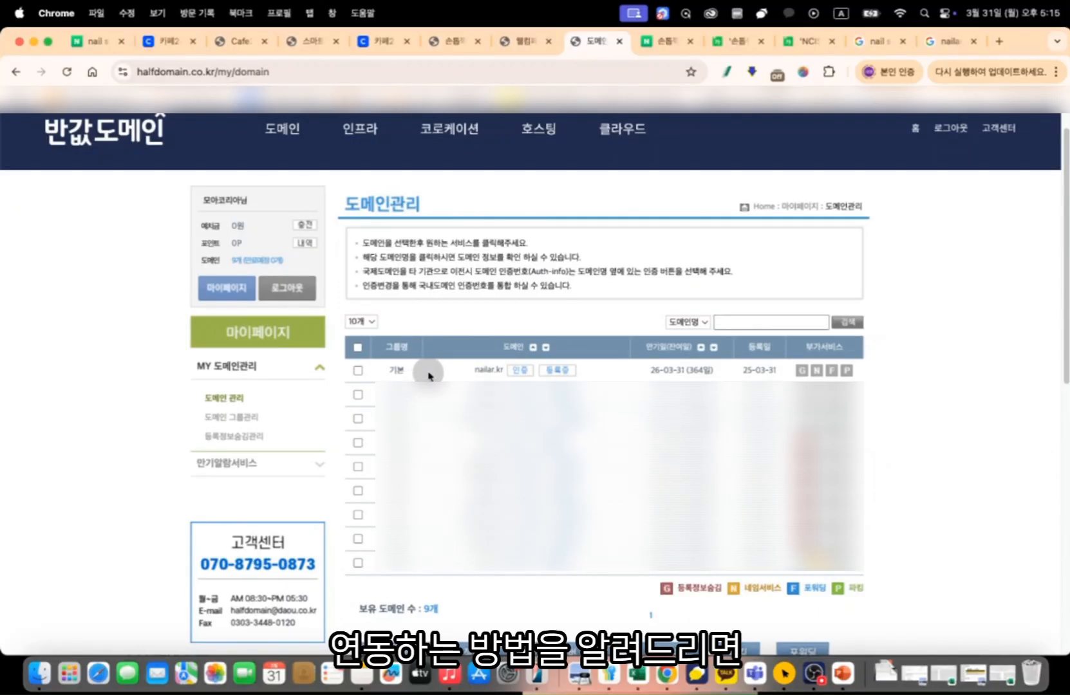
Select nailar.kr in Halfdomain's domain list and open its nameserver change page.
{"action": "left_click", "coordinate": [358, 373]}
{"action": "scroll", "coordinate": [612, 456], "scroll_direction": "down", "scroll_amount": 1}
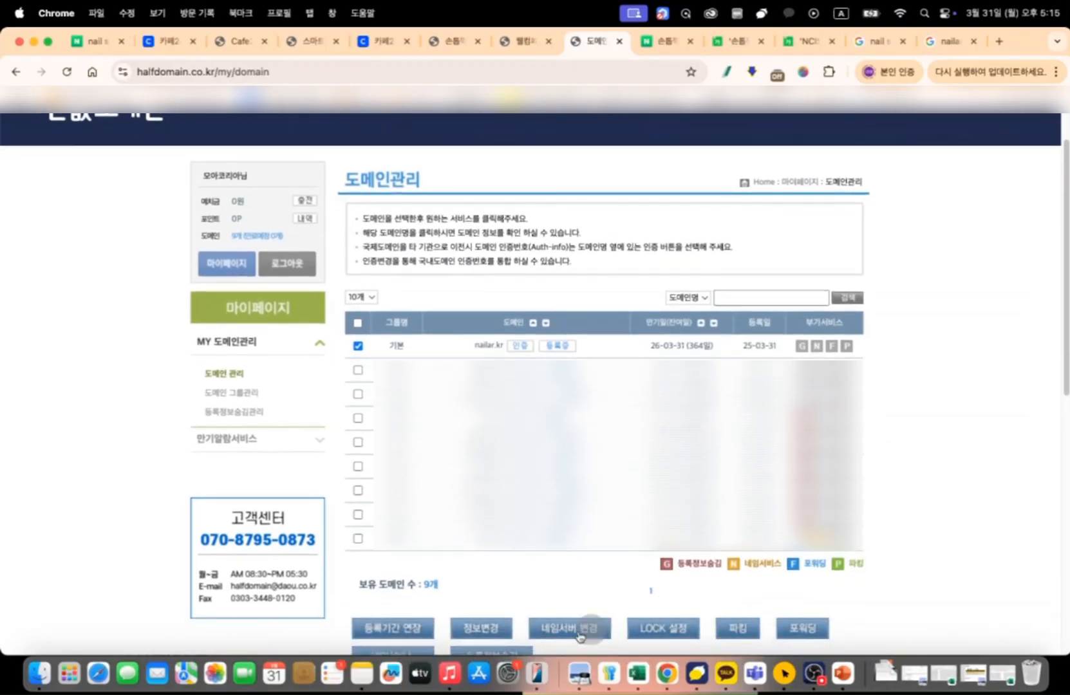
{"action": "left_click", "coordinate": [580, 629]}
{"action": "scroll", "coordinate": [647, 444], "scroll_direction": "down", "scroll_amount": 5}
{"action": "scroll", "coordinate": [708, 360], "scroll_direction": "up", "scroll_amount": 3}
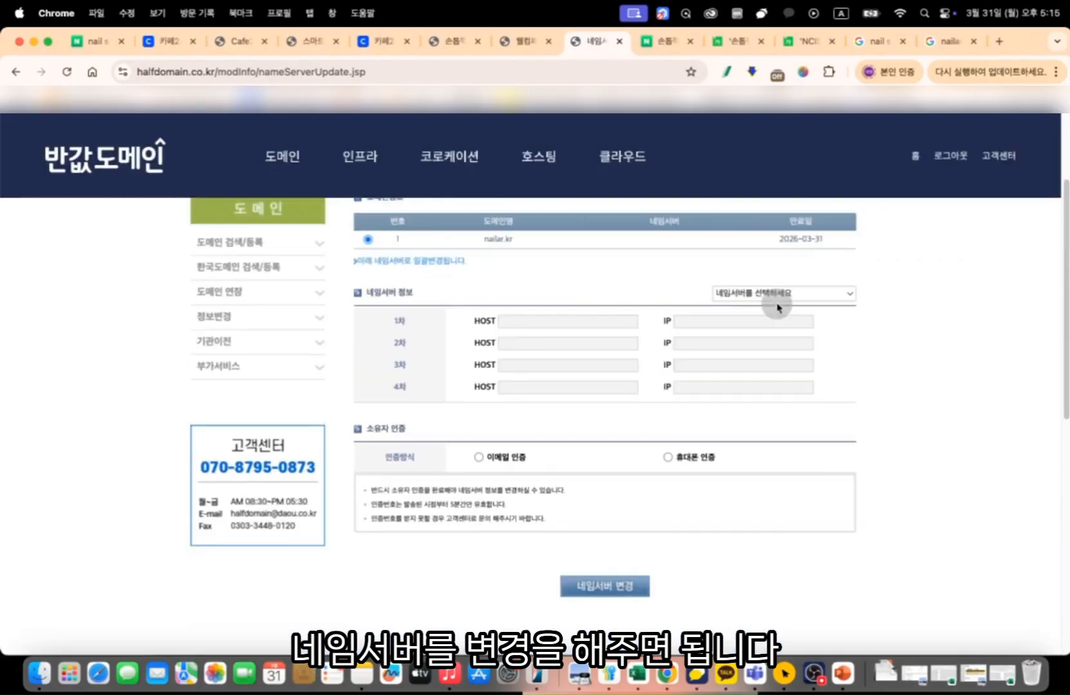
{"action": "scroll", "coordinate": [779, 308], "scroll_direction": "up", "scroll_amount": 4}
Set nameserver entry to 직접입력, move the page to its own window, and open Cafe24's 기본 설정.
{"action": "left_click", "coordinate": [783, 438]}
{"action": "left_click", "coordinate": [781, 466]}
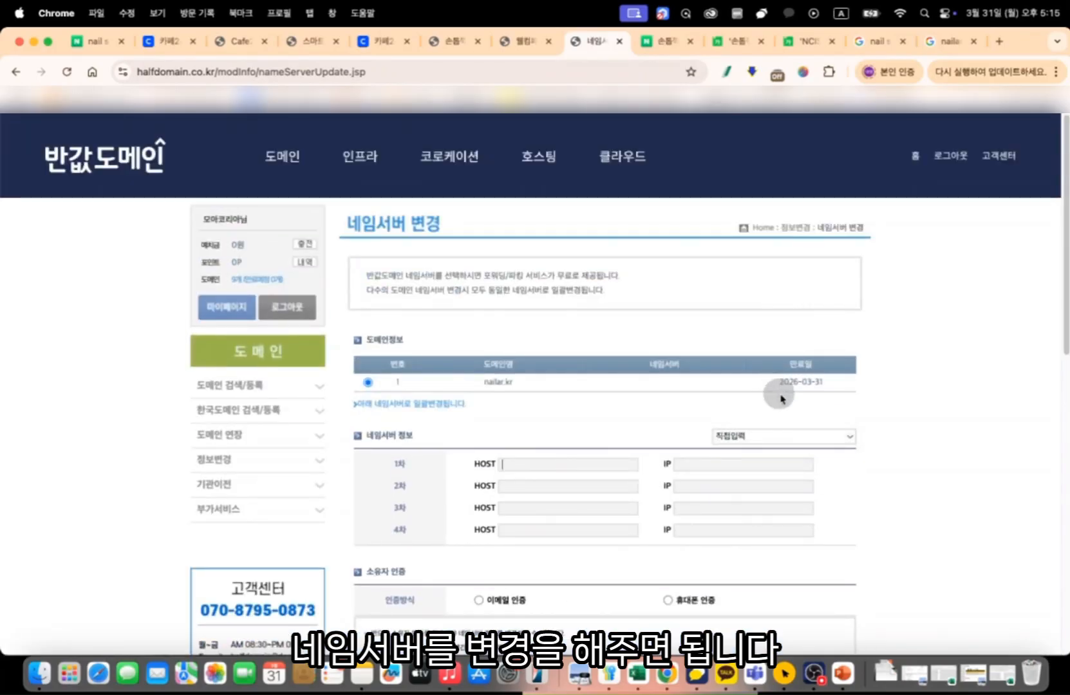
{"action": "left_click_drag", "start_coordinate": [615, 40], "coordinate": [515, 93]}
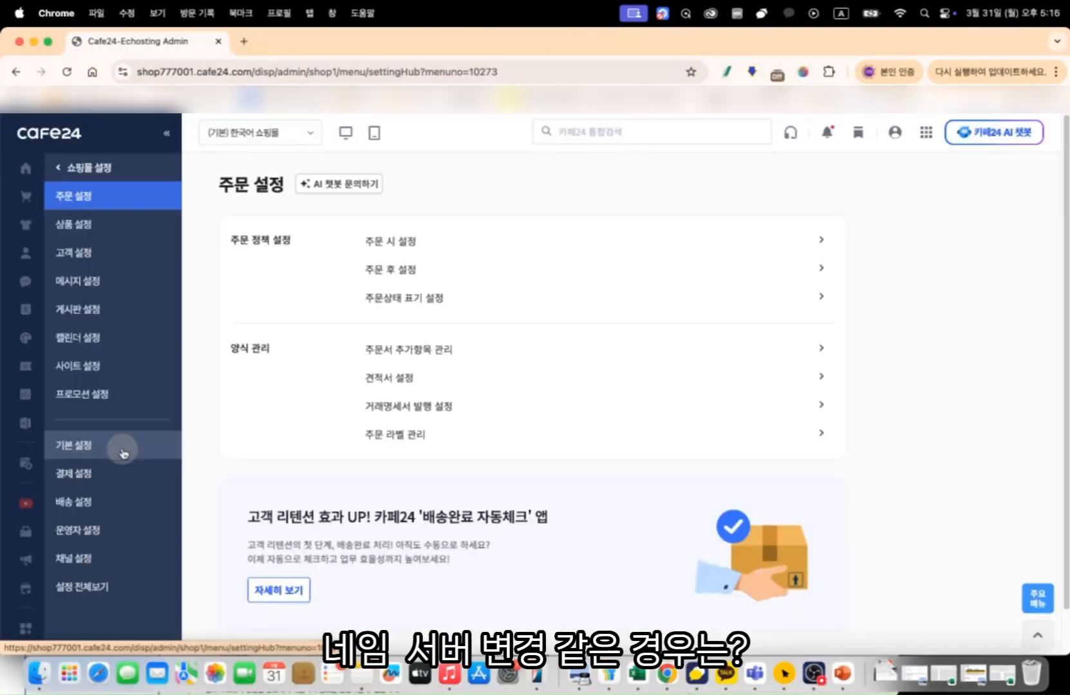
{"action": "left_click", "coordinate": [129, 445]}
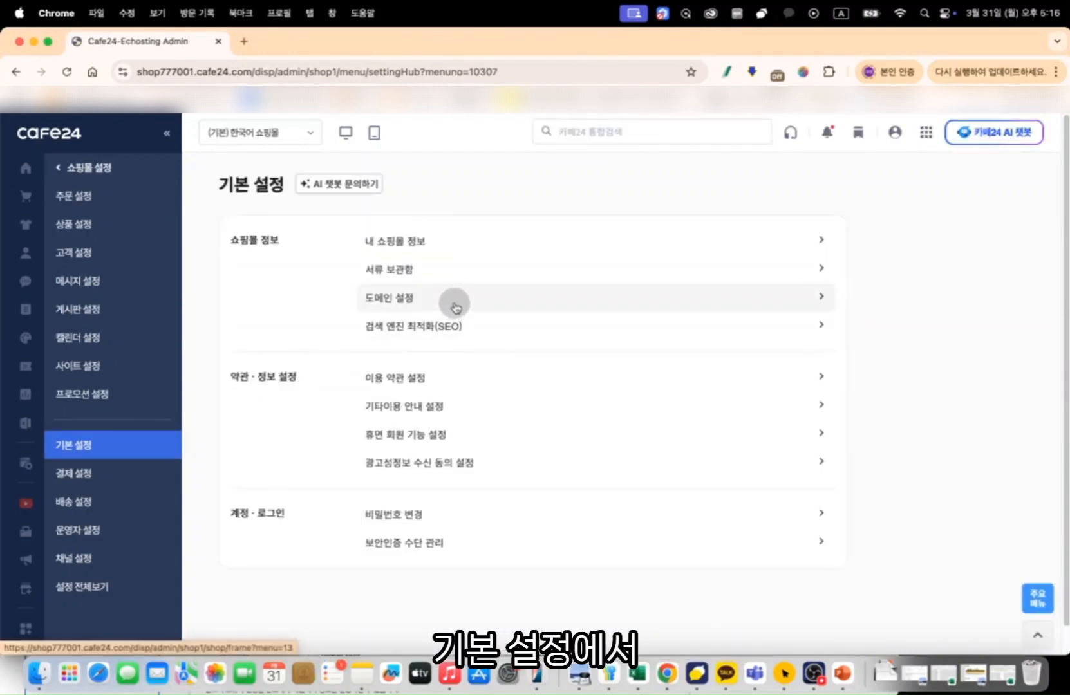
On Cafe24's 보유 도메인 연결하기 page, submit nailar.kr to confirm it can be connected.
{"action": "left_click", "coordinate": [455, 308]}
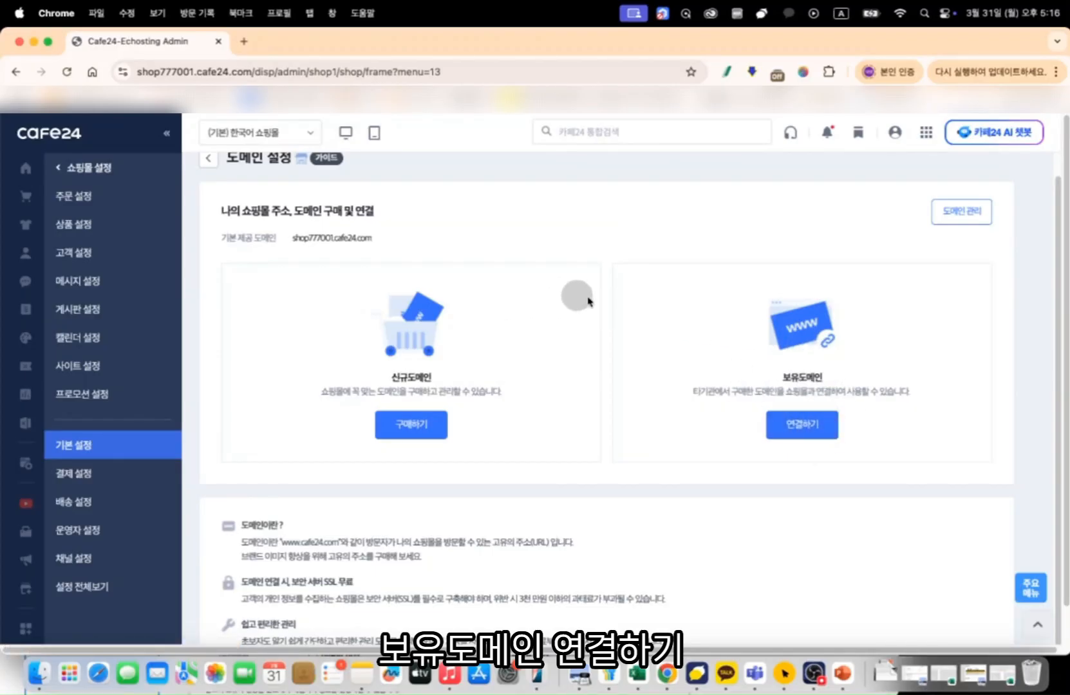
{"action": "left_click", "coordinate": [817, 373]}
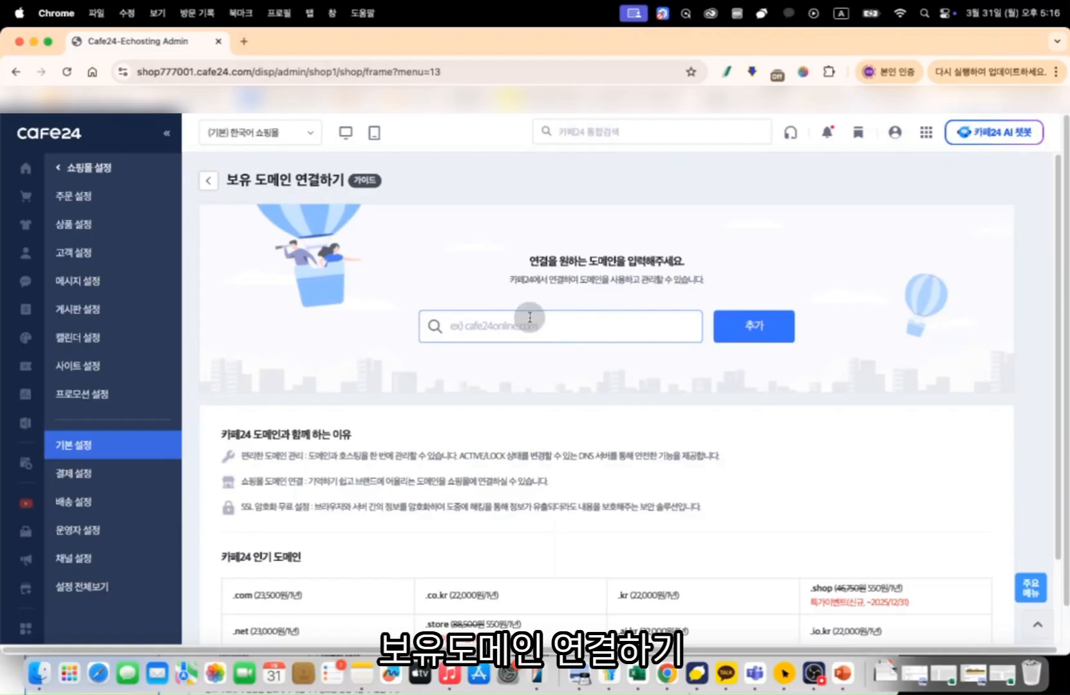
{"action": "left_click_drag", "start_coordinate": [599, 41], "coordinate": [758, 90]}
{"action": "left_click", "coordinate": [154, 356]}
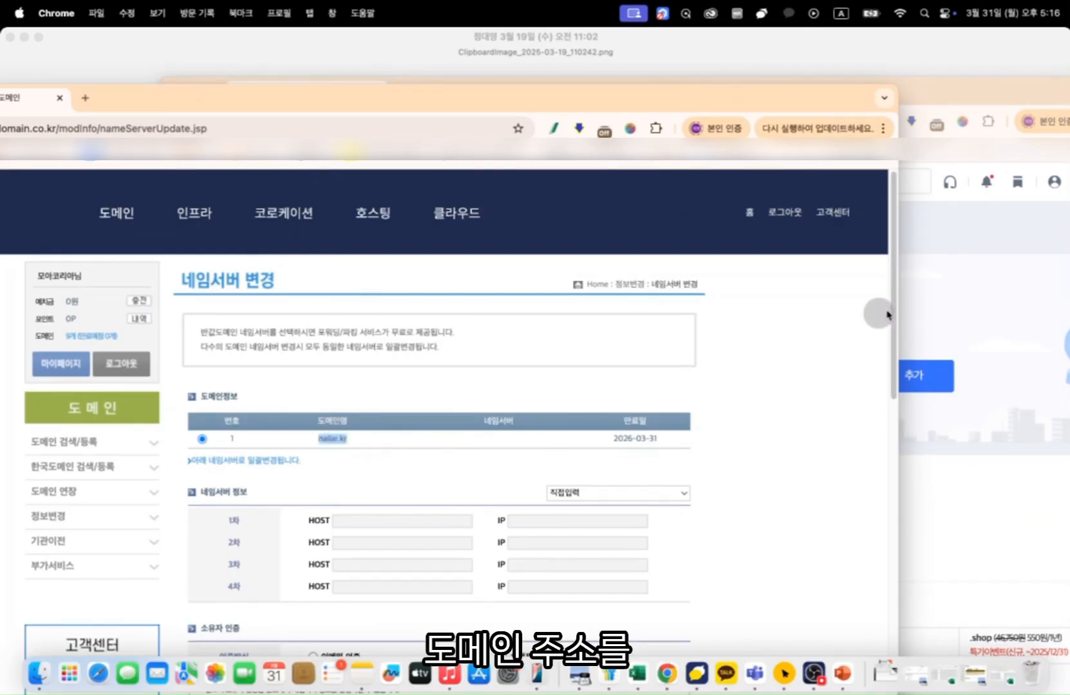
{"action": "left_click", "coordinate": [1024, 310]}
{"action": "type", "text": "nailar.kr"}
{"action": "key", "text": "Return"}
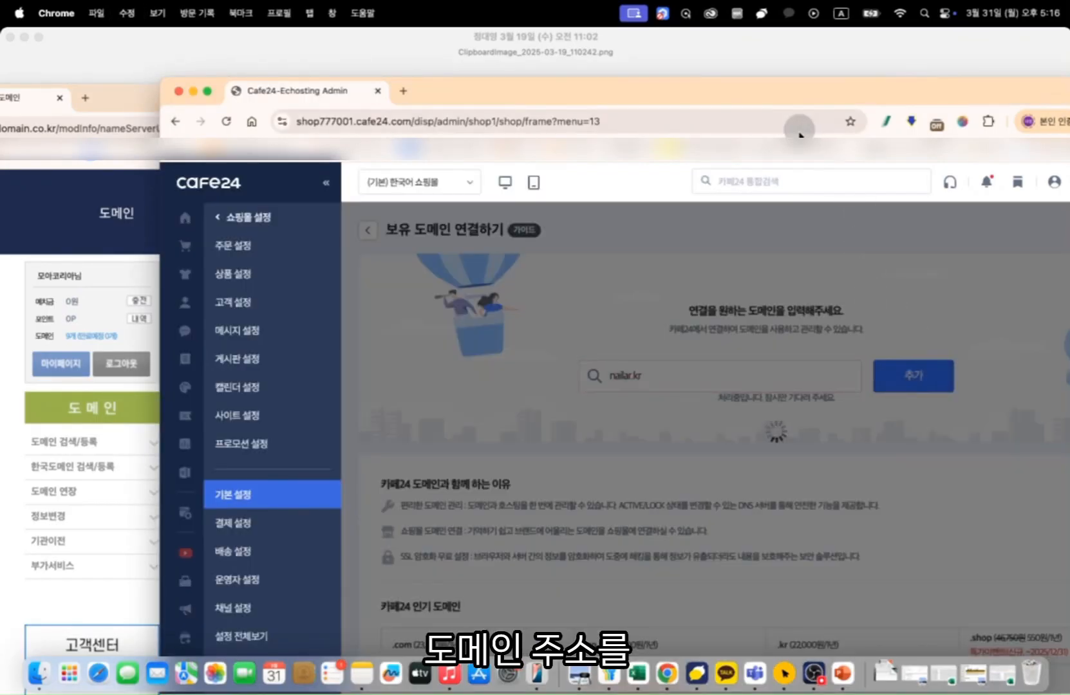
{"action": "left_click_drag", "start_coordinate": [795, 103], "coordinate": [676, 53]}
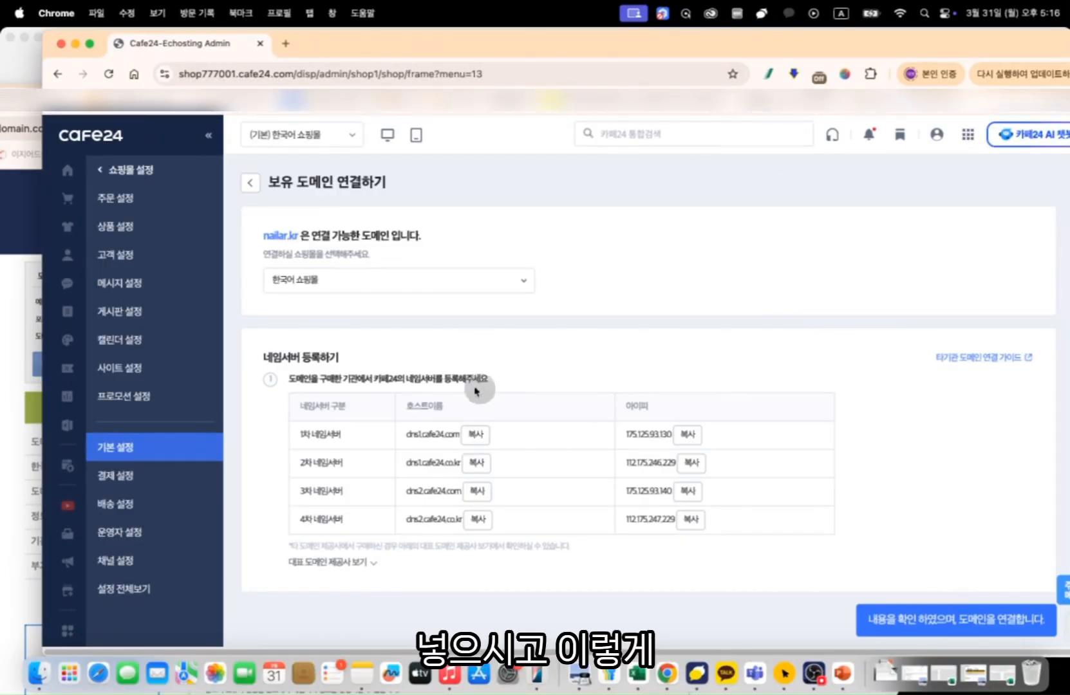
Keep 직접입력 on Halfdomain's form and fill the first host with dns1.cafe24.com.
{"action": "left_click", "coordinate": [391, 295]}
{"action": "left_click", "coordinate": [683, 306]}
{"action": "left_click_drag", "start_coordinate": [392, 40], "coordinate": [681, 58]}
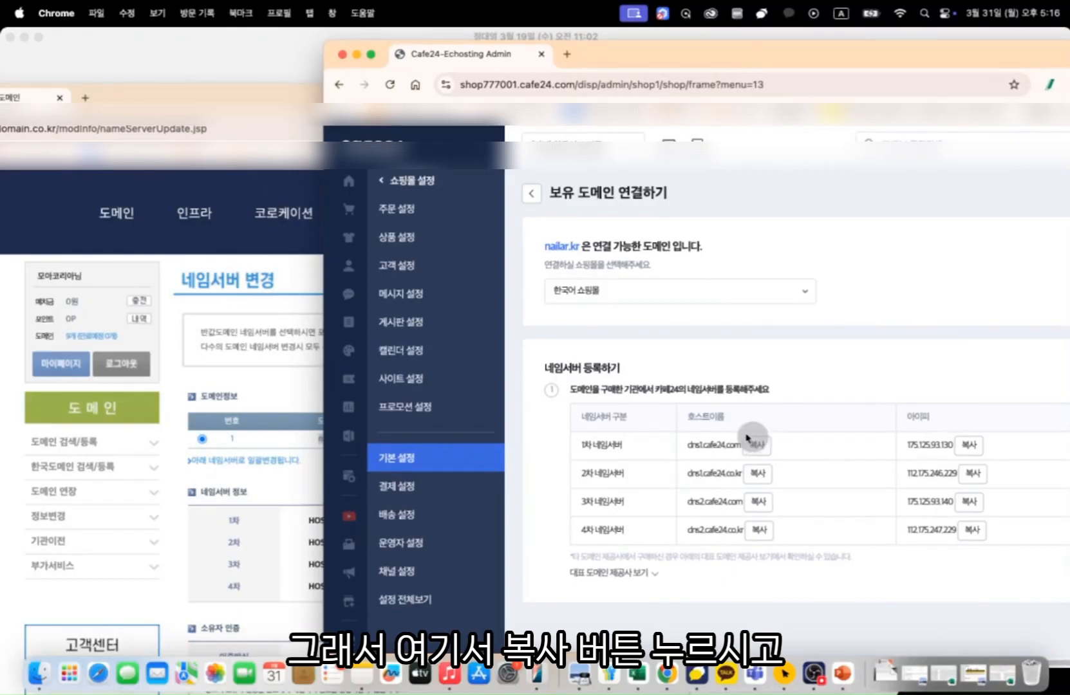
{"action": "left_click", "coordinate": [284, 476]}
{"action": "left_click", "coordinate": [617, 494]}
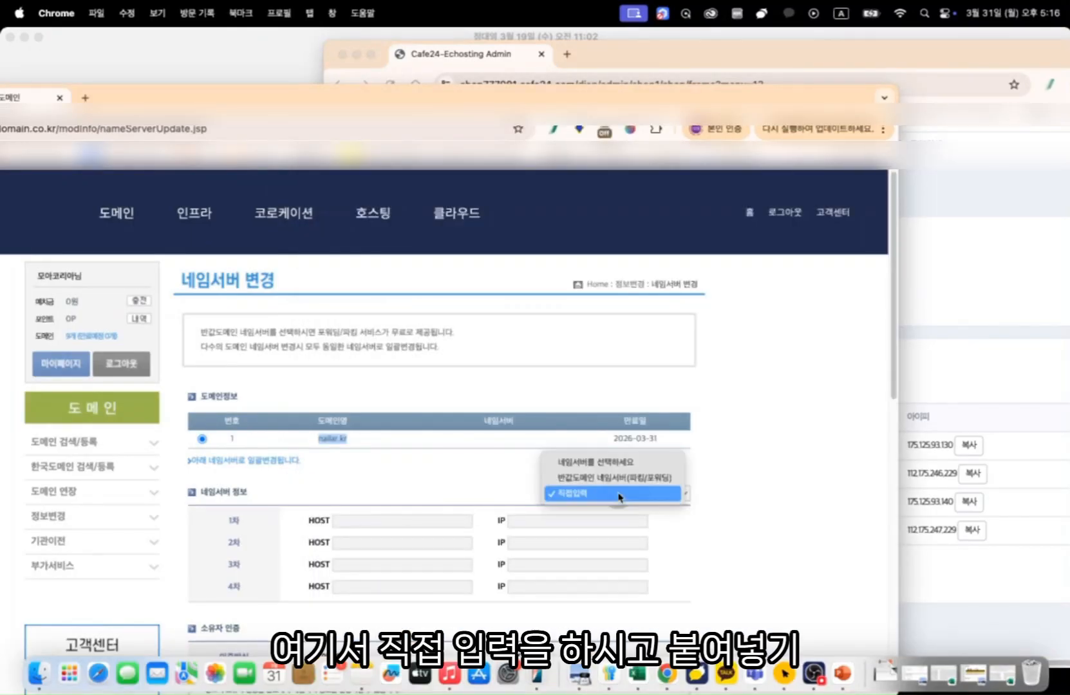
{"action": "left_click", "coordinate": [620, 495]}
{"action": "left_click", "coordinate": [392, 521]}
{"action": "left_click", "coordinate": [398, 541]}
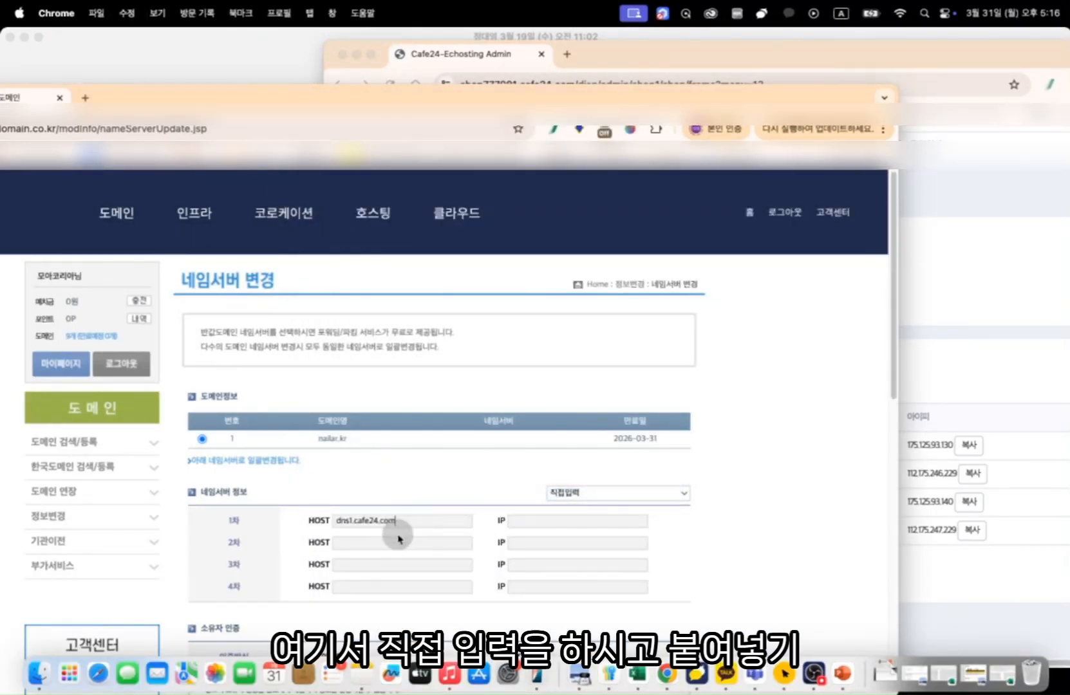
Paste dns1.cafe24.co.kr and dns2.cafe24.com from Cafe24 as the second and third hosts.
{"action": "left_click", "coordinate": [934, 434]}
{"action": "left_click", "coordinate": [749, 480]}
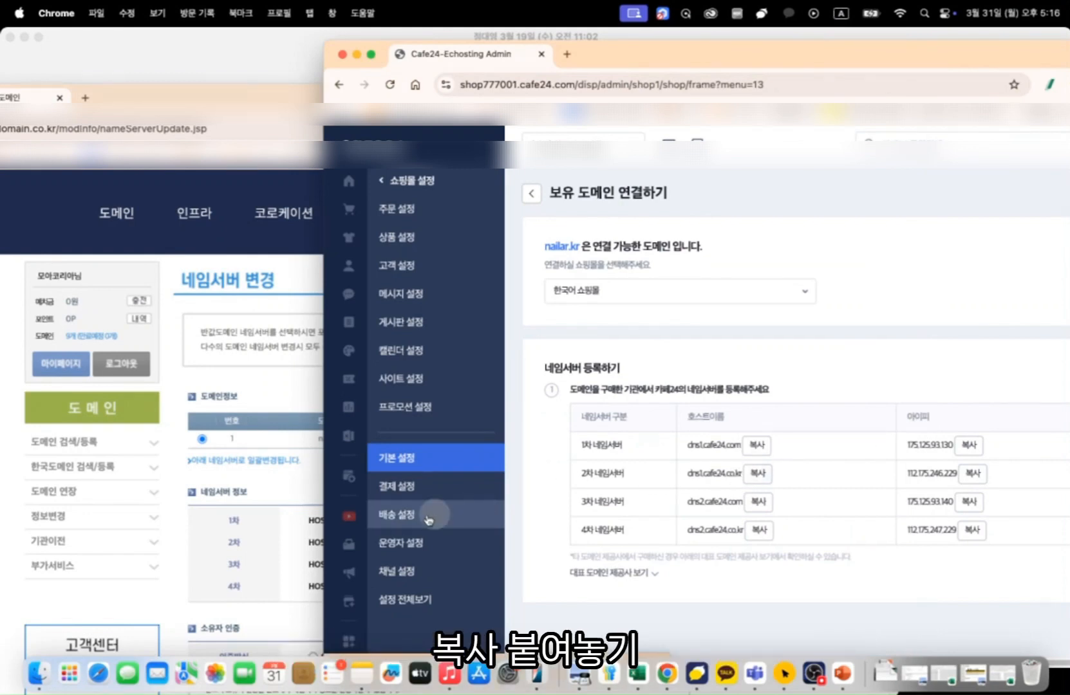
{"action": "left_click", "coordinate": [401, 544]}
{"action": "type", "text": "dns1.cafe24.co.kr"}
{"action": "left_click", "coordinate": [961, 334]}
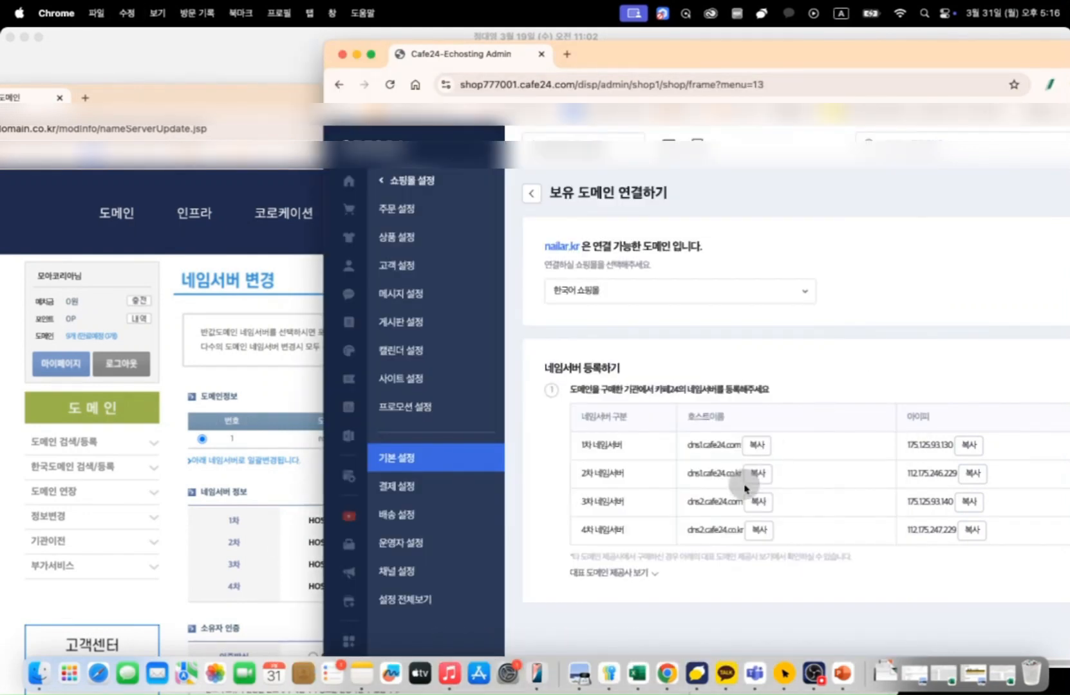
{"action": "left_click", "coordinate": [749, 507]}
{"action": "left_click", "coordinate": [487, 594]}
{"action": "left_click", "coordinate": [437, 562]}
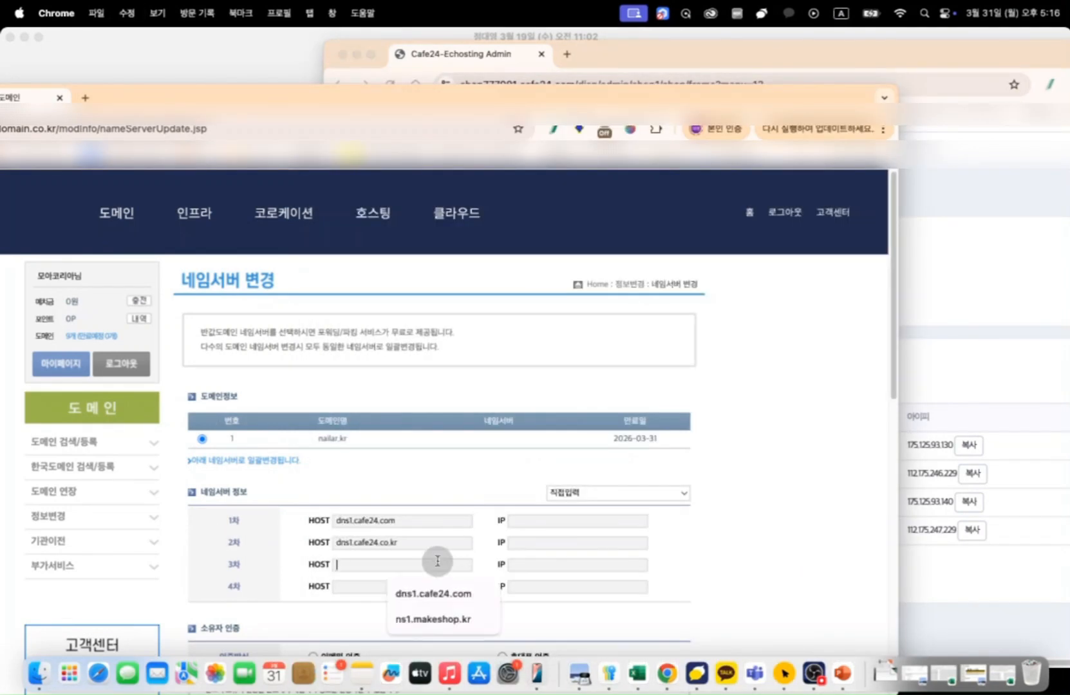
{"action": "key", "text": "super+v"}
Paste dns2.cafe24.co.kr as the fourth host and re-paste dns2.cafe24.com into the third.
{"action": "left_click", "coordinate": [955, 337]}
{"action": "left_click", "coordinate": [757, 531]}
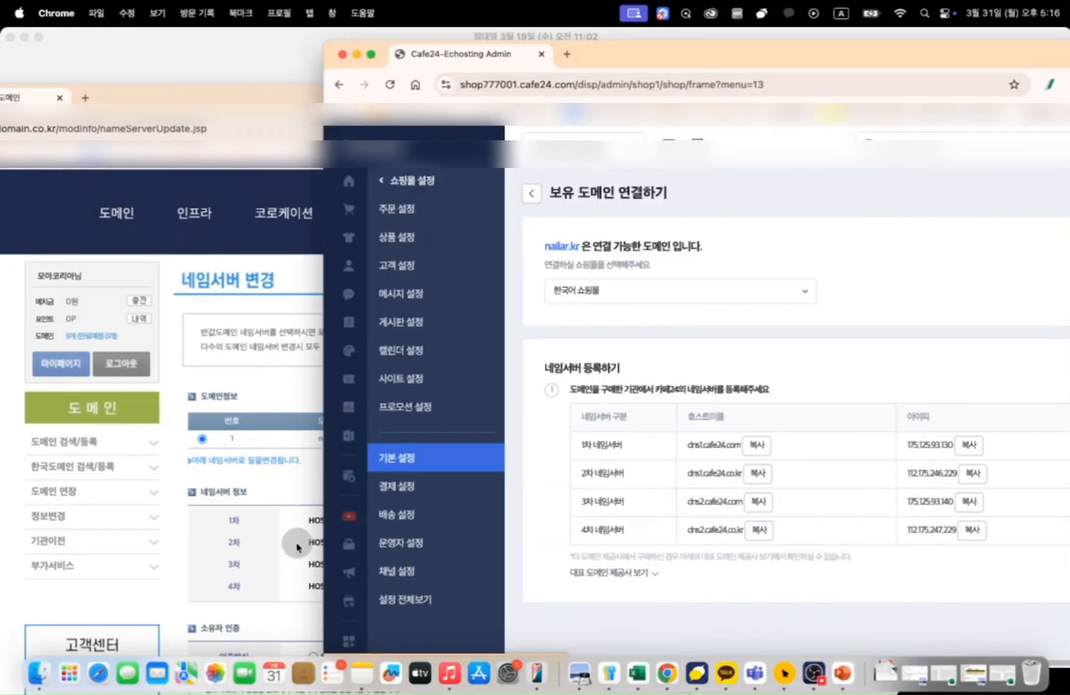
{"action": "left_click", "coordinate": [297, 543]}
{"action": "left_click", "coordinate": [431, 583]}
{"action": "key", "text": "super+v"}
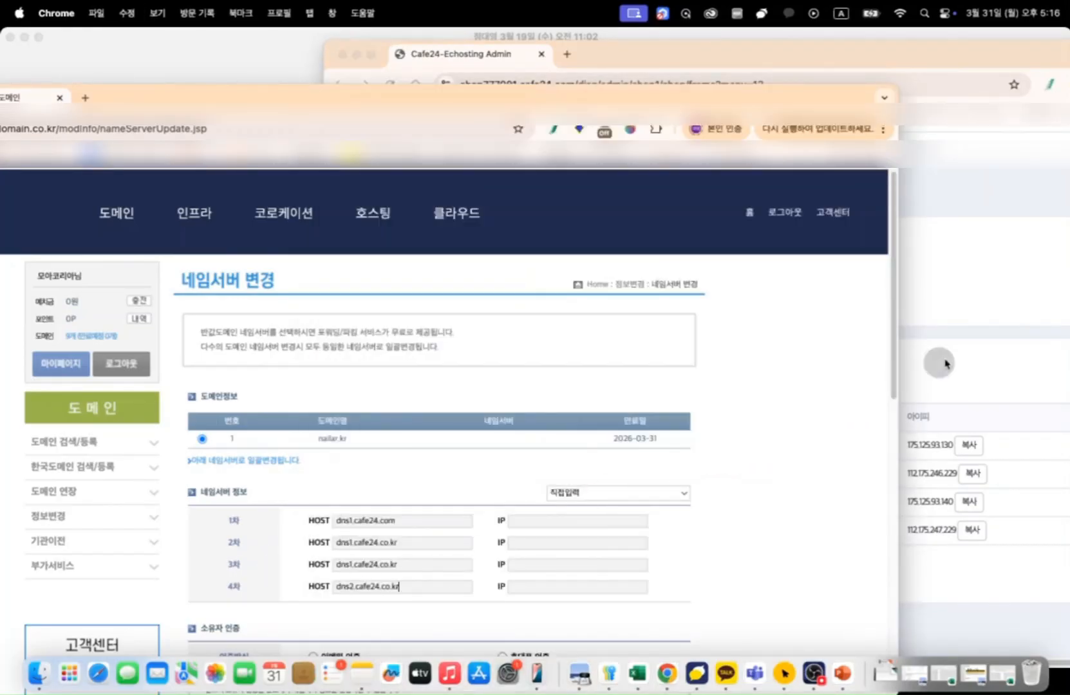
{"action": "left_click", "coordinate": [990, 329]}
{"action": "left_click", "coordinate": [758, 504]}
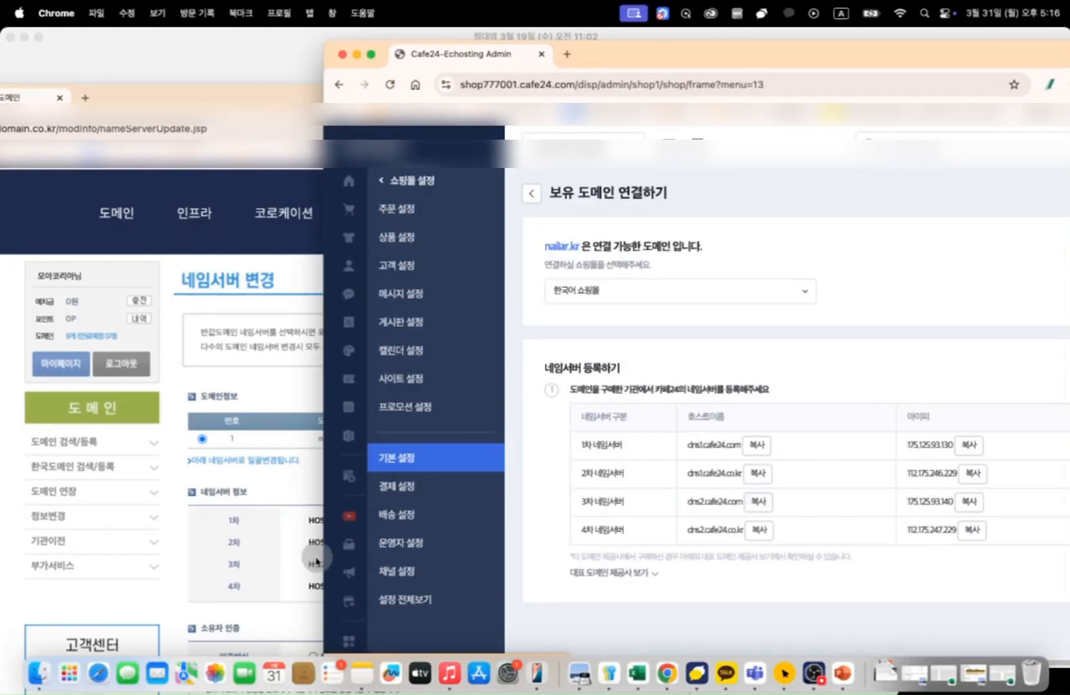
{"action": "left_click", "coordinate": [315, 559]}
{"action": "left_click_drag", "start_coordinate": [335, 564], "coordinate": [469, 563]}
{"action": "key", "text": "super+v"}
Paste the first two IPs, 175.125.93.130 and 112.175.246.229, from Cafe24.
{"action": "left_click", "coordinate": [950, 308]}
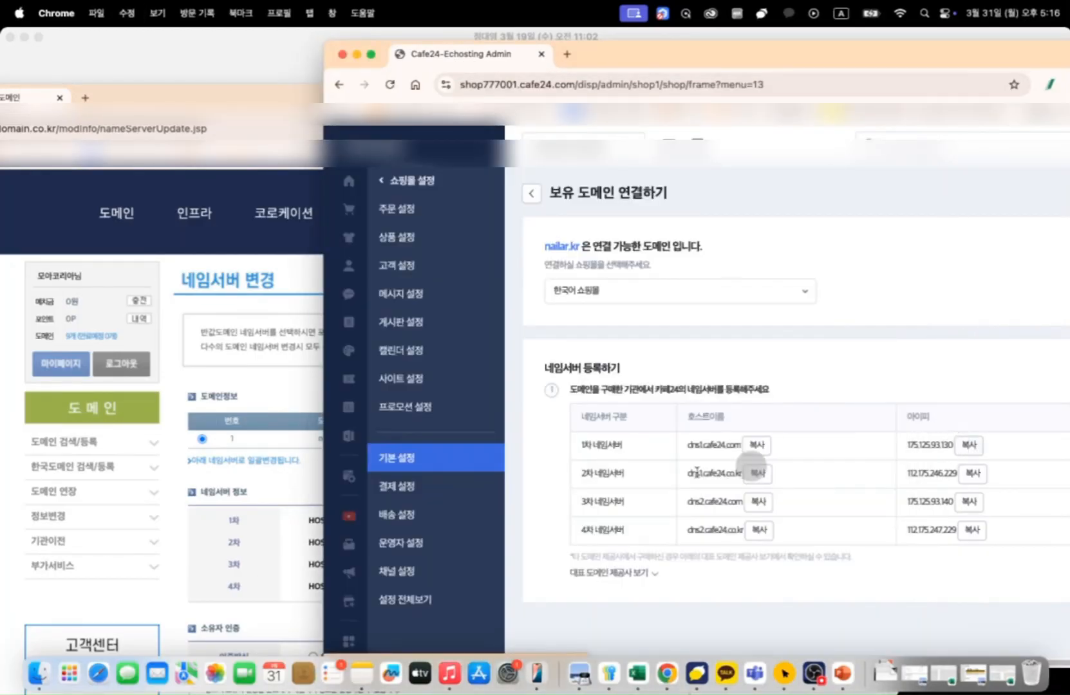
{"action": "left_click", "coordinate": [194, 559]}
{"action": "left_click", "coordinate": [532, 517]}
{"action": "key", "text": "super+v"}
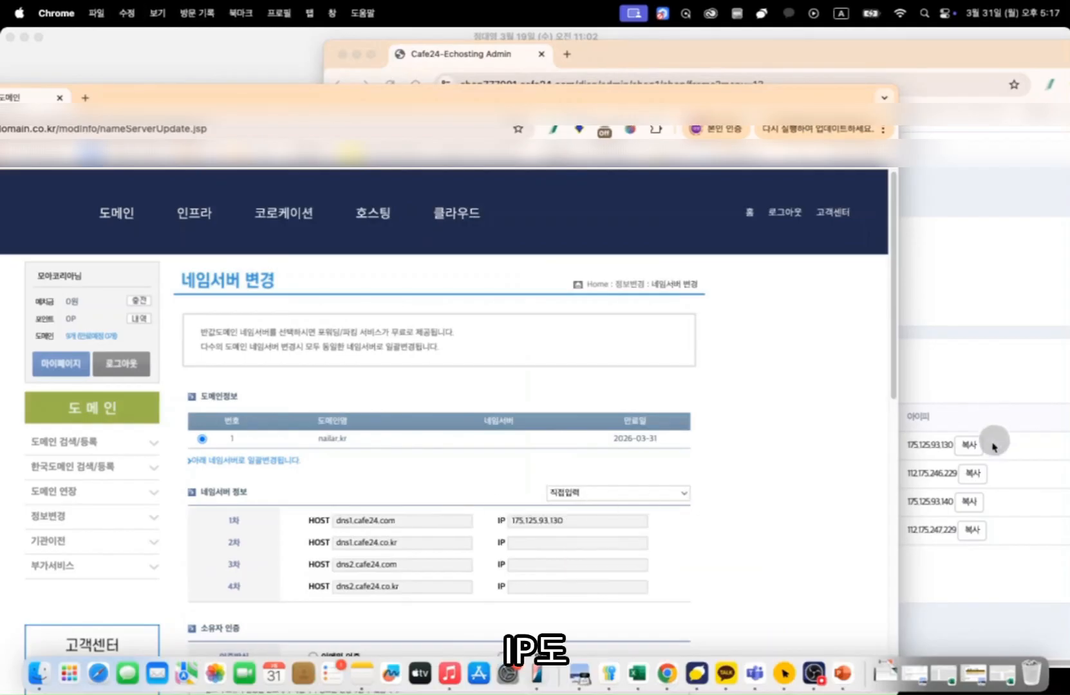
{"action": "left_click", "coordinate": [983, 470]}
{"action": "left_click", "coordinate": [973, 473]}
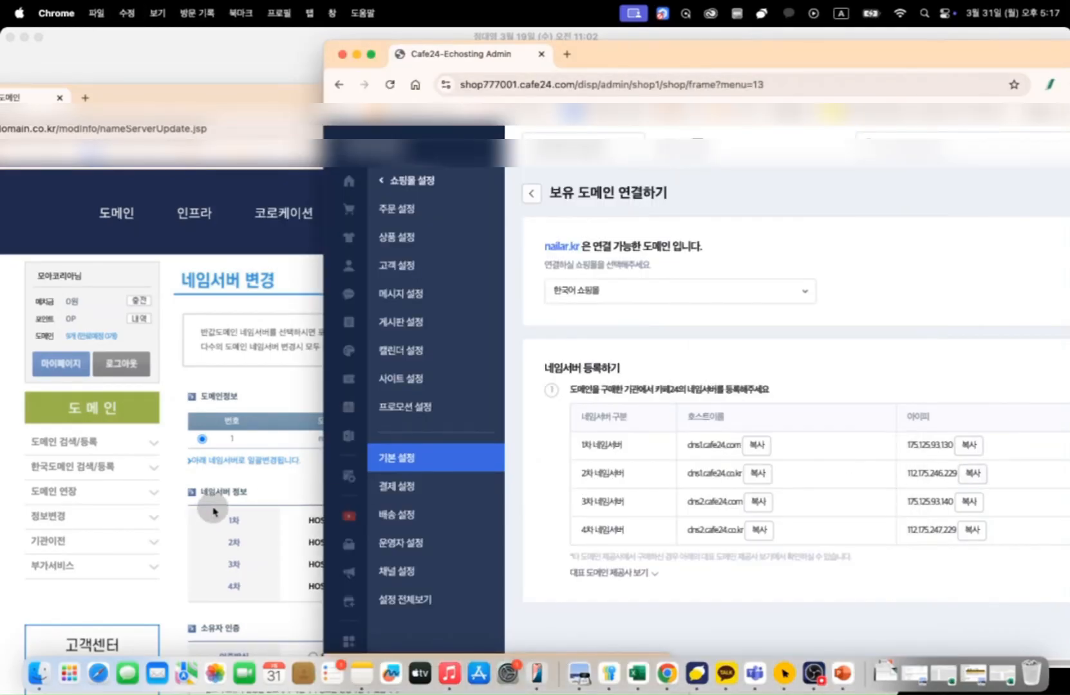
{"action": "left_click", "coordinate": [212, 508]}
{"action": "left_click", "coordinate": [557, 543]}
{"action": "key", "text": "super+v"}
Paste the third and fourth IPs, 175.125.93.140 and 112.175.247.229.
{"action": "left_click", "coordinate": [1005, 358]}
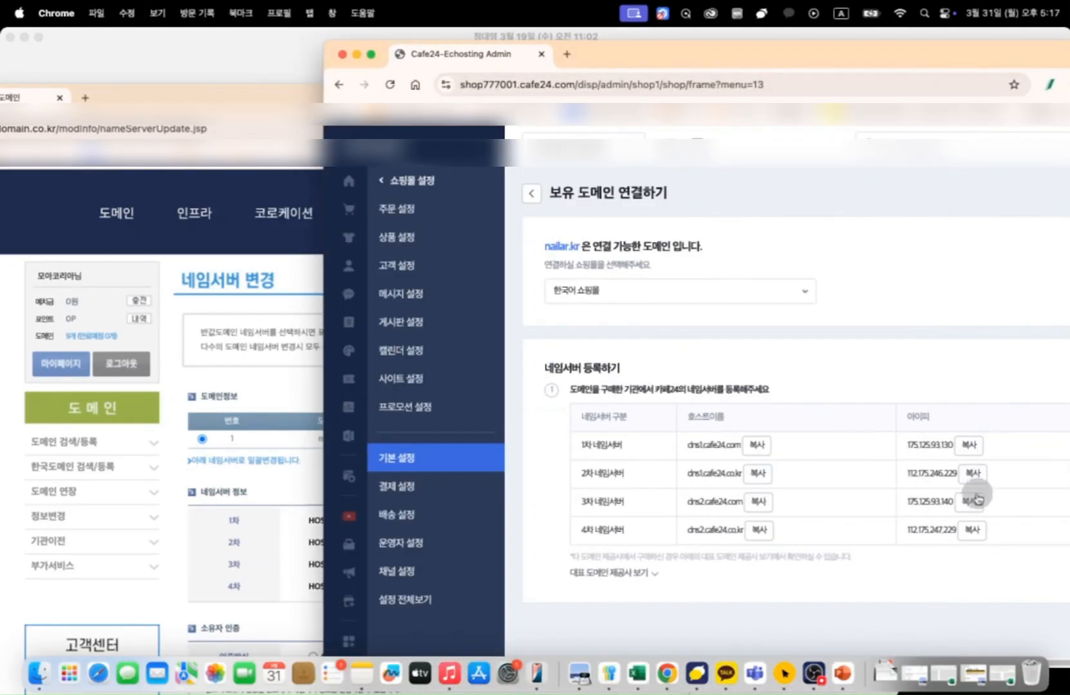
{"action": "left_click", "coordinate": [973, 501]}
{"action": "left_click", "coordinate": [288, 474]}
{"action": "left_click", "coordinate": [539, 565]}
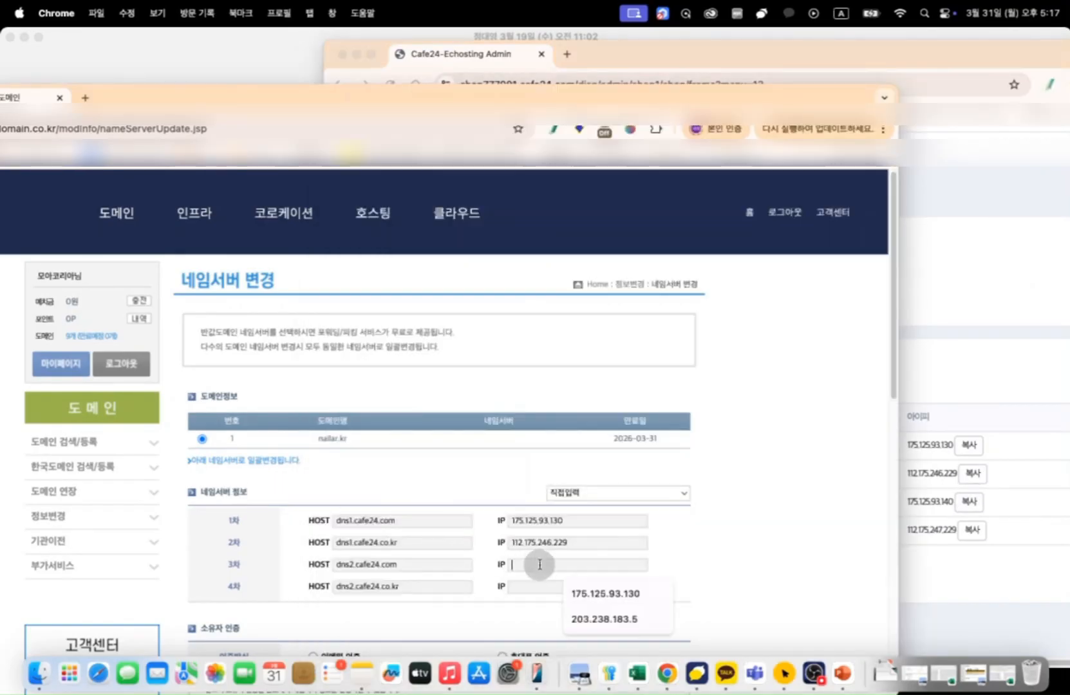
{"action": "key", "text": "super+v"}
{"action": "left_click", "coordinate": [1008, 392]}
{"action": "left_click", "coordinate": [972, 530]}
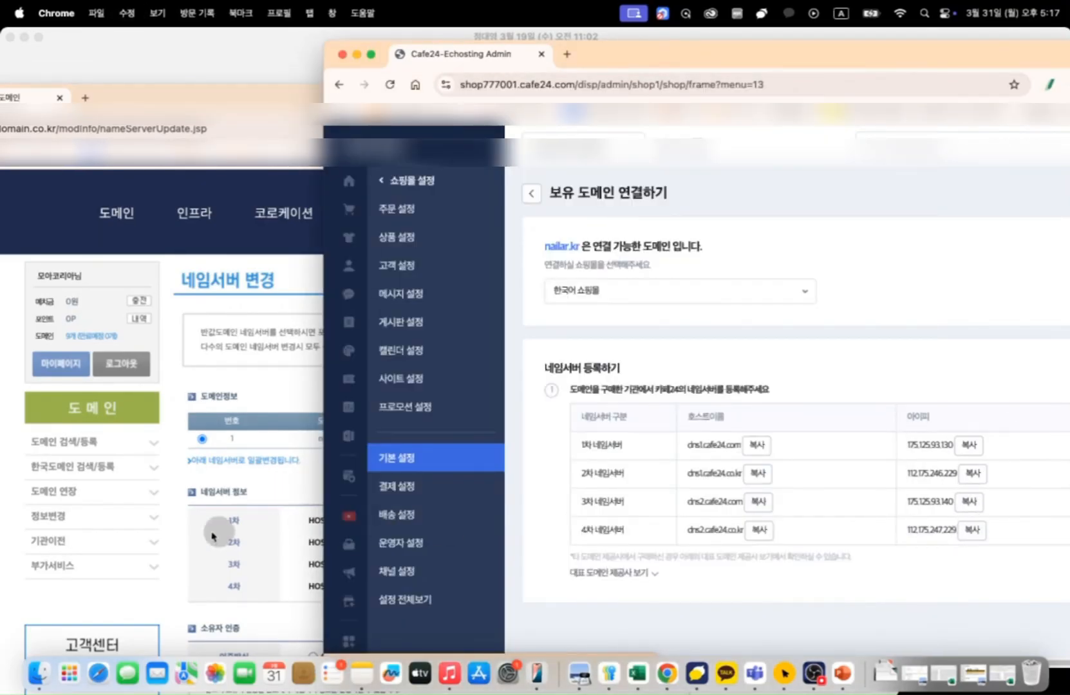
{"action": "left_click", "coordinate": [287, 565]}
{"action": "left_click", "coordinate": [586, 589]}
{"action": "key", "text": "super+v"}
{"action": "left_click", "coordinate": [814, 463]}
{"action": "left_click", "coordinate": [977, 382]}
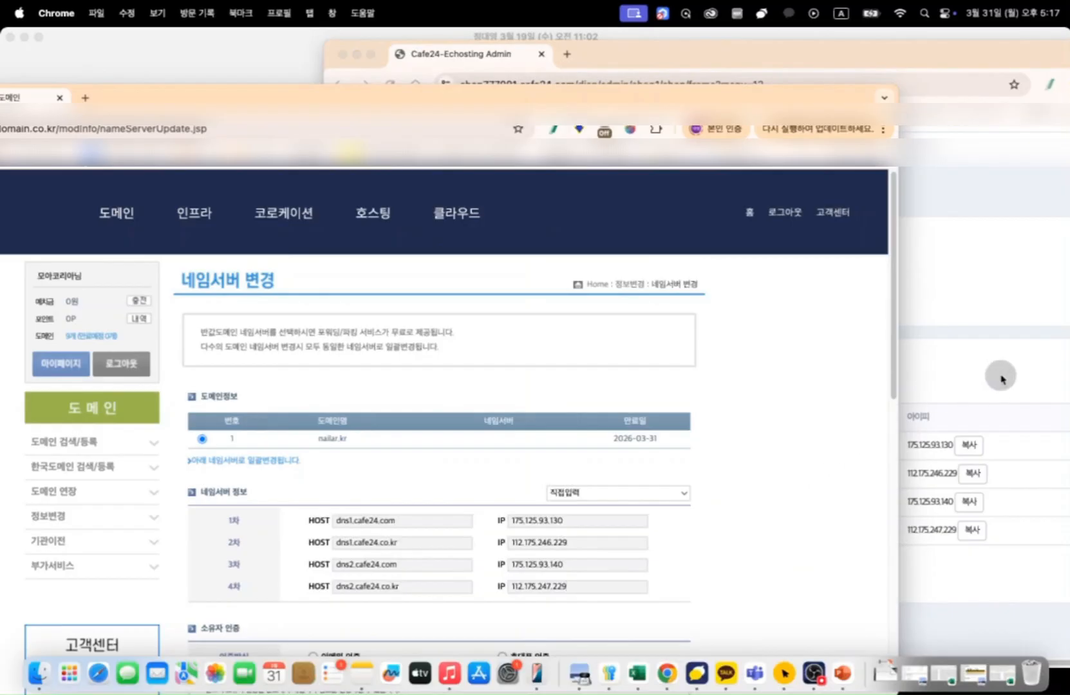
{"action": "left_click", "coordinate": [621, 419]}
{"action": "left_click", "coordinate": [236, 492]}
Choose 이메일 인증, send and confirm the e-mailed code, then submit 네임서버 변경 for nailar.kr.
{"action": "scroll", "coordinate": [762, 421], "scroll_direction": "down", "scroll_amount": 5}
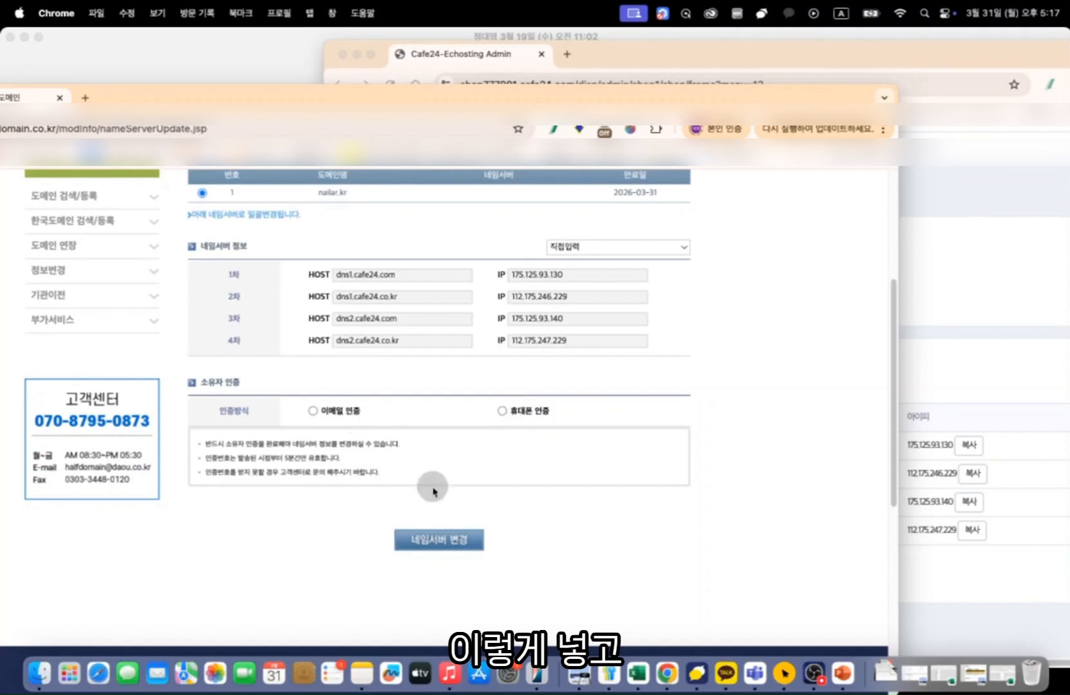
{"action": "left_click", "coordinate": [313, 411]}
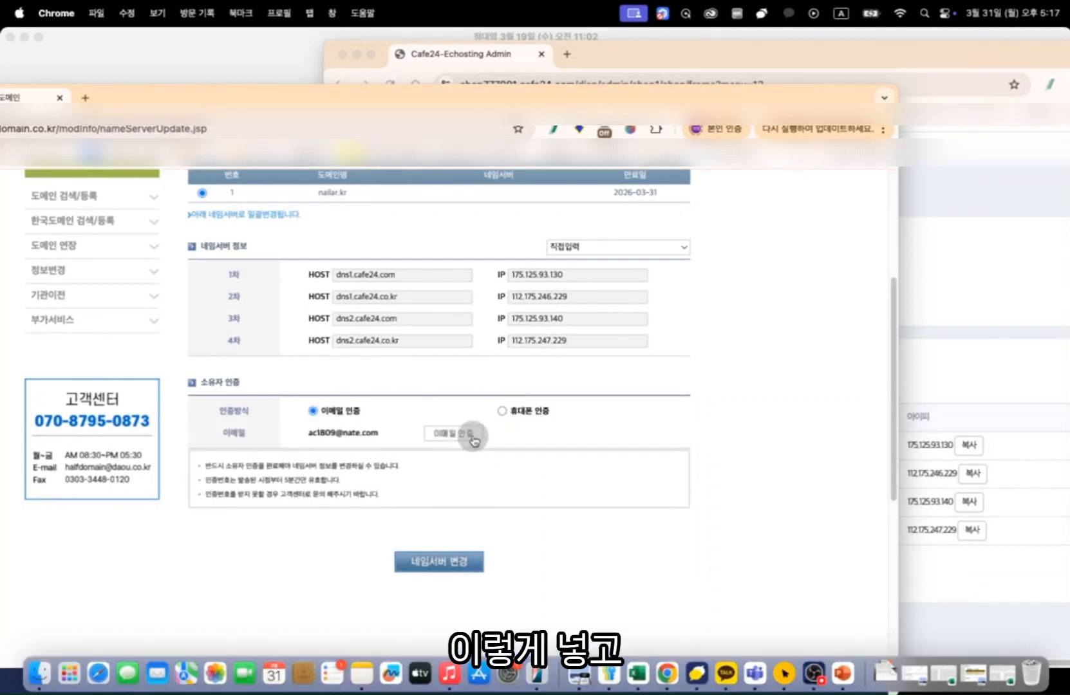
{"action": "left_click", "coordinate": [452, 433]}
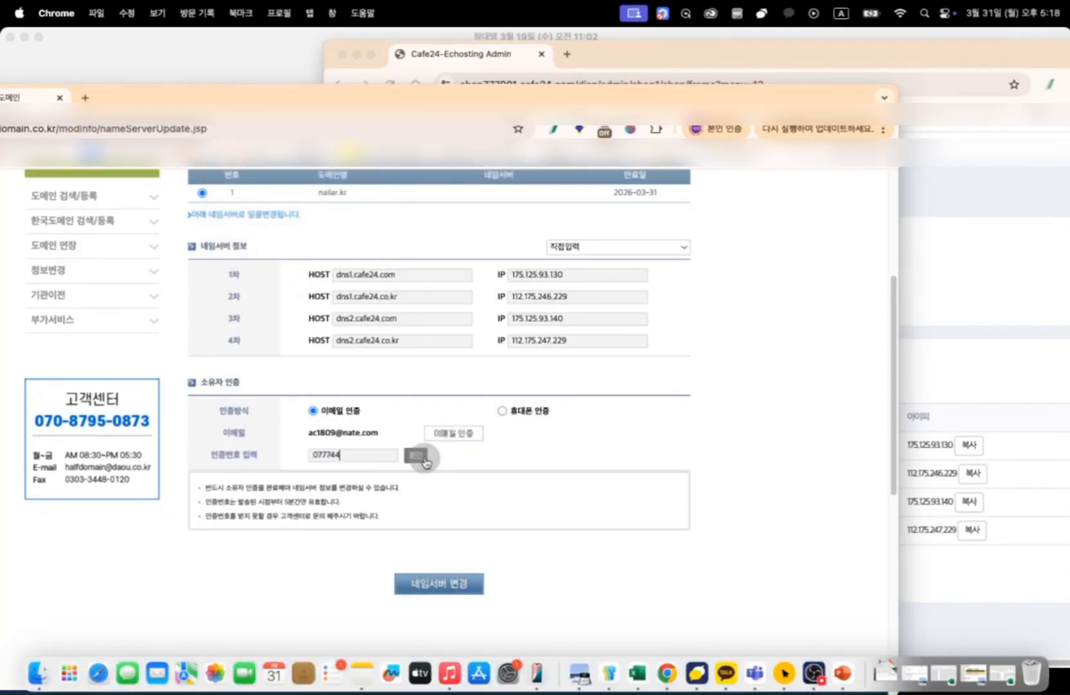
{"action": "left_click", "coordinate": [423, 460]}
{"action": "left_click", "coordinate": [497, 221]}
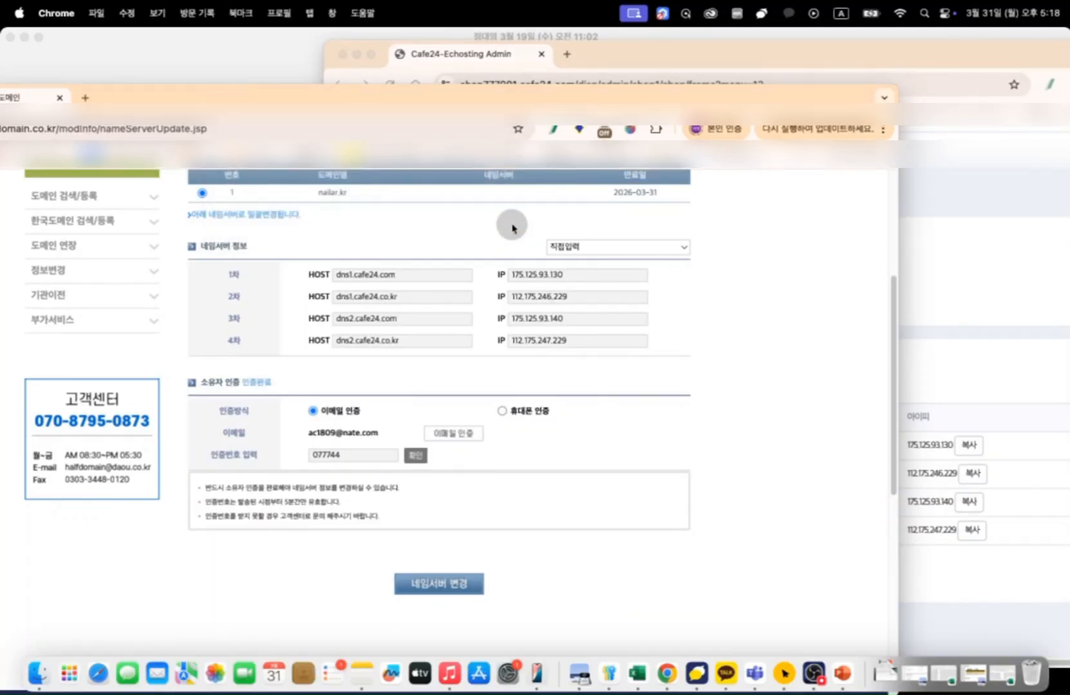
{"action": "left_click", "coordinate": [465, 584]}
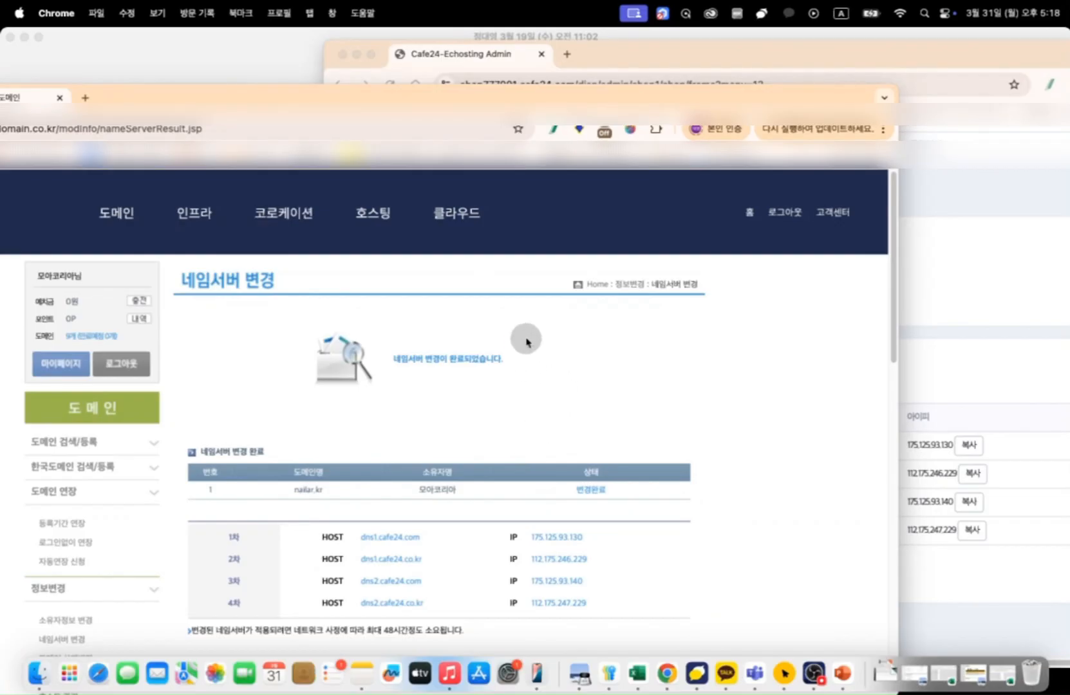
Copy nailar.kr and try loading it in a new browser tab.
{"action": "scroll", "coordinate": [529, 348], "scroll_direction": "down", "scroll_amount": 5}
{"action": "scroll", "coordinate": [552, 371], "scroll_direction": "up", "scroll_amount": 4}
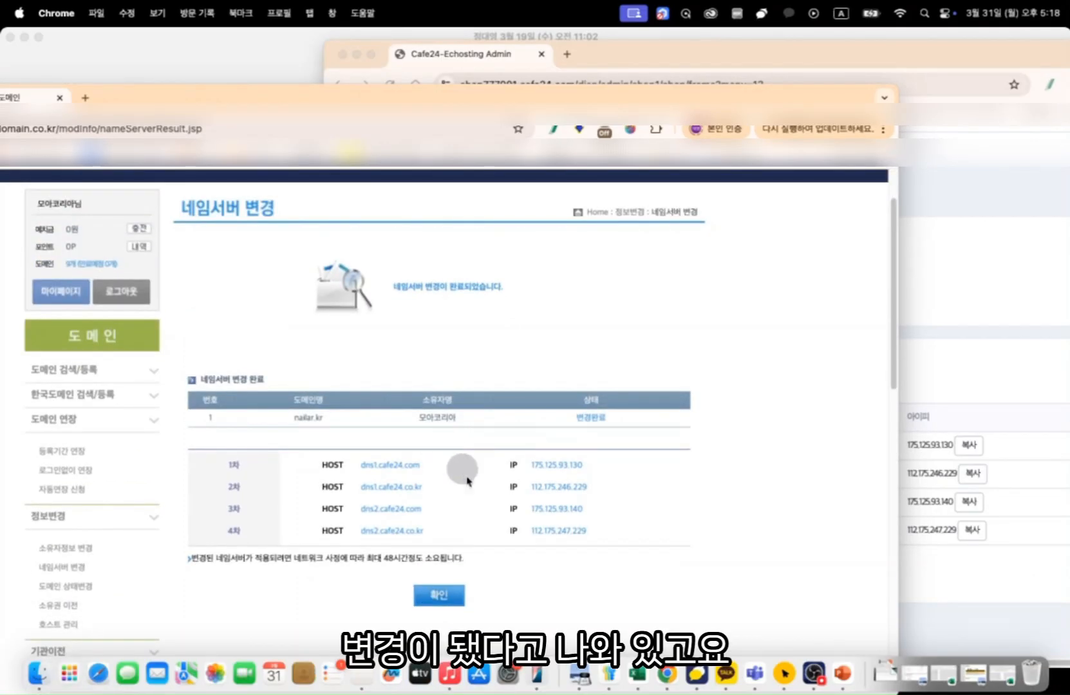
{"action": "double_click", "coordinate": [315, 417]}
{"action": "key", "text": "super+c"}
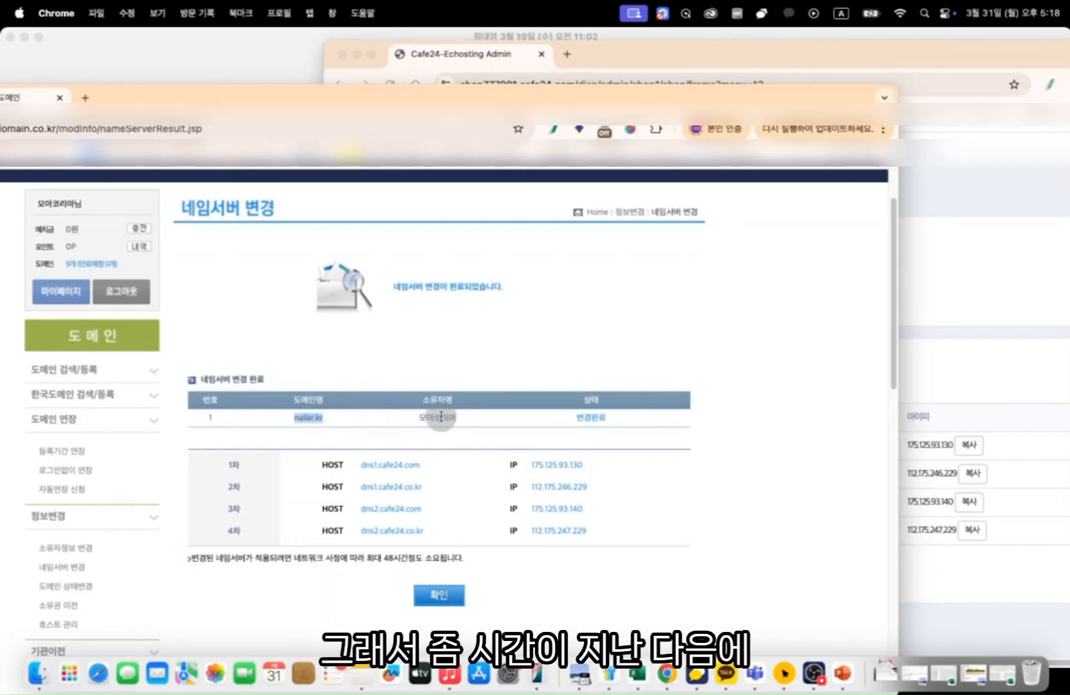
{"action": "left_click", "coordinate": [86, 103]}
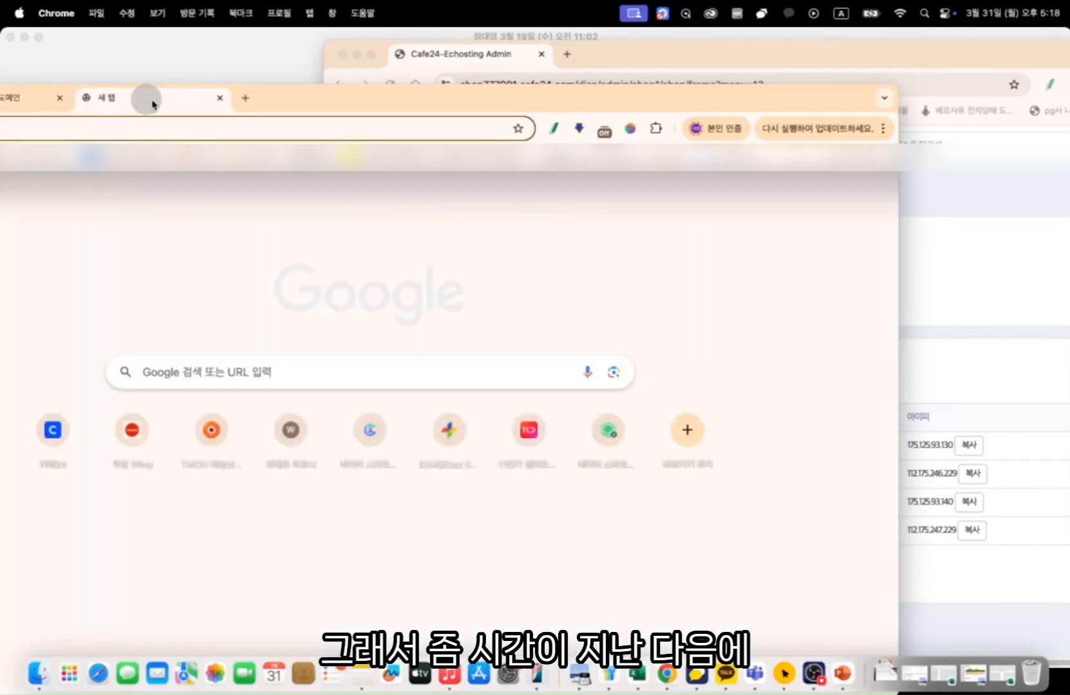
{"action": "left_click_drag", "start_coordinate": [360, 105], "coordinate": [486, 200]}
{"action": "key", "text": "super+v"}
{"action": "key", "text": "Return"}
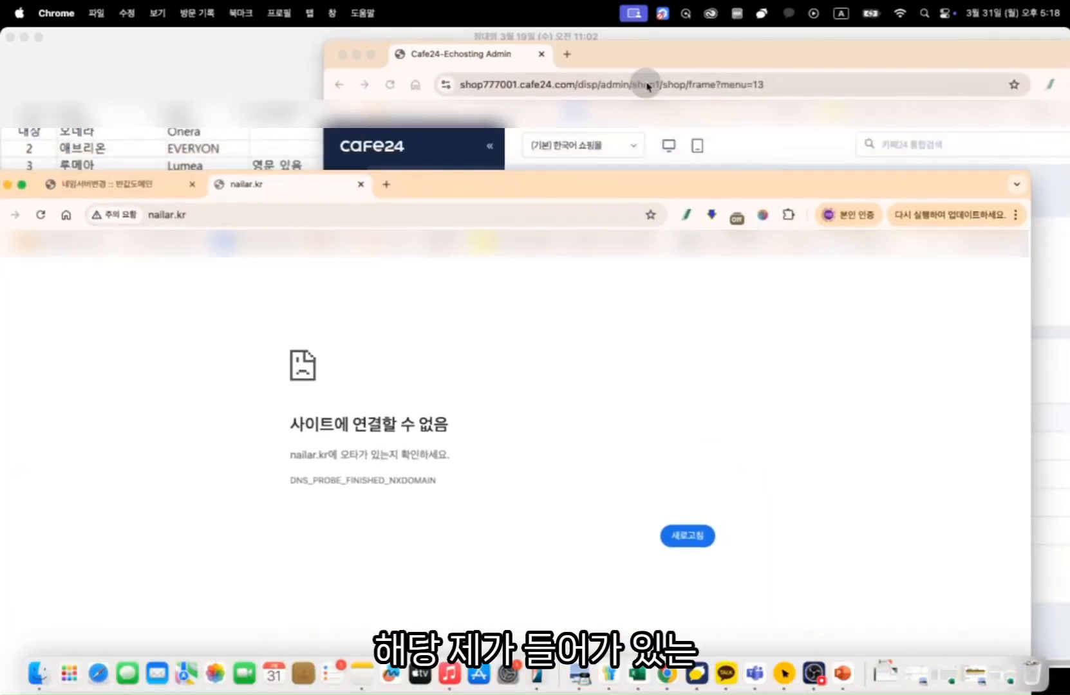
Bring Cafe24's 보유 도메인 연결하기 page for nailar.kr back into full view.
{"action": "left_click", "coordinate": [669, 66]}
{"action": "left_click_drag", "start_coordinate": [719, 66], "coordinate": [458, 75]}
{"action": "scroll", "coordinate": [759, 430], "scroll_direction": "down", "scroll_amount": 1}
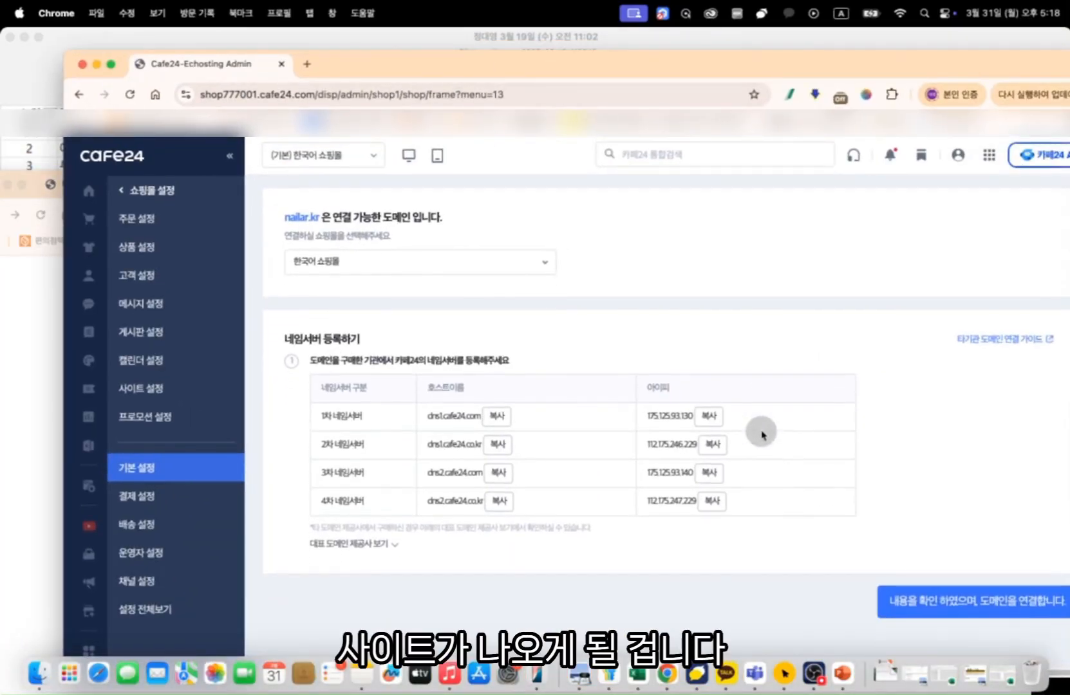
Connect nailar.kr to the 한국어 쇼핑몰 and test loading nailar.kr in a new tab.
{"action": "left_click", "coordinate": [934, 602]}
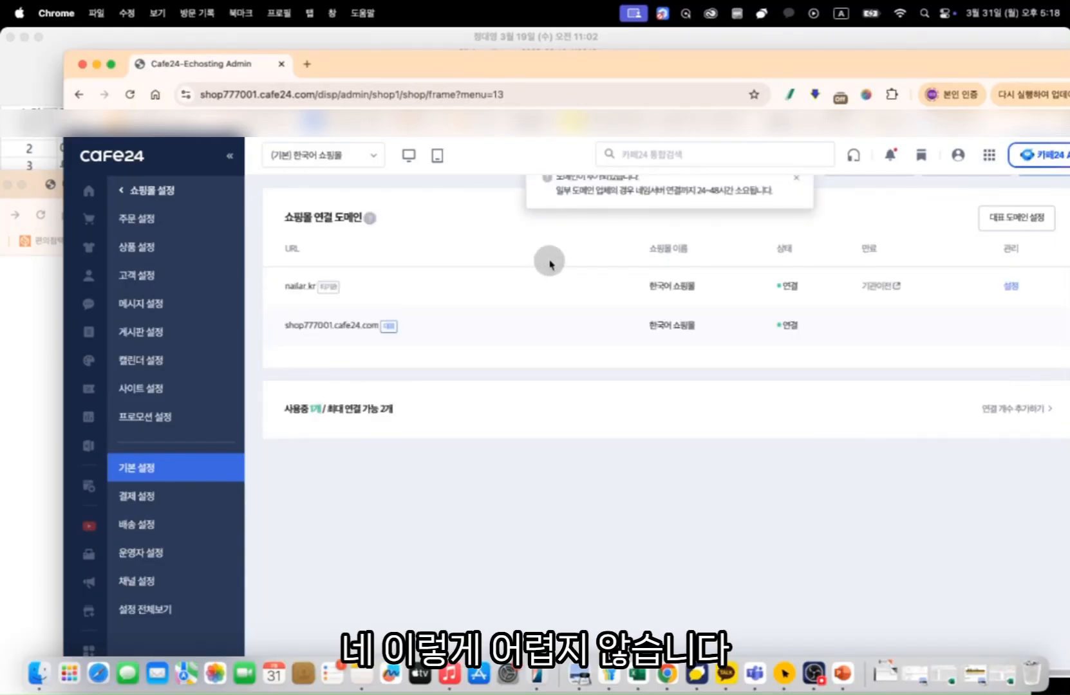
{"action": "scroll", "coordinate": [577, 256], "scroll_direction": "up", "scroll_amount": 1}
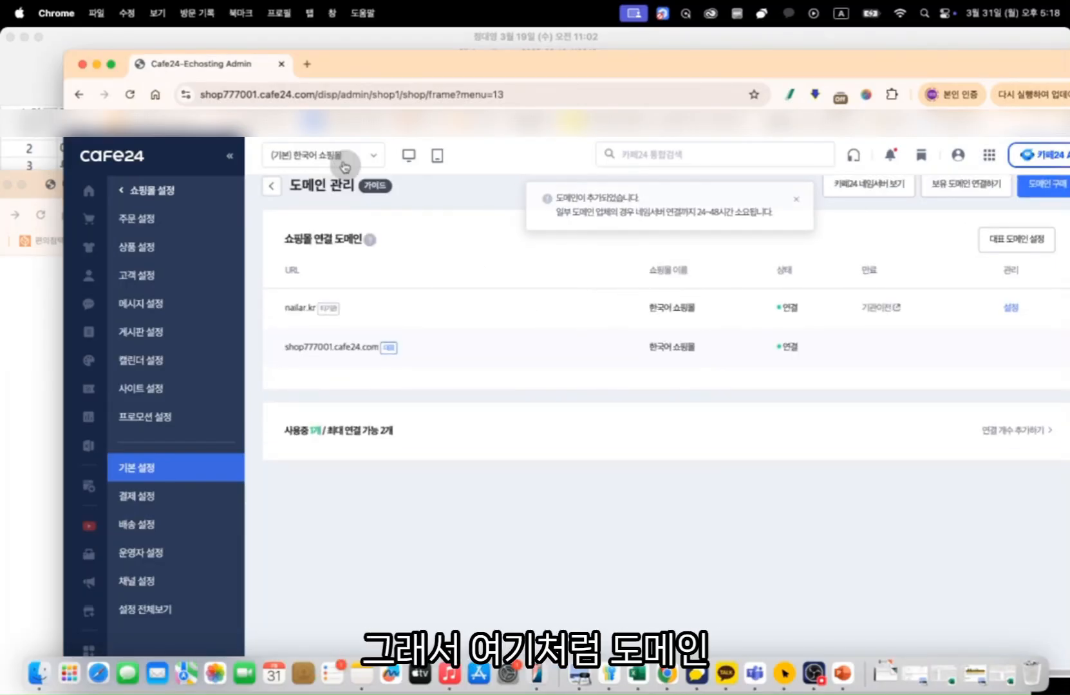
{"action": "left_click", "coordinate": [307, 64]}
{"action": "type", "text": "nailar.kr"}
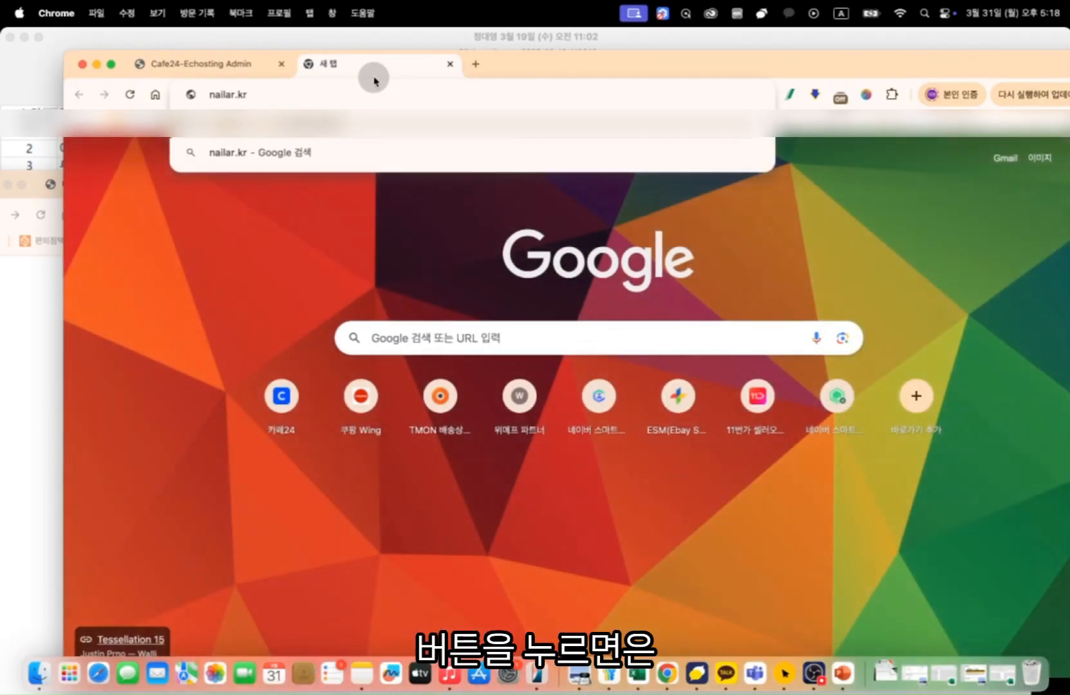
{"action": "key", "text": "Return"}
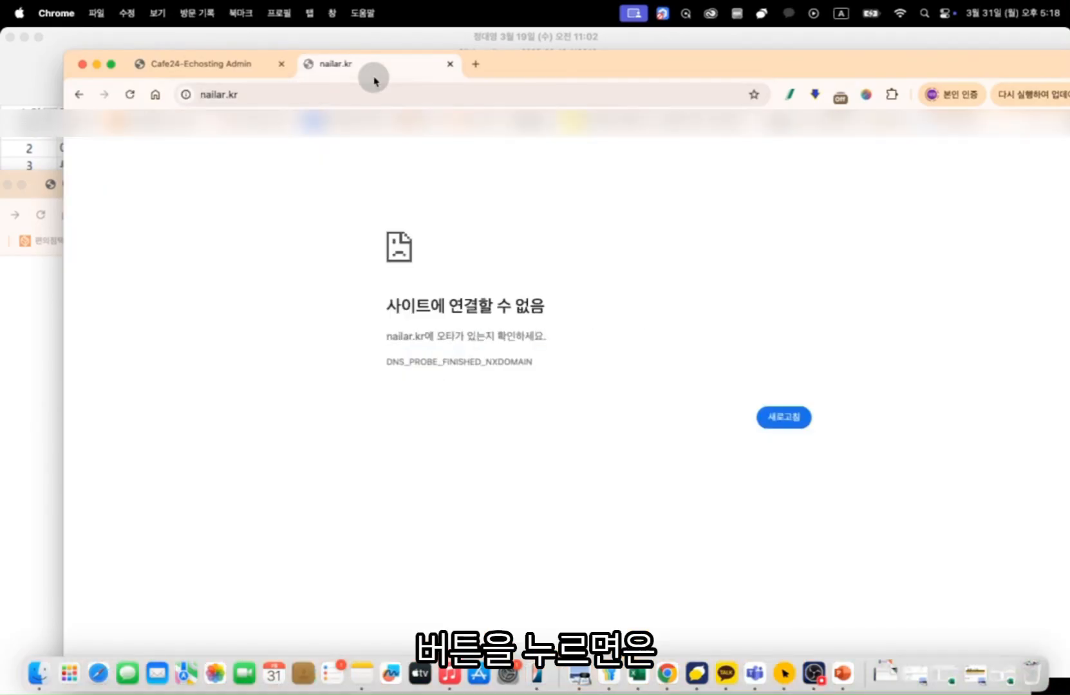
Close the nailar.kr error tab and move the other browser window aside.
{"action": "left_click", "coordinate": [450, 64]}
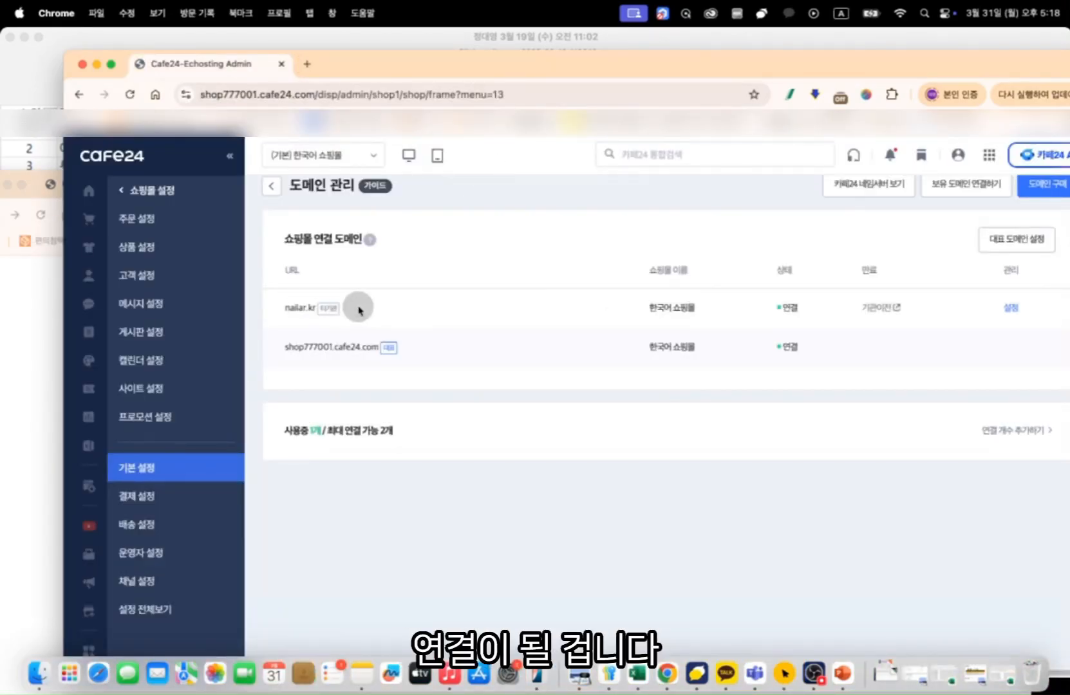
{"action": "left_click", "coordinate": [17, 366]}
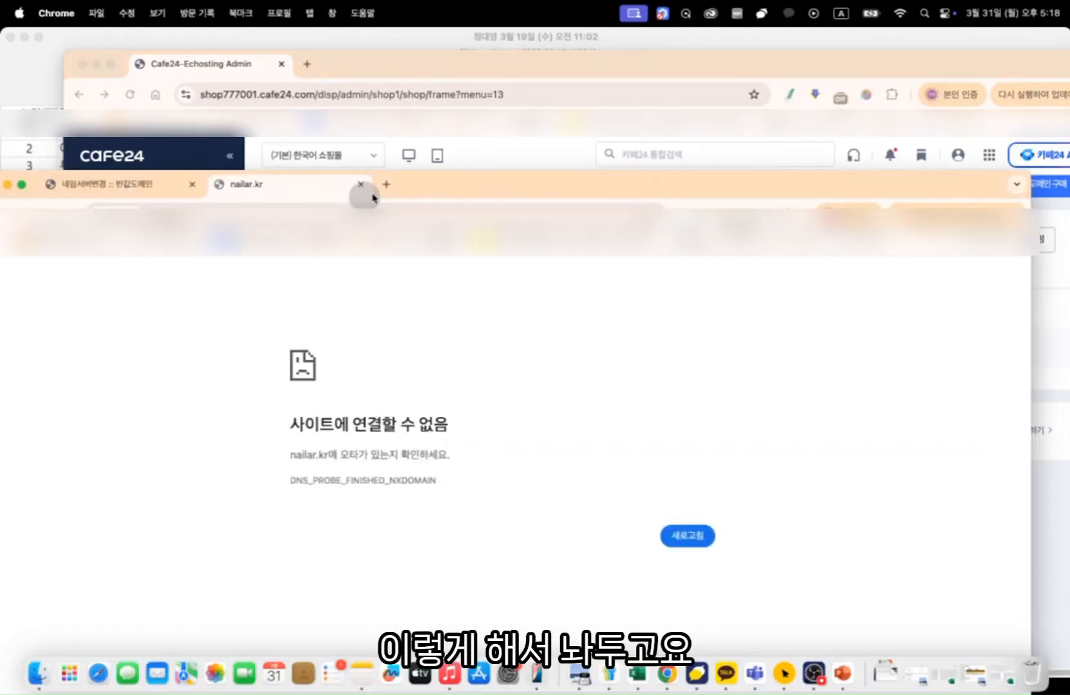
{"action": "left_click_drag", "start_coordinate": [370, 190], "coordinate": [586, 168]}
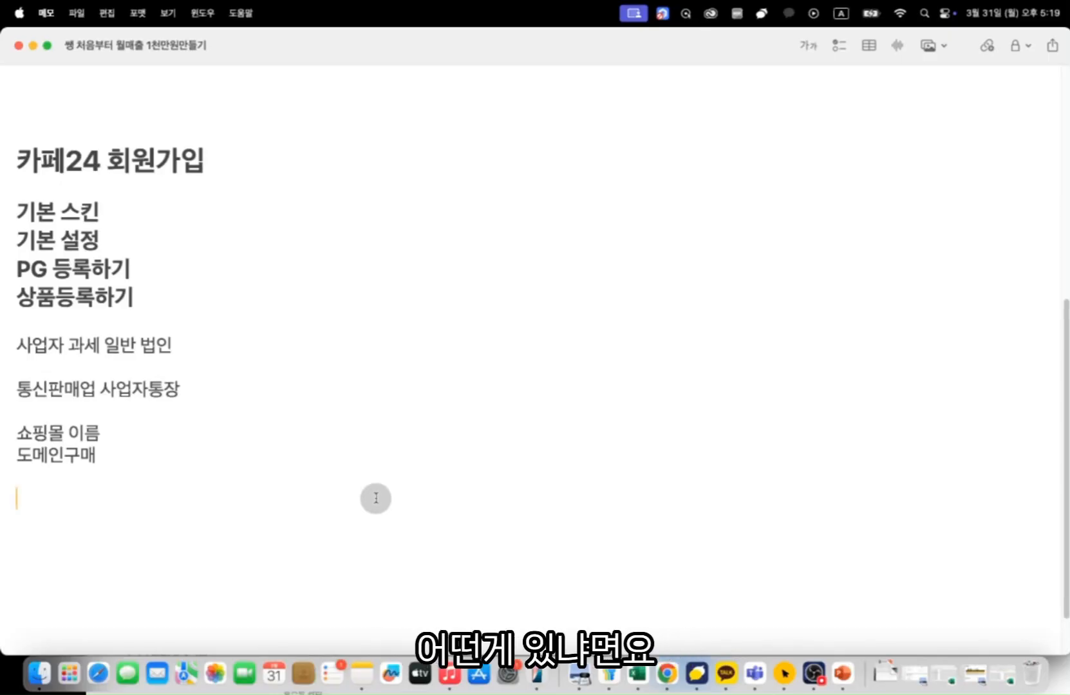
Paste the bulleted list 사업자명, 쇼핑몰명, 도메인주소, 자사몰 스킨 and highlight each item.
{"action": "type", "text": "사업자명 쇼핑몰명 도메인주소 자사몰 스킨"}
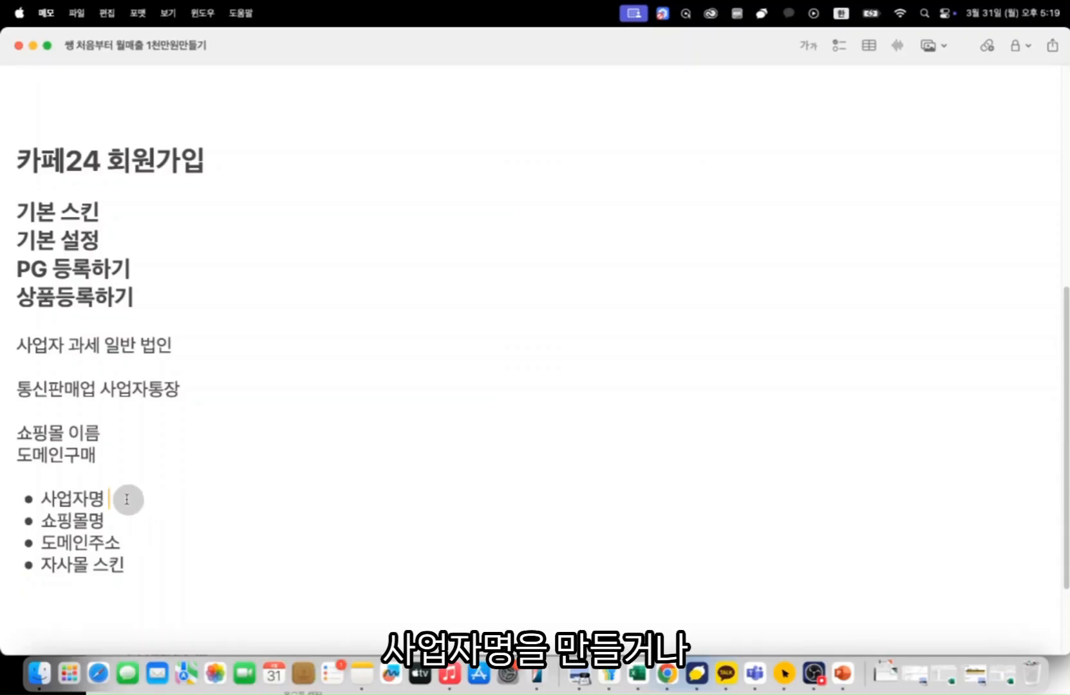
{"action": "left_click_drag", "start_coordinate": [126, 500], "coordinate": [59, 498]}
{"action": "left_click_drag", "start_coordinate": [125, 521], "coordinate": [53, 521]}
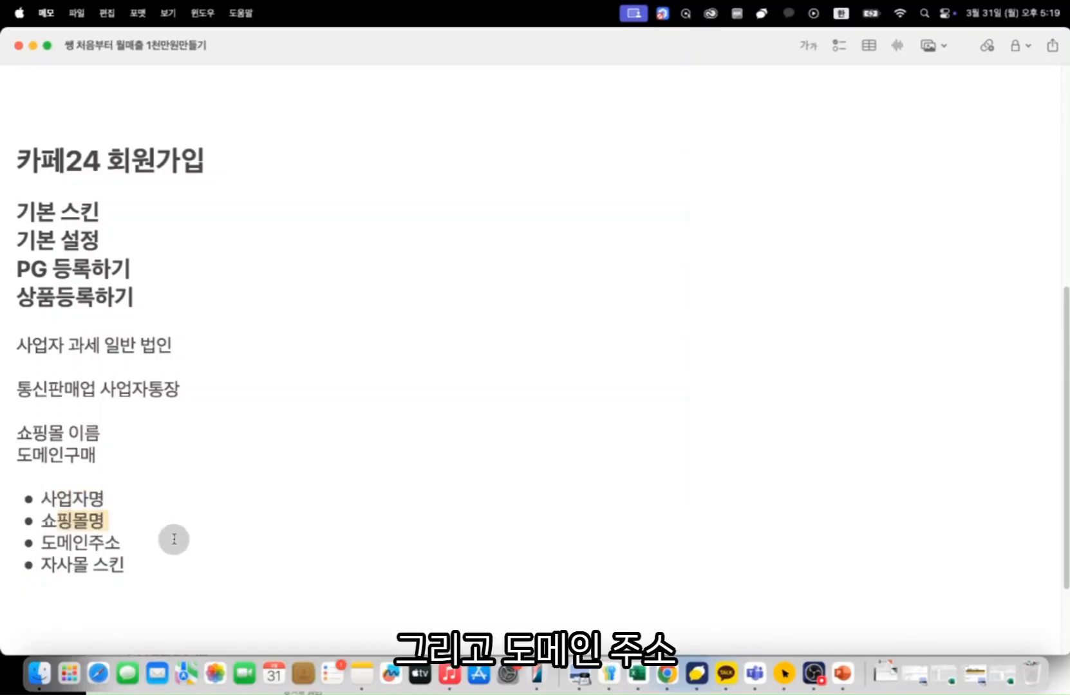
{"action": "left_click_drag", "start_coordinate": [170, 543], "coordinate": [43, 541]}
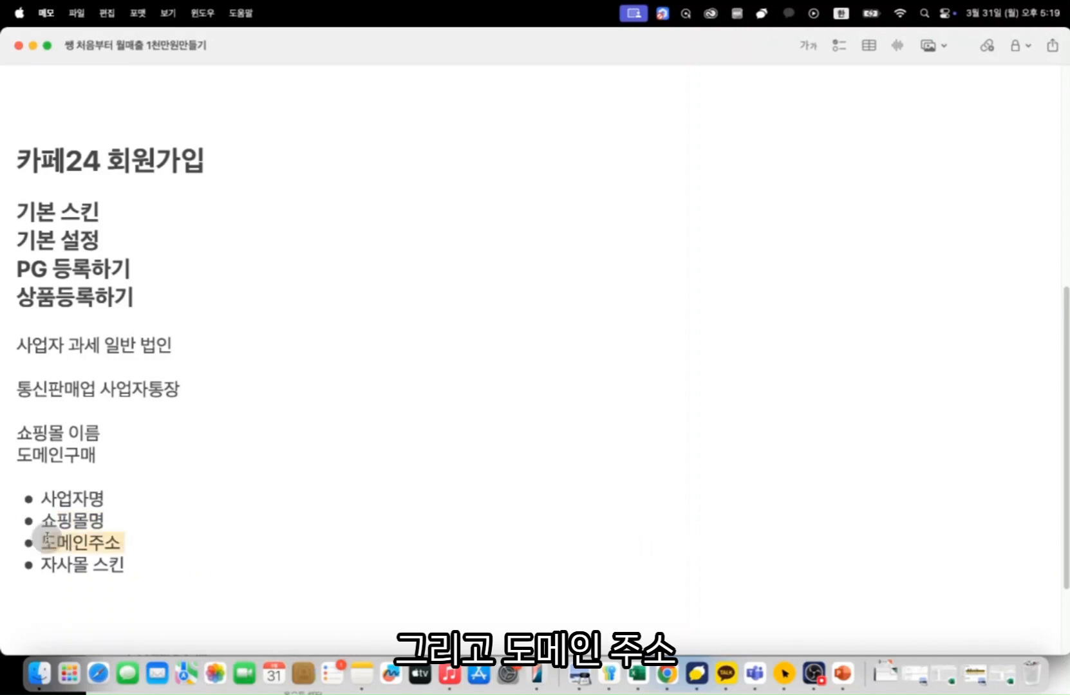
{"action": "left_click", "coordinate": [201, 562]}
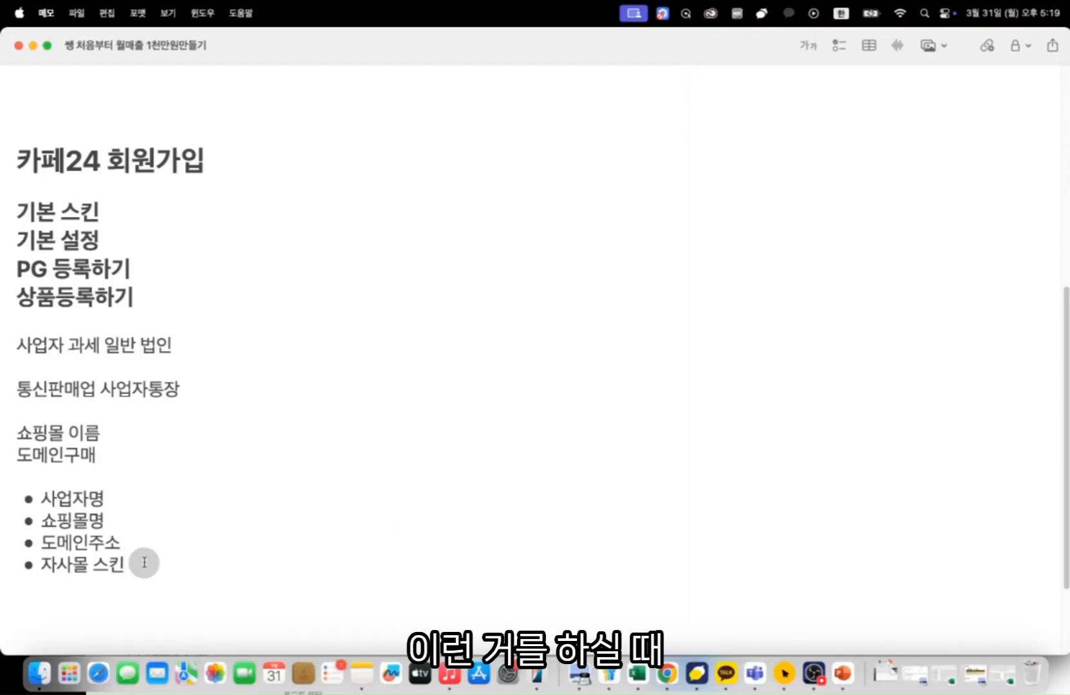
{"action": "left_click_drag", "start_coordinate": [143, 564], "coordinate": [56, 497]}
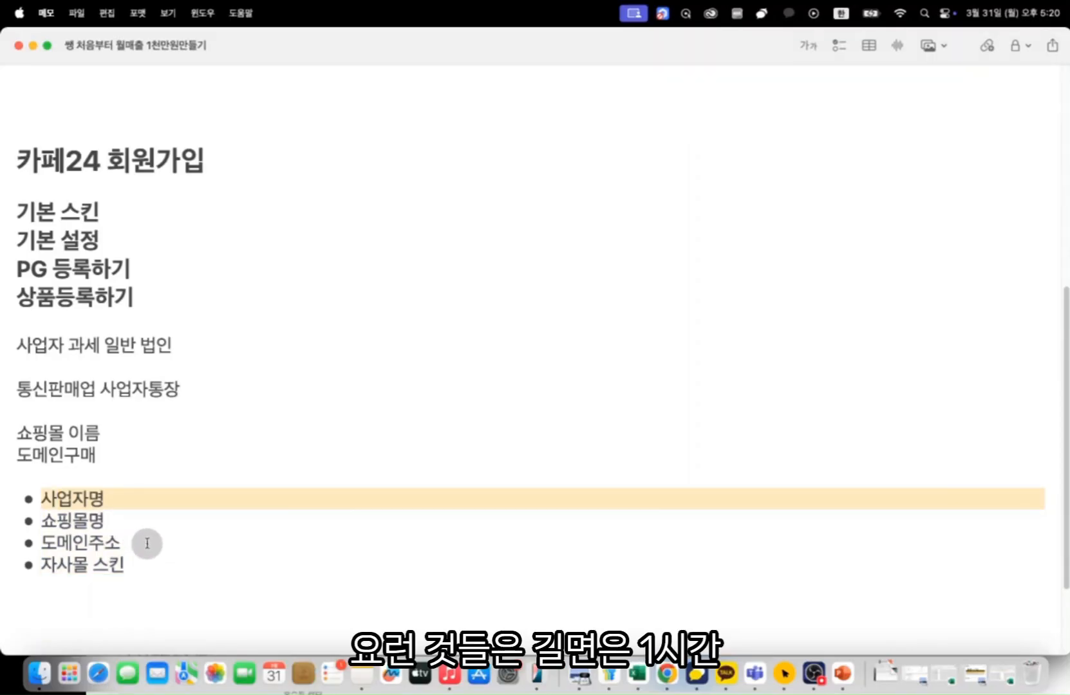
{"action": "left_click_drag", "start_coordinate": [142, 565], "coordinate": [41, 565]}
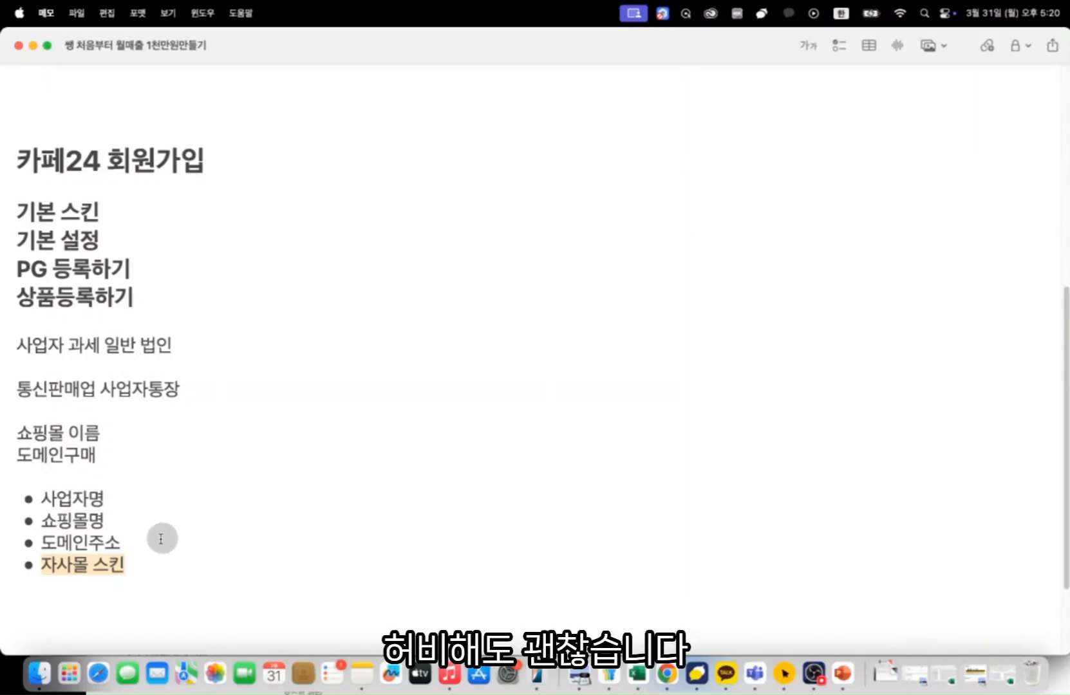
{"action": "left_click_drag", "start_coordinate": [155, 554], "coordinate": [41, 499]}
{"action": "left_click", "coordinate": [158, 569]}
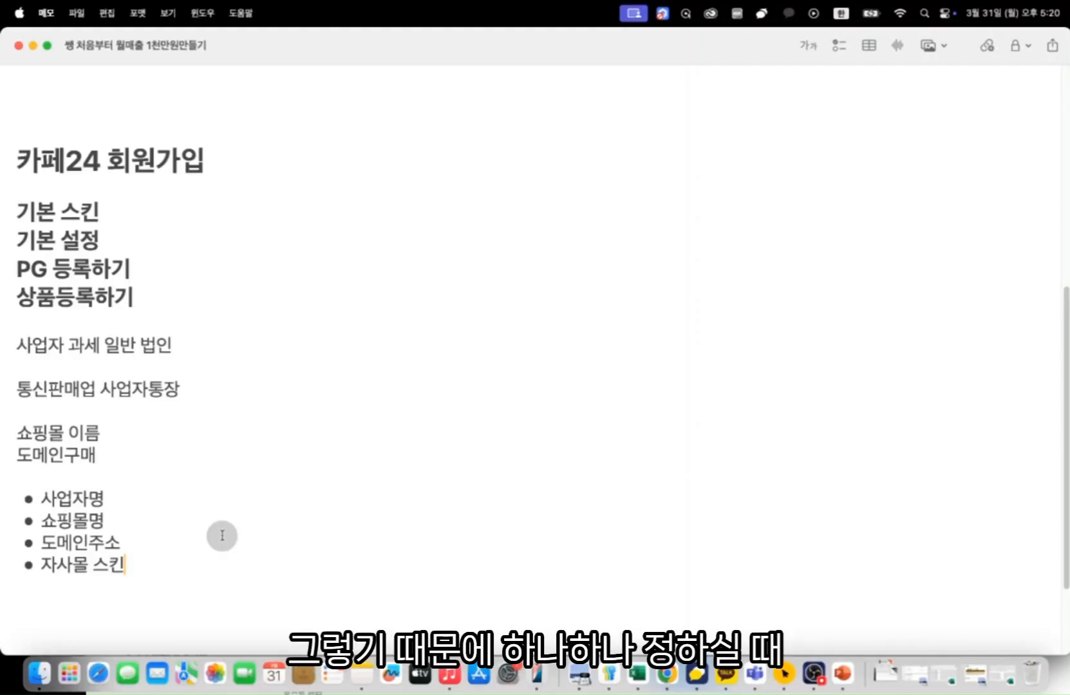
Re-highlight the four bullet items one by one while explaining, then return to Chrome.
{"action": "left_click", "coordinate": [159, 526]}
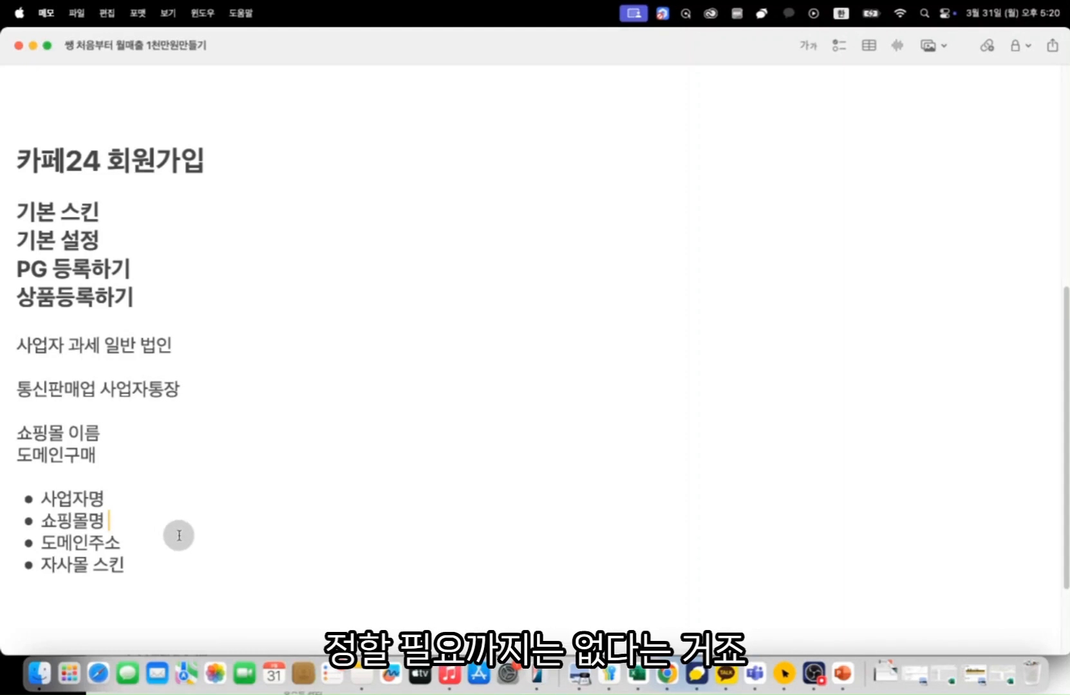
{"action": "double_click", "coordinate": [67, 496]}
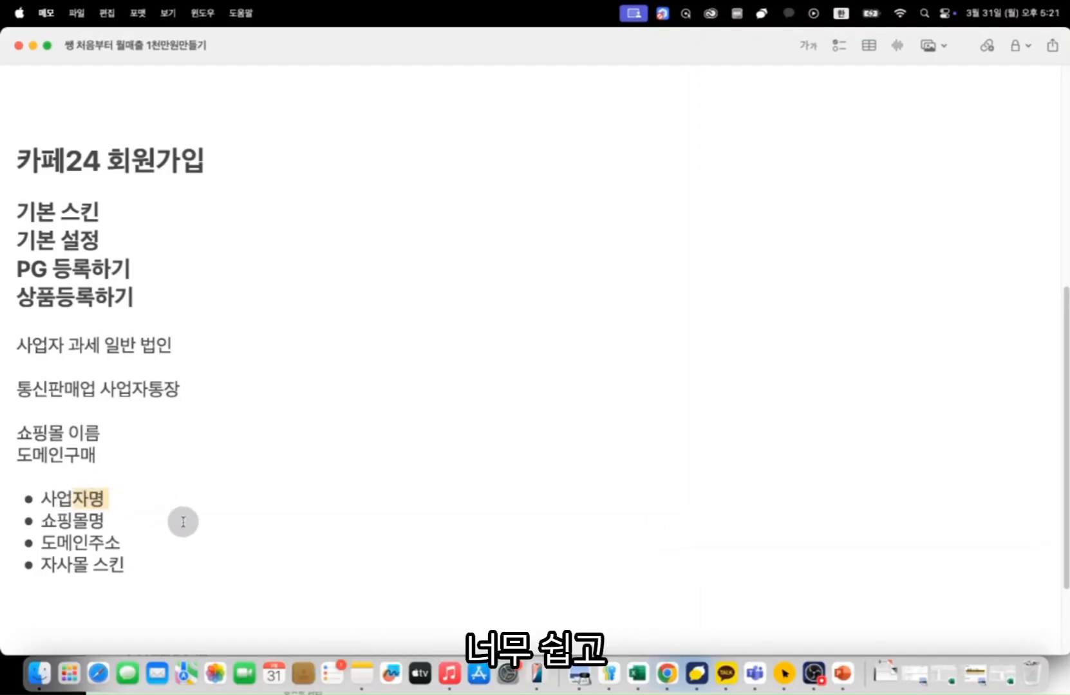
{"action": "double_click", "coordinate": [55, 519]}
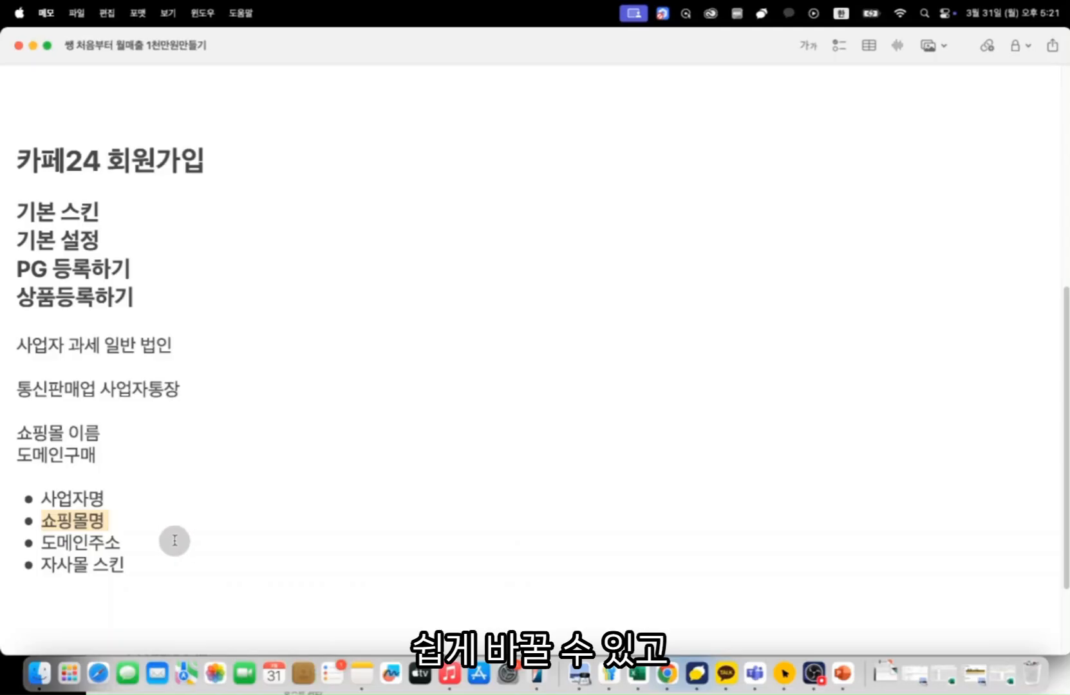
{"action": "left_click_drag", "start_coordinate": [122, 543], "coordinate": [39, 543]}
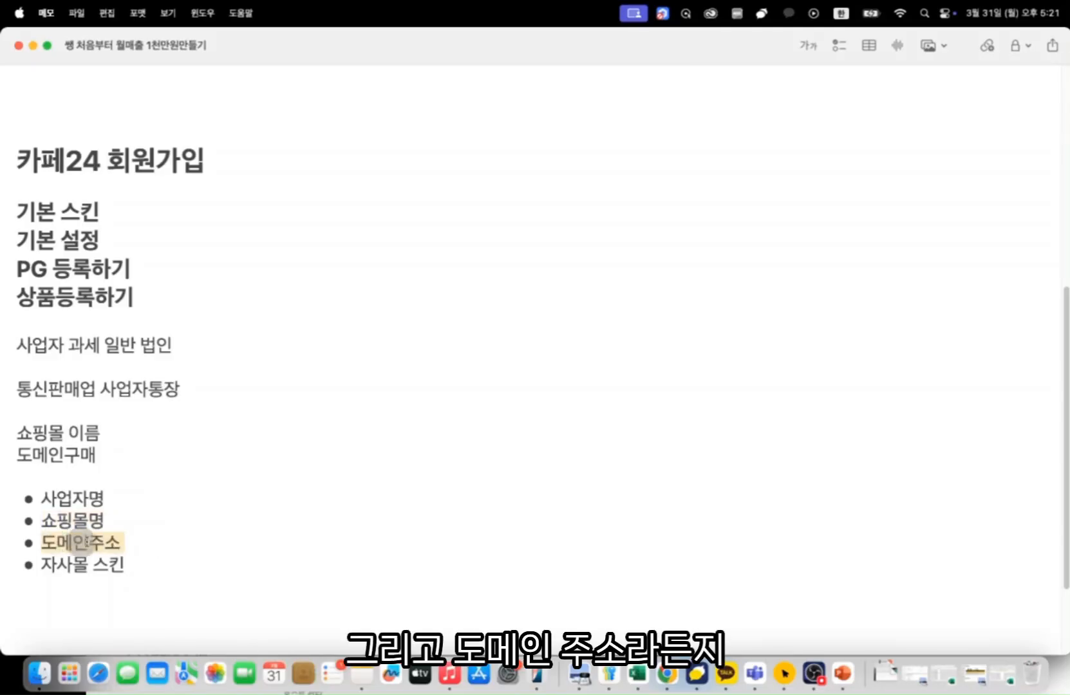
{"action": "left_click", "coordinate": [212, 573]}
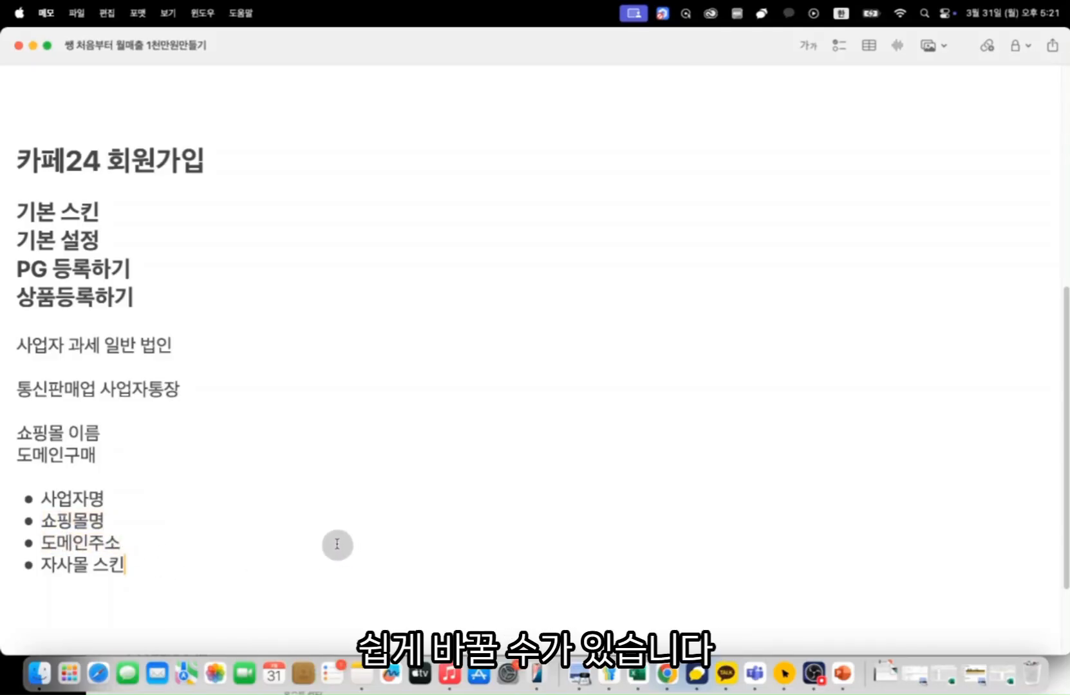
{"action": "left_click_drag", "start_coordinate": [137, 564], "coordinate": [51, 564]}
{"action": "left_click", "coordinate": [288, 577]}
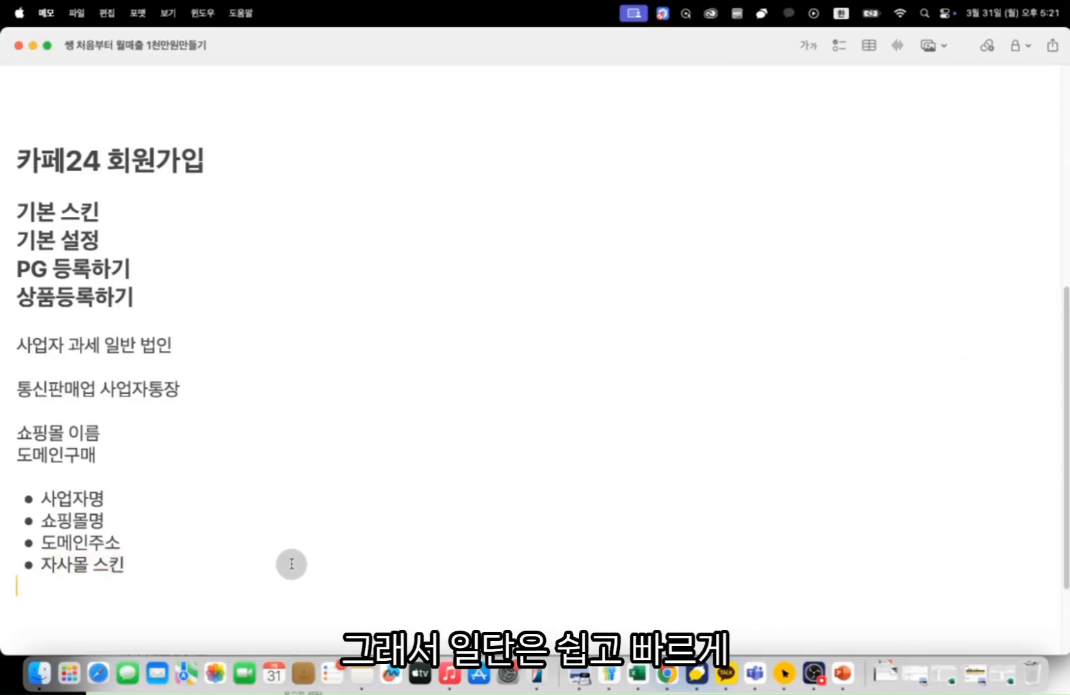
{"action": "left_click_drag", "start_coordinate": [140, 575], "coordinate": [52, 505]}
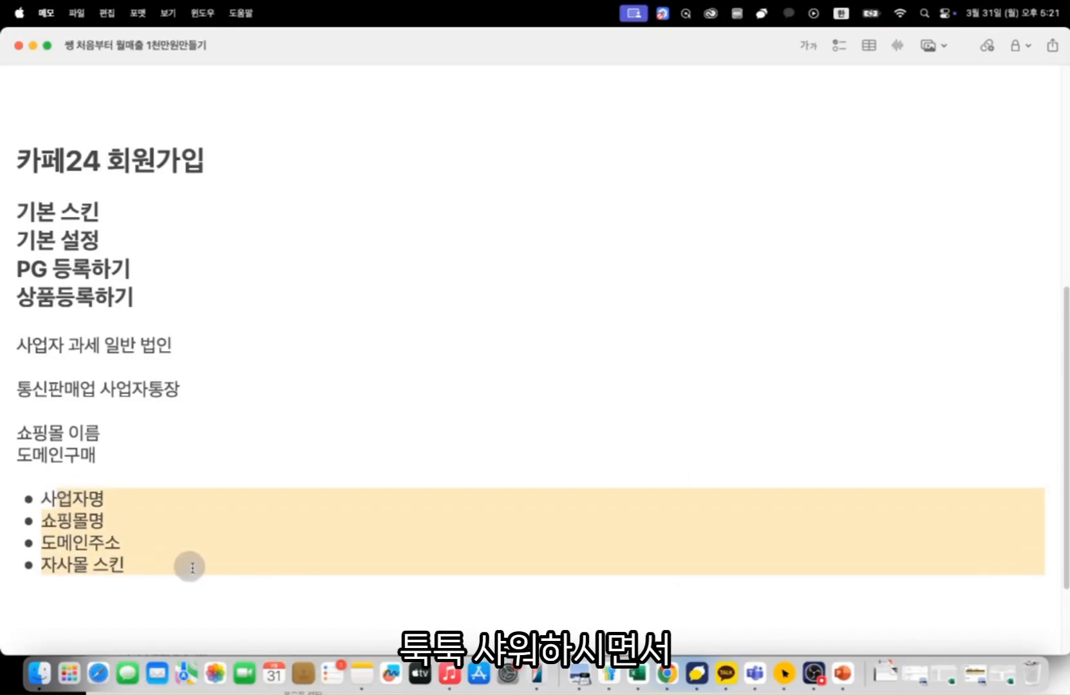
{"action": "left_click", "coordinate": [200, 581]}
{"action": "left_click_drag", "start_coordinate": [145, 563], "coordinate": [48, 496]}
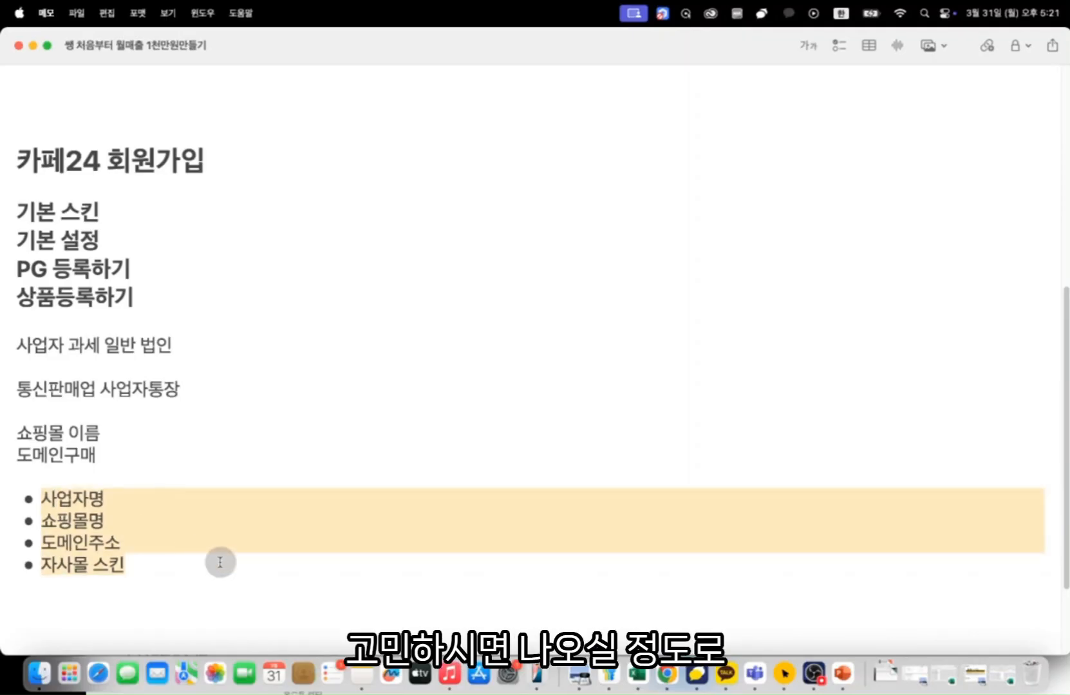
{"action": "left_click", "coordinate": [219, 561]}
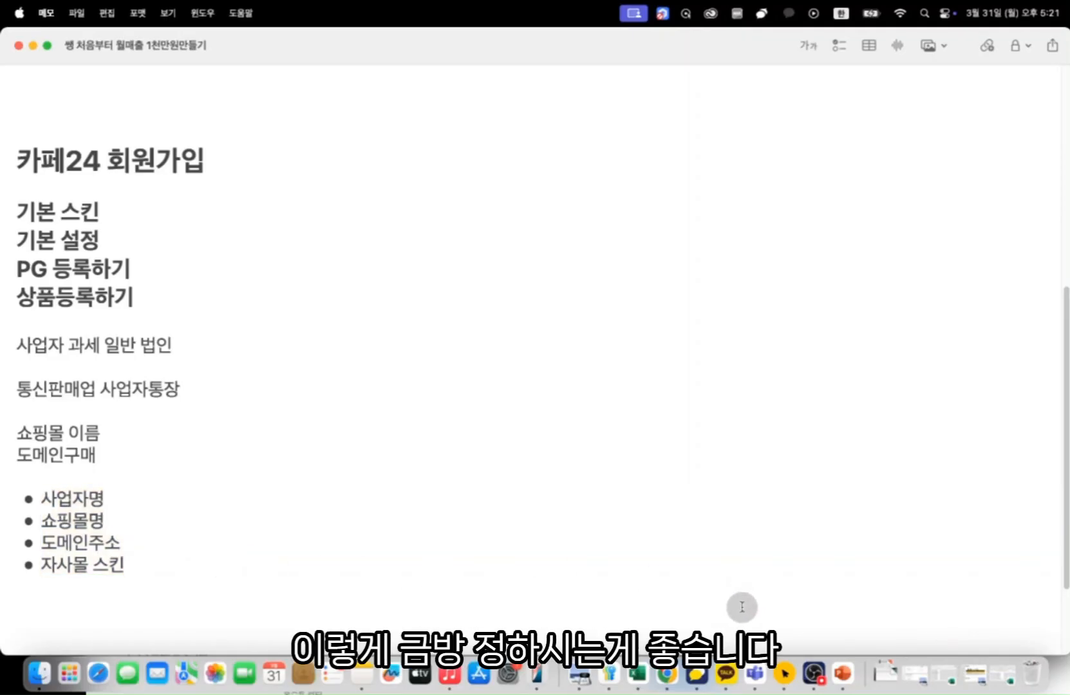
{"action": "left_click", "coordinate": [669, 675]}
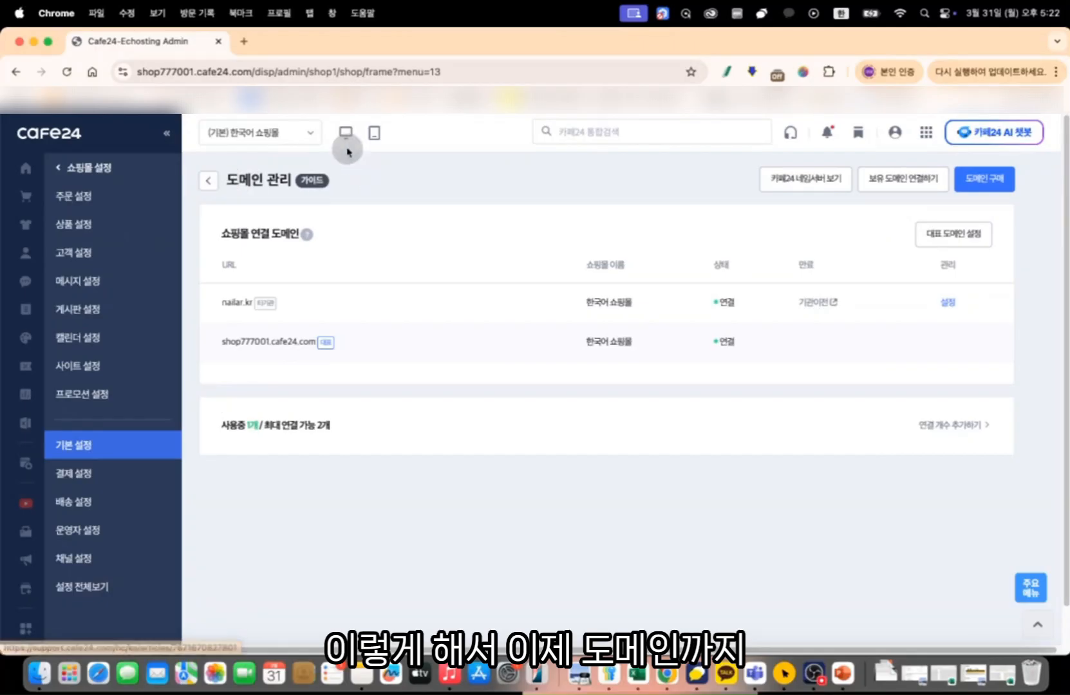
Preview the Cafe24 storefront in PC view, then return to the notes beside 기본 스킨.
{"action": "left_click", "coordinate": [349, 137]}
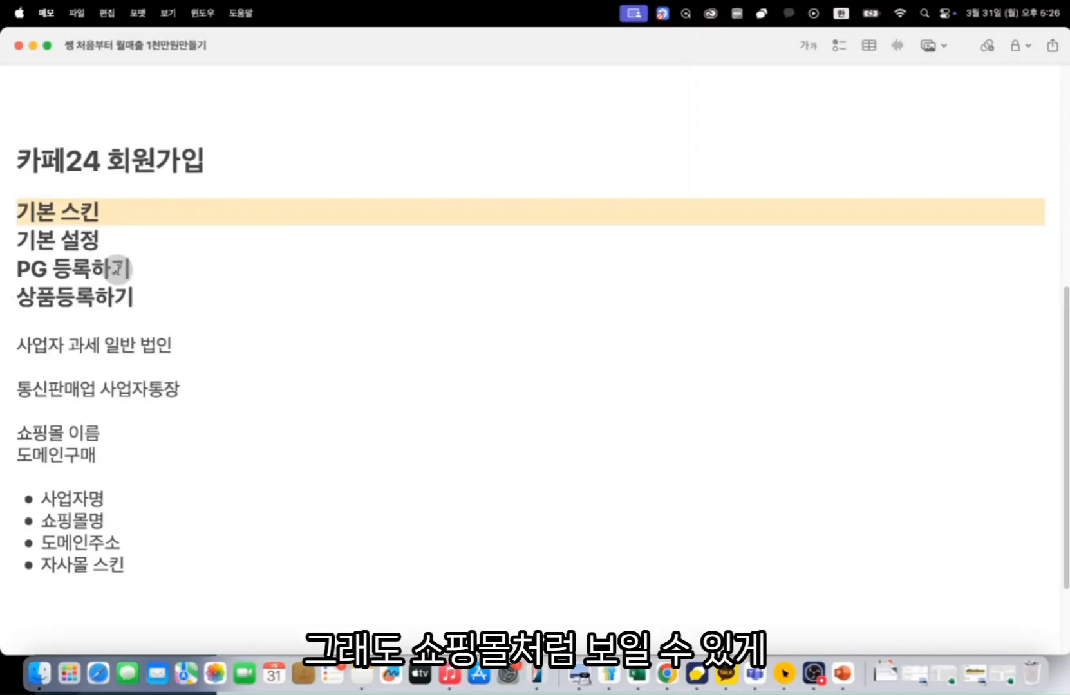
{"action": "scroll", "coordinate": [724, 474], "scroll_direction": "down", "scroll_amount": 1}
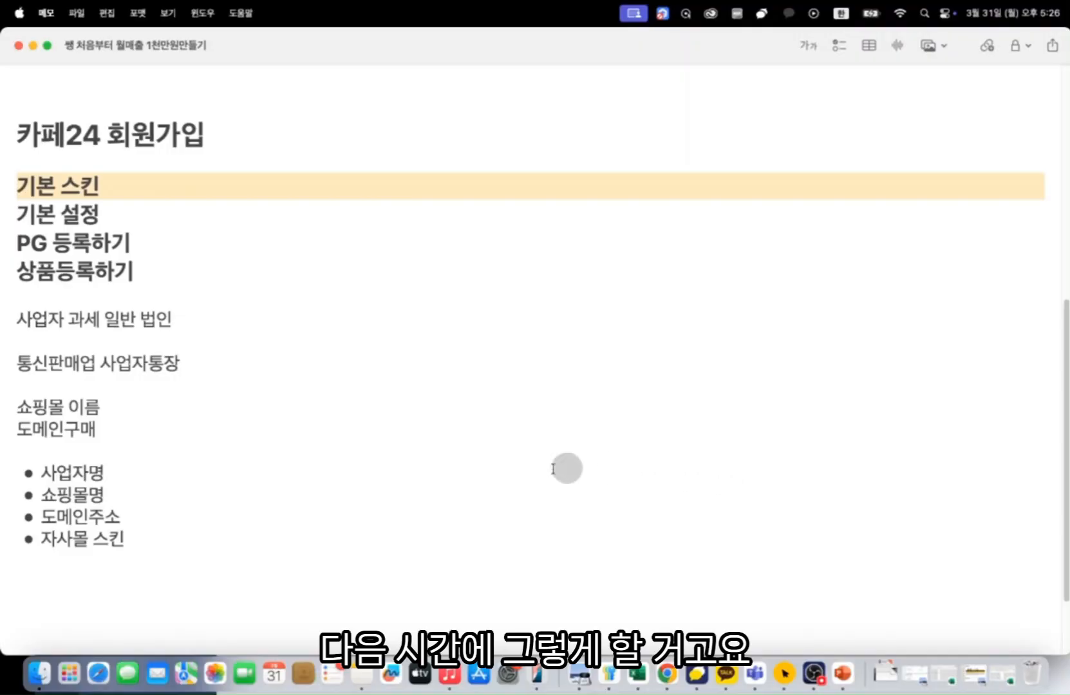
{"action": "left_click", "coordinate": [475, 517]}
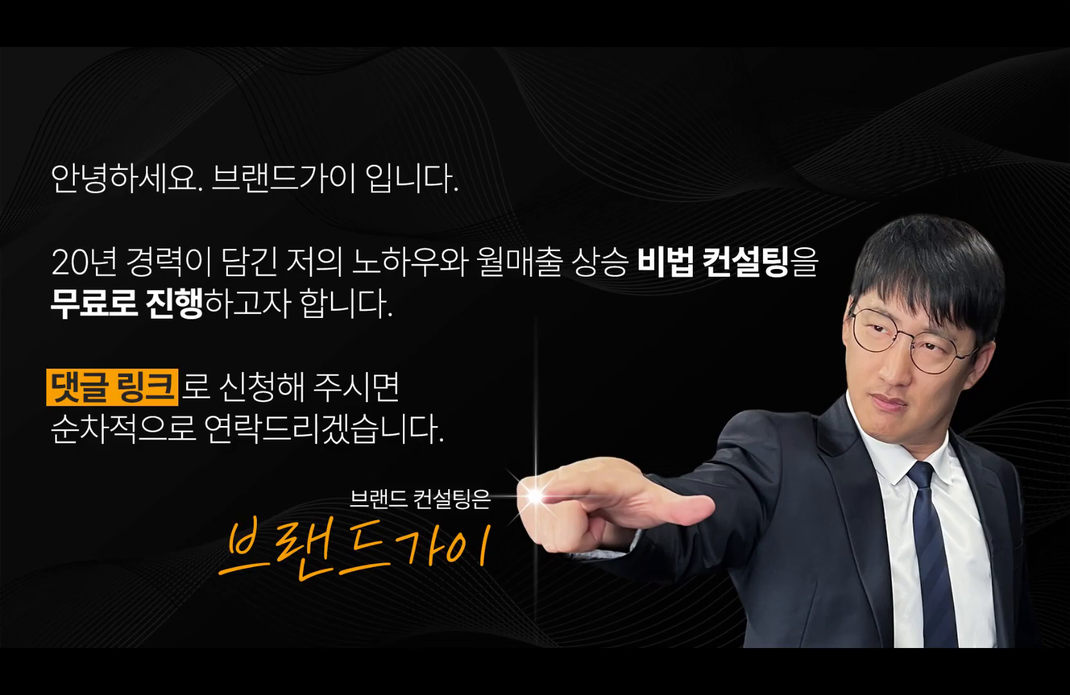